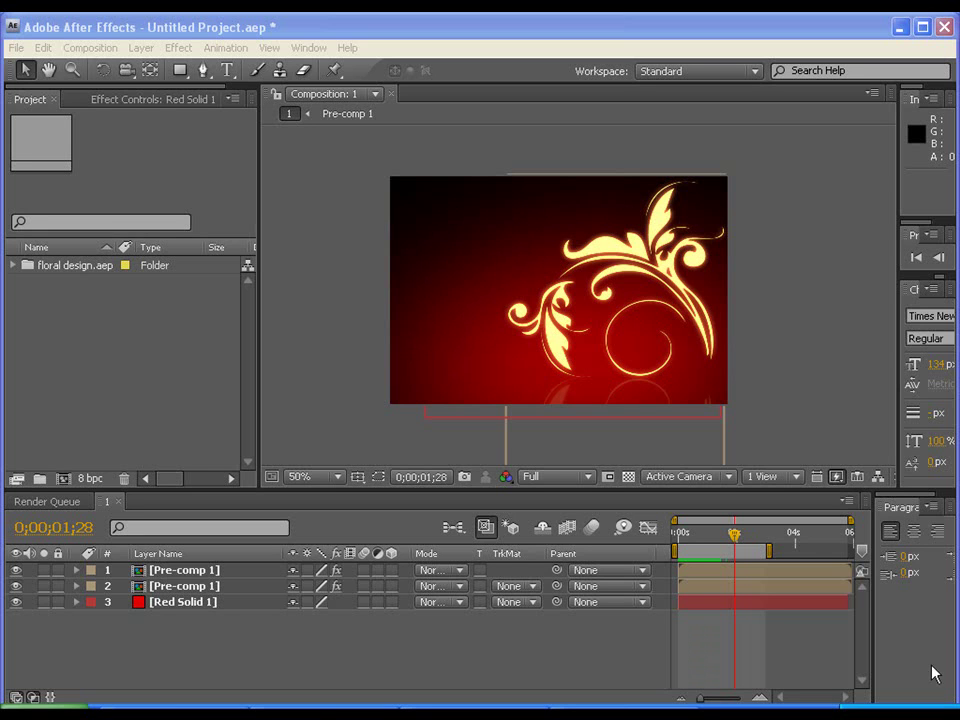
# - Maximize the Composition panel to preview the animated floral design filling the window
pyautogui.click(844, 352)
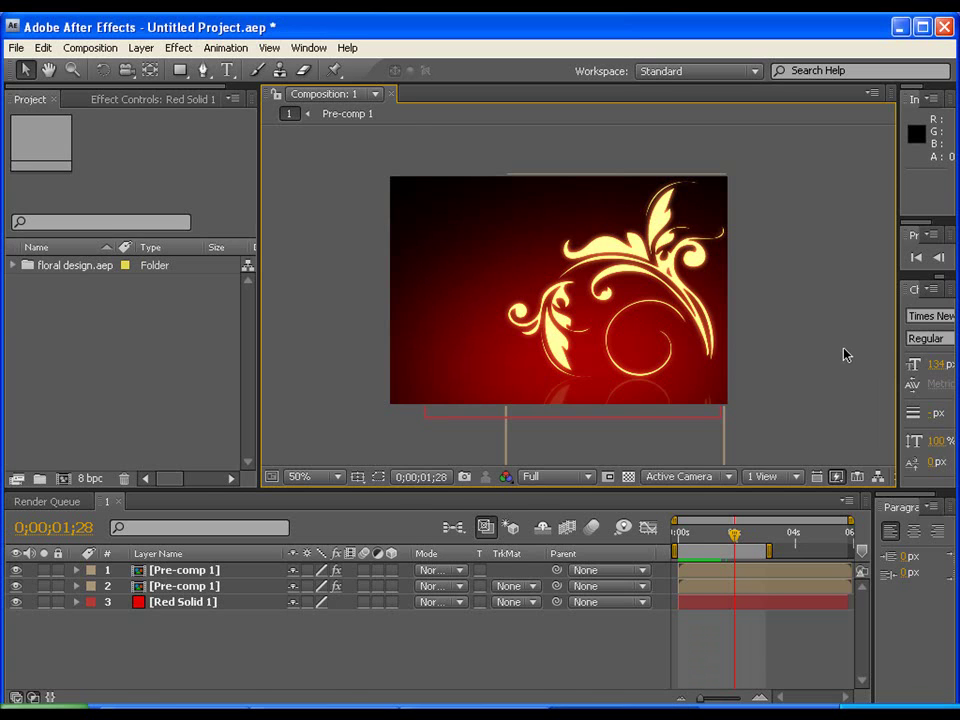
pyautogui.press('`')
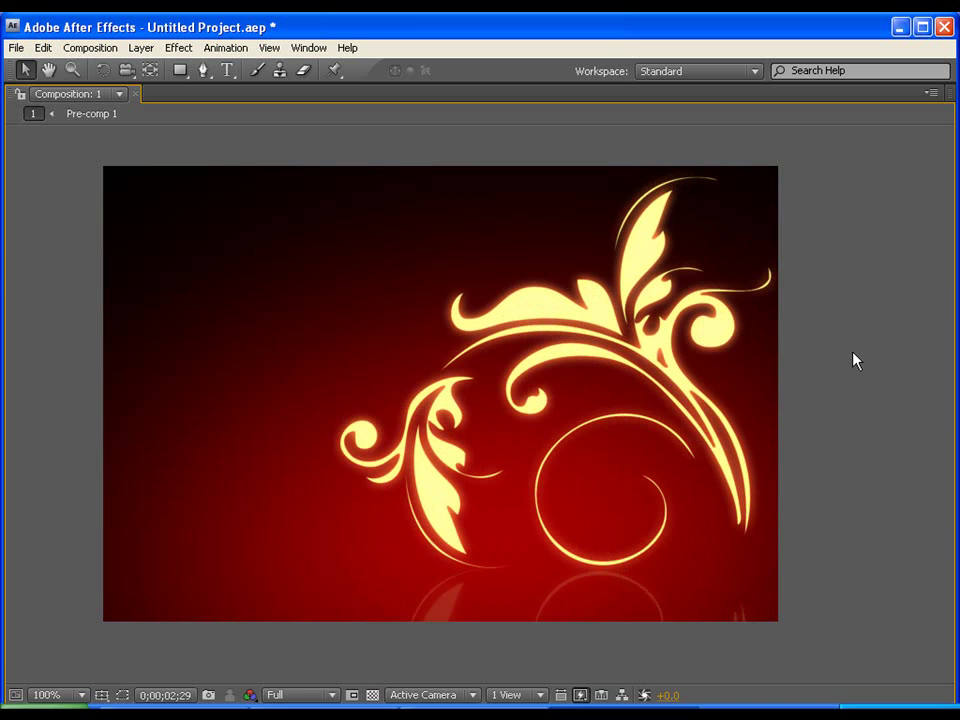
# - Stop the preview, restore the panels, and pan and zoom to inspect the floral design at 100%
pyautogui.press('space')
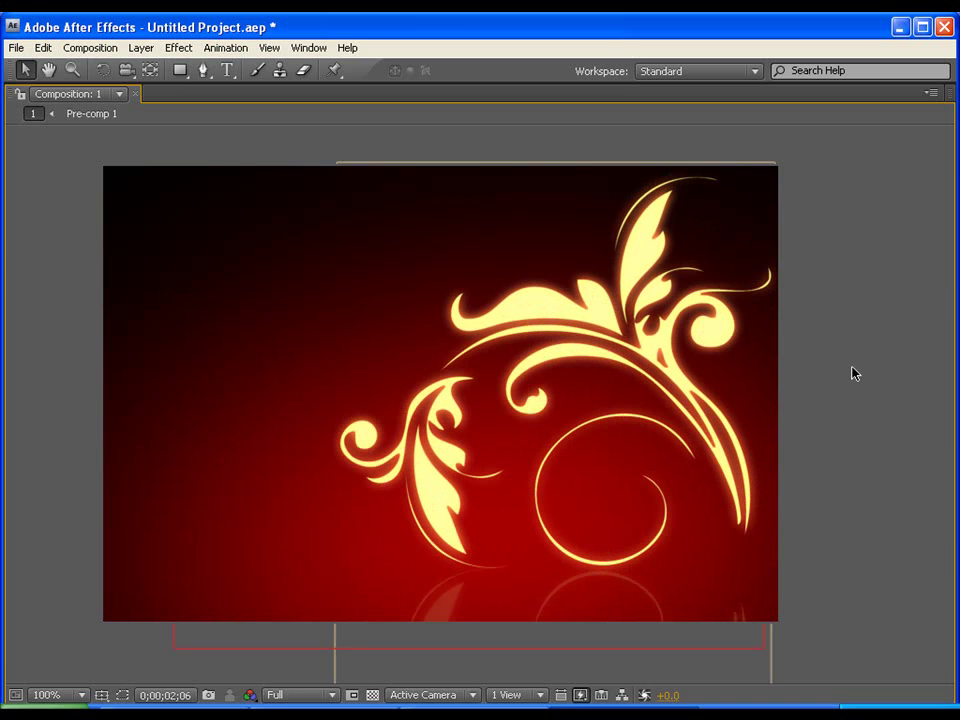
pyautogui.press('`')
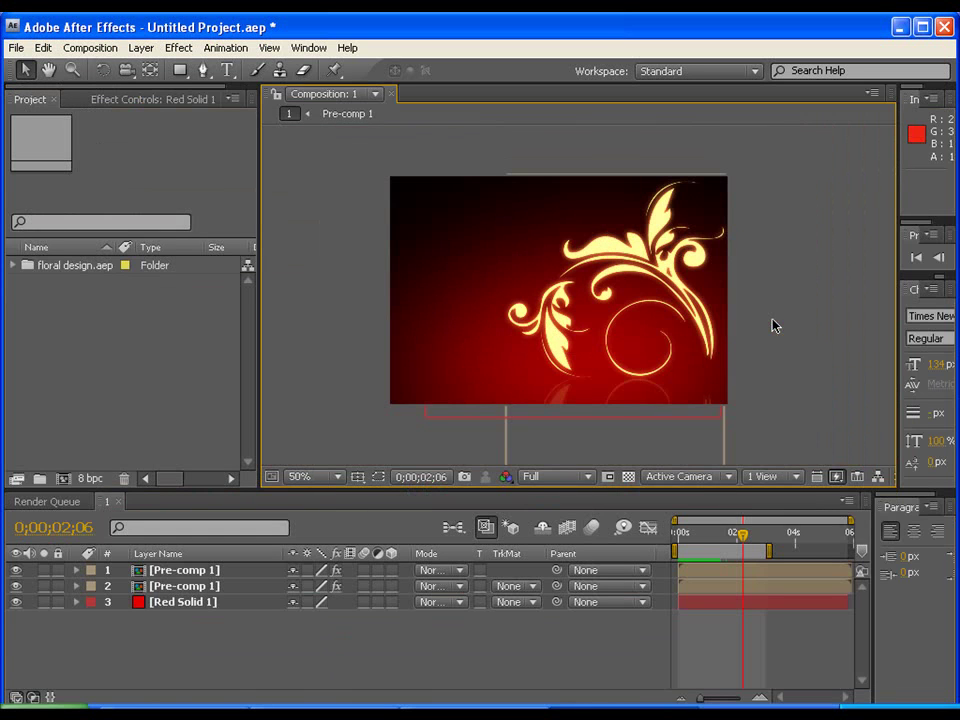
pyautogui.moveTo(776, 289); pyautogui.dragTo(797, 293)
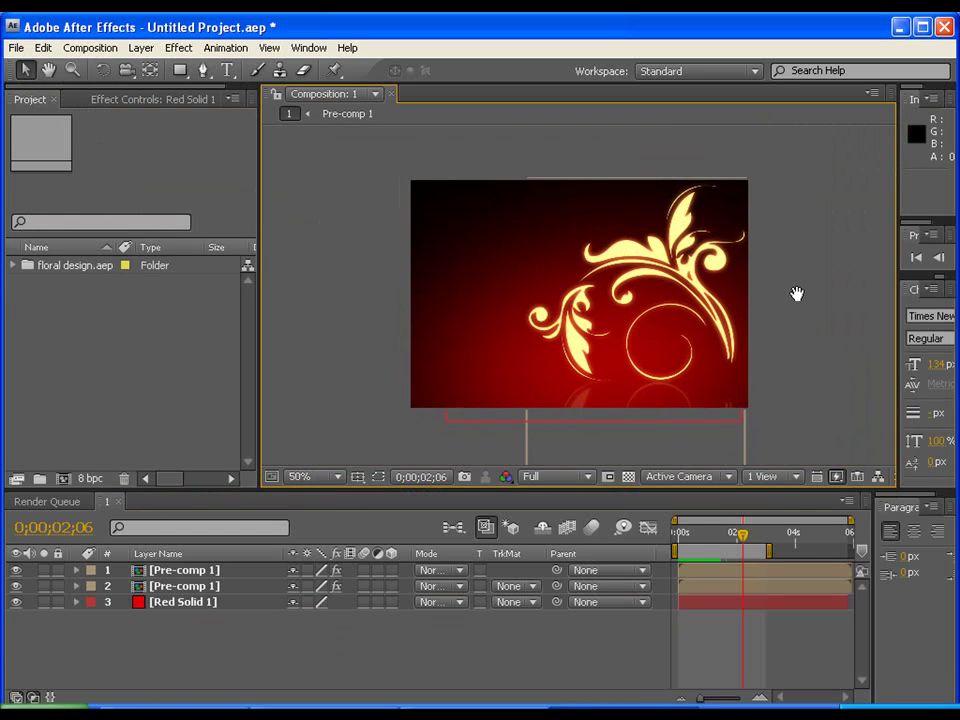
pyautogui.press('.')
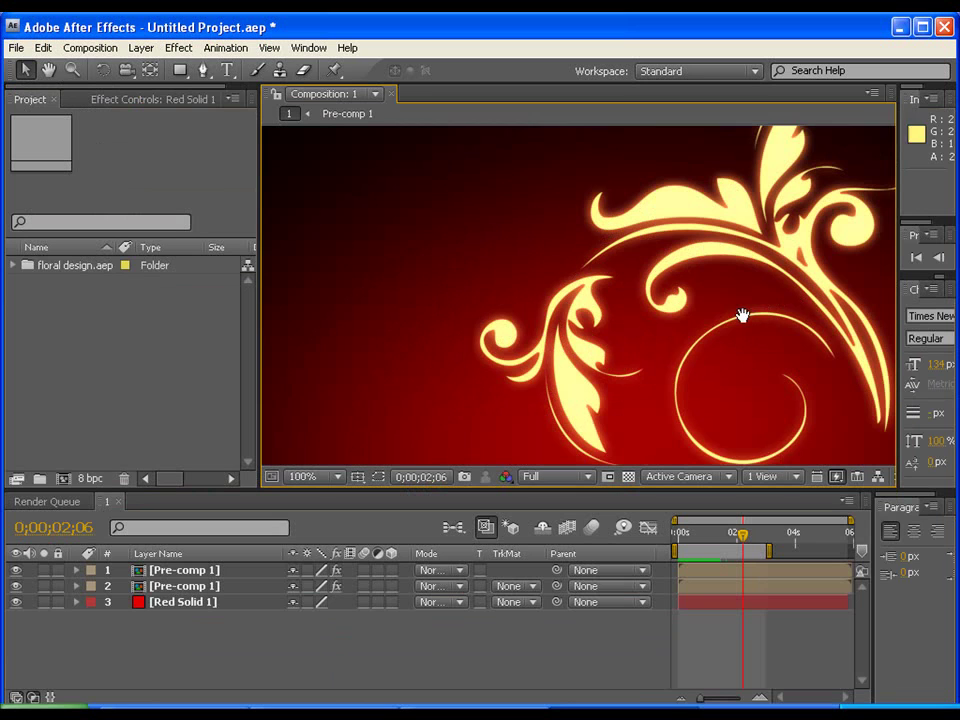
pyautogui.moveTo(705, 289); pyautogui.dragTo(699, 304)
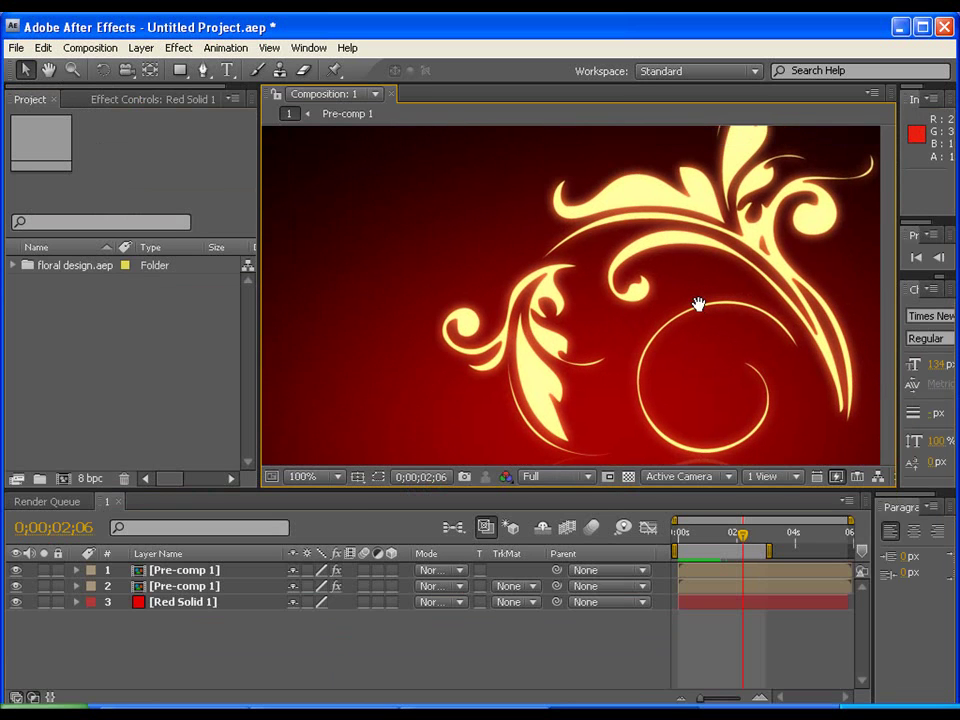
pyautogui.press(',')
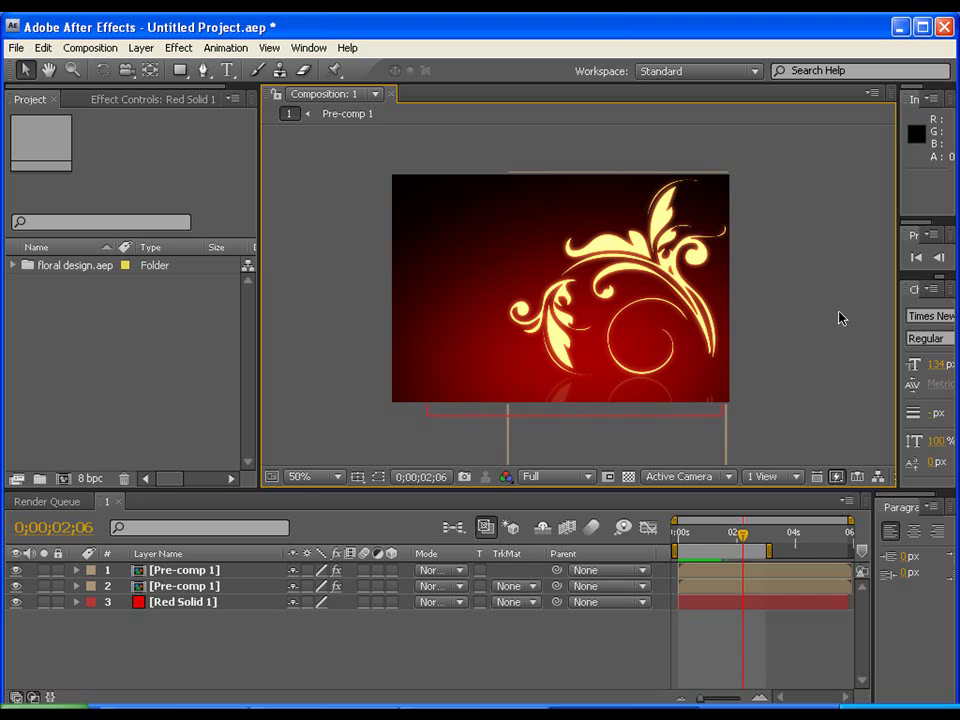
# - In Photoshop, open Floral Design.jpg from the Floral Design folder
pyautogui.hotkey('alt', 'Tab')
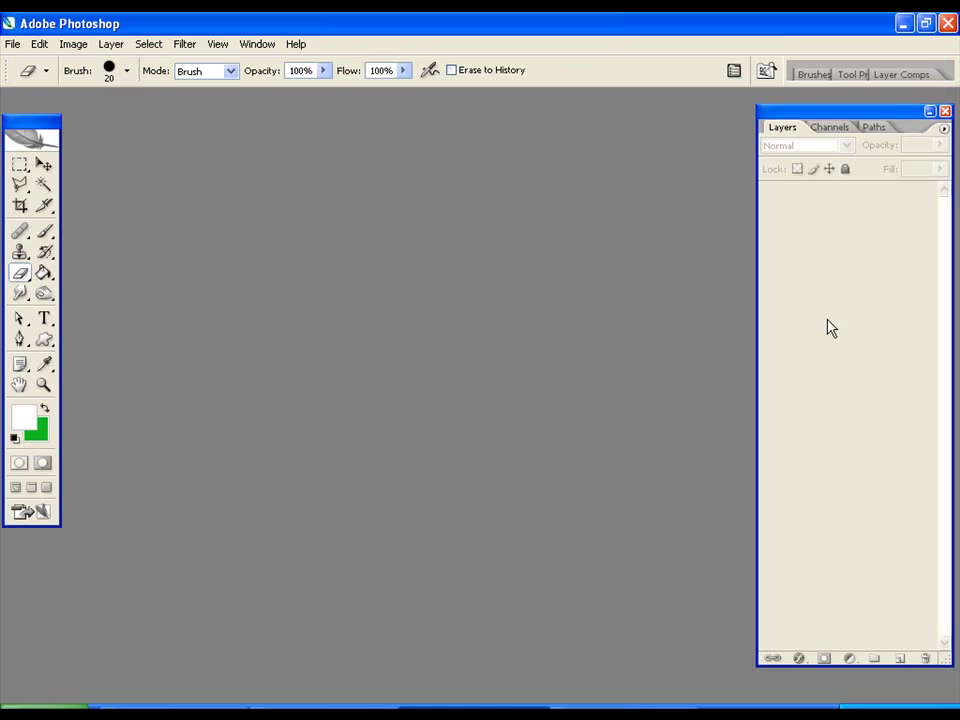
pyautogui.click(8, 46)
pyautogui.click(35, 80)
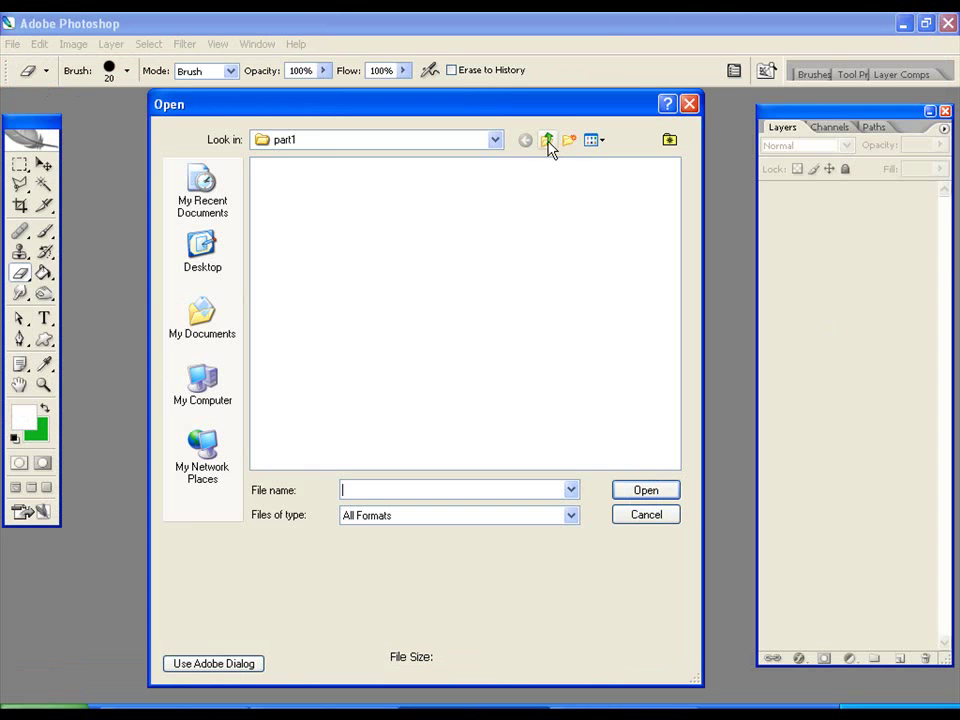
pyautogui.click(548, 142)
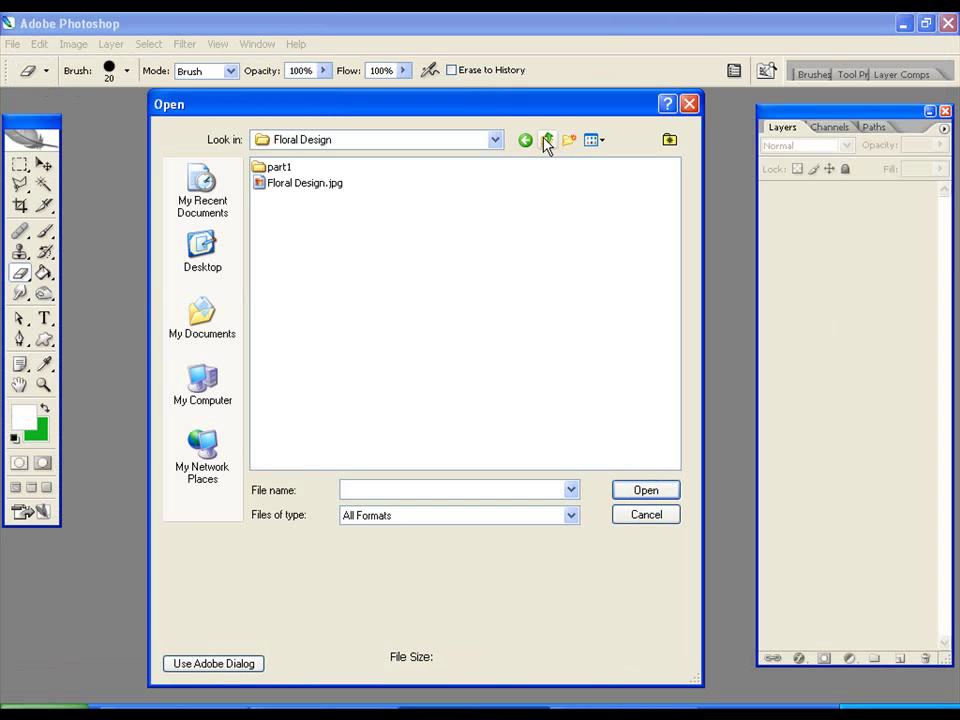
pyautogui.doubleClick(284, 185)
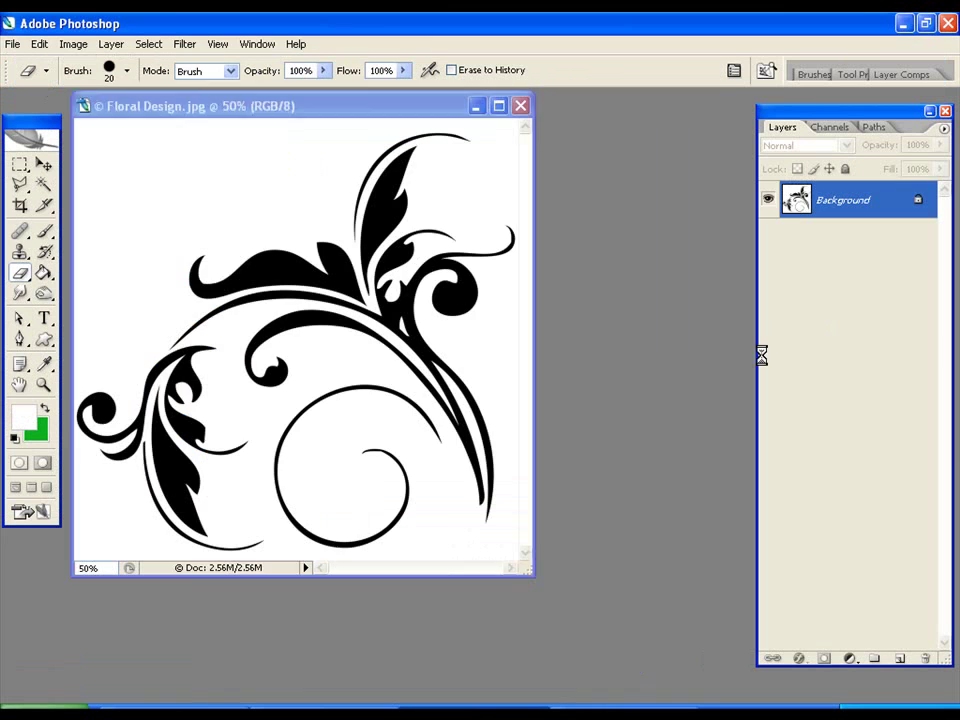
# - Resize and reposition the Floral Design.jpg document window, then return to After Effects
pyautogui.moveTo(370, 113); pyautogui.dragTo(483, 138)
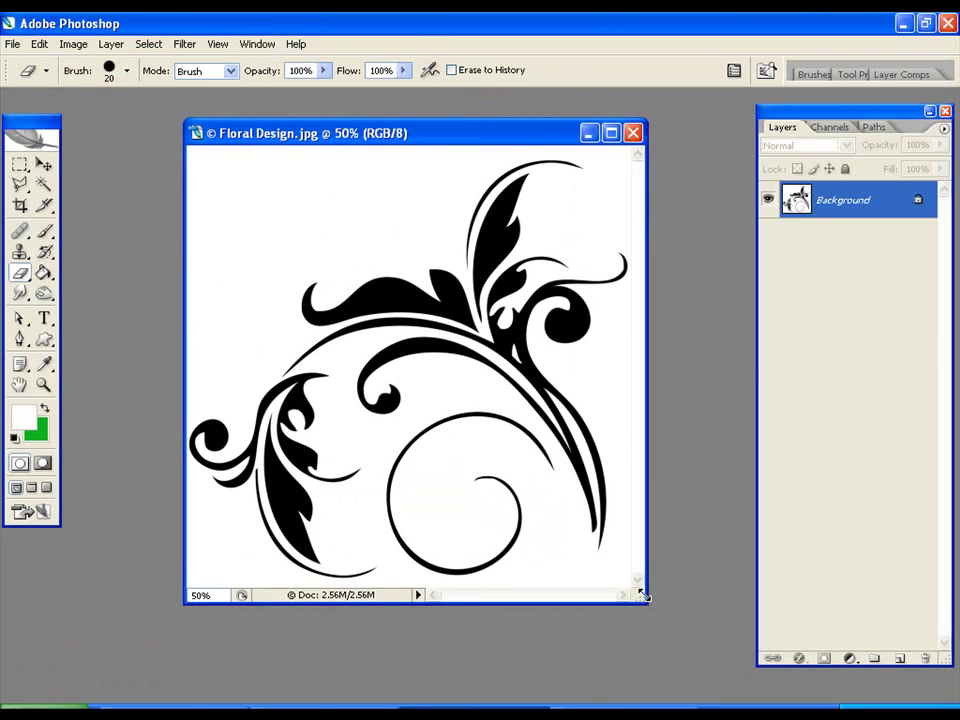
pyautogui.moveTo(643, 596); pyautogui.dragTo(703, 659)
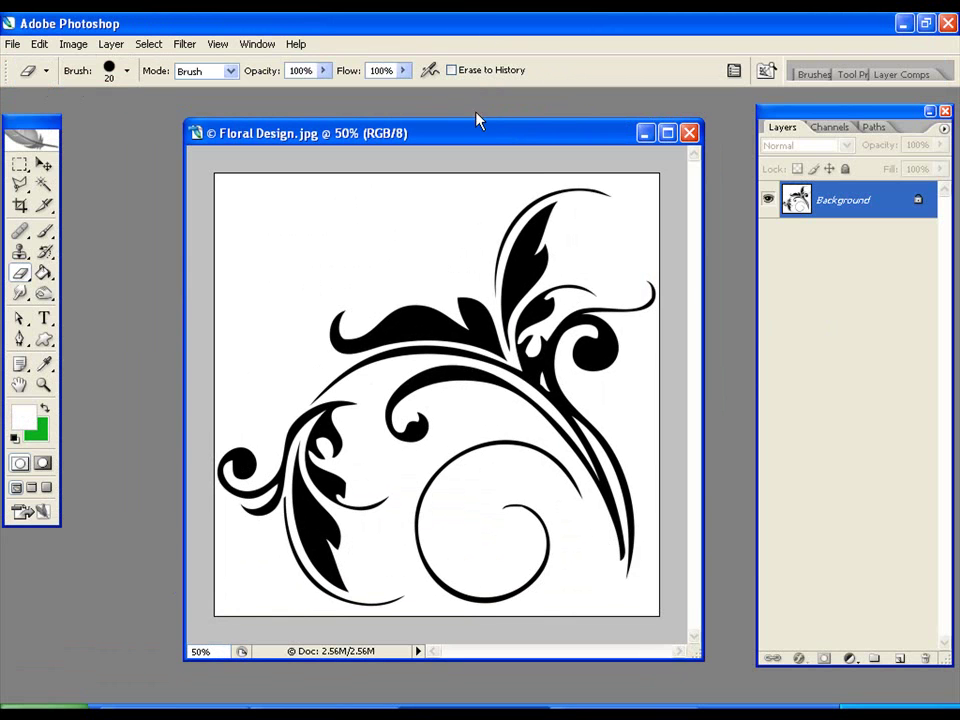
pyautogui.moveTo(476, 130); pyautogui.dragTo(452, 117)
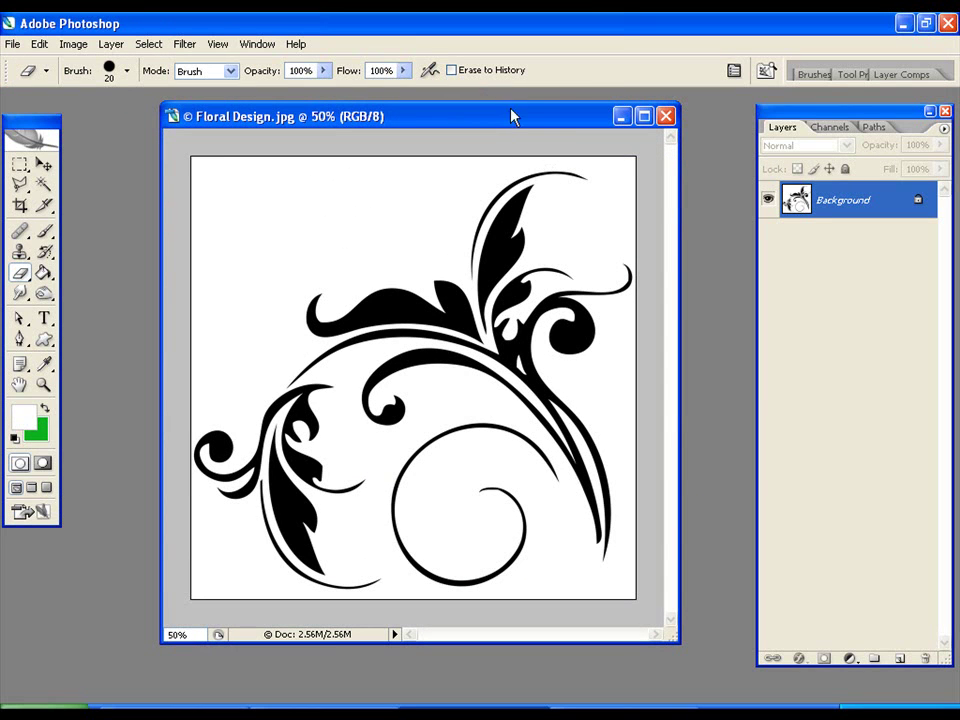
pyautogui.moveTo(514, 114); pyautogui.dragTo(500, 125)
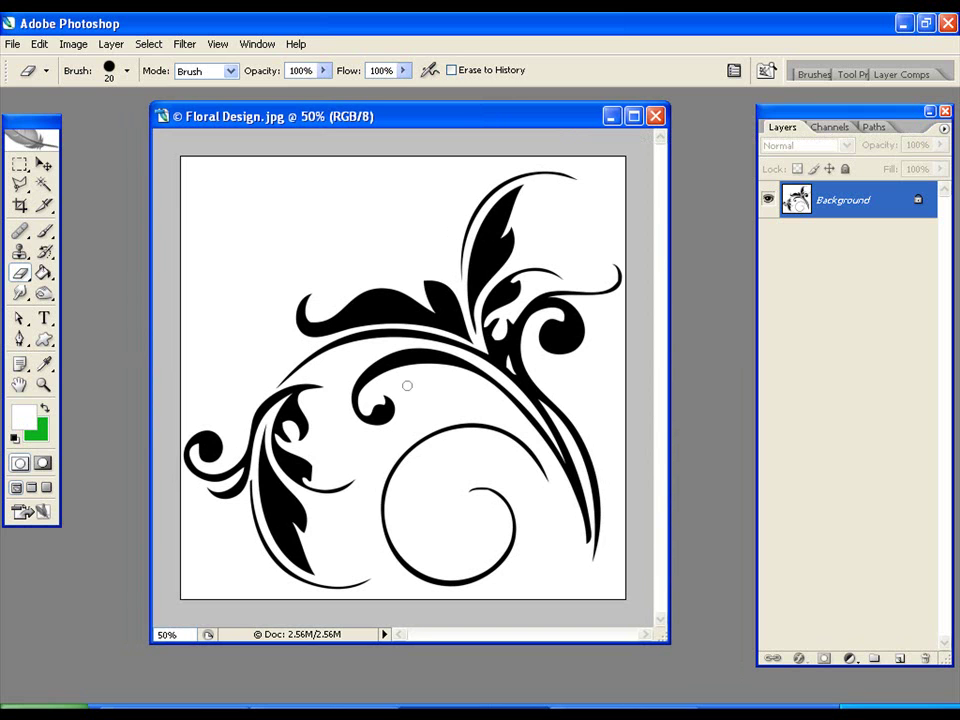
pyautogui.hotkey('alt', 'Tab')
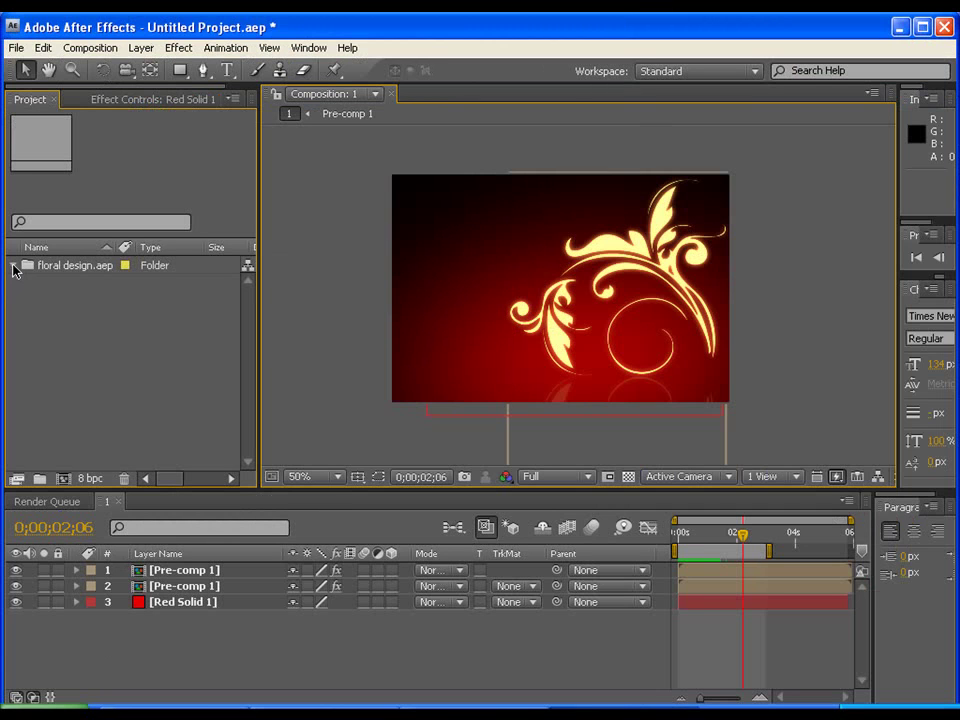
# - Browse floral design.aep and its part 4_1 Layers folder in the Project panel, then collapse them
pyautogui.click(13, 266)
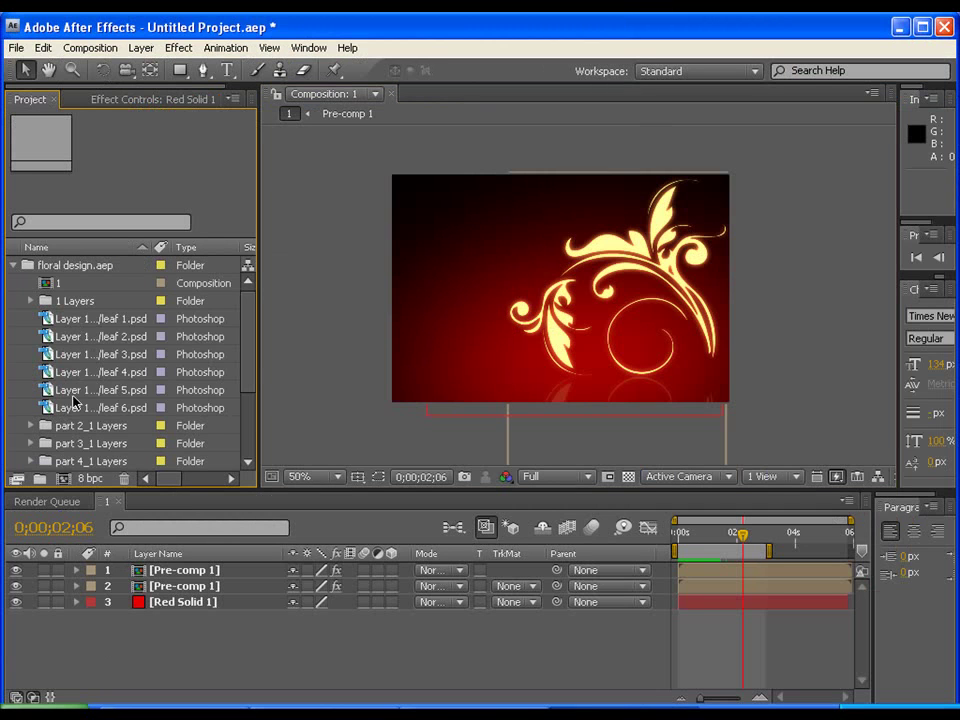
pyautogui.scroll(-2, 248, 396)
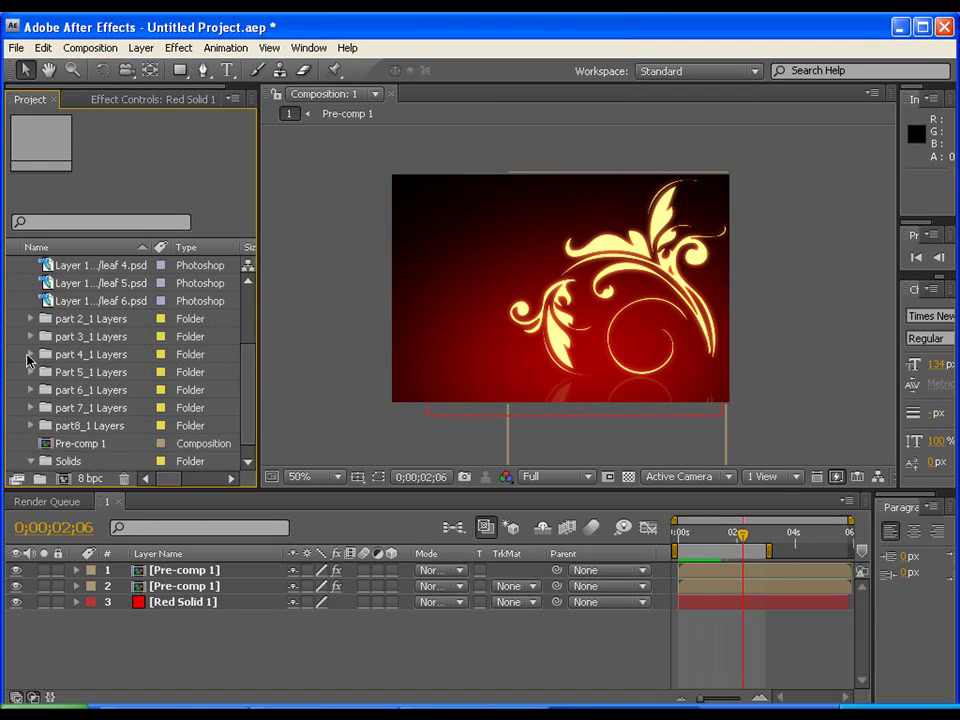
pyautogui.click(32, 355)
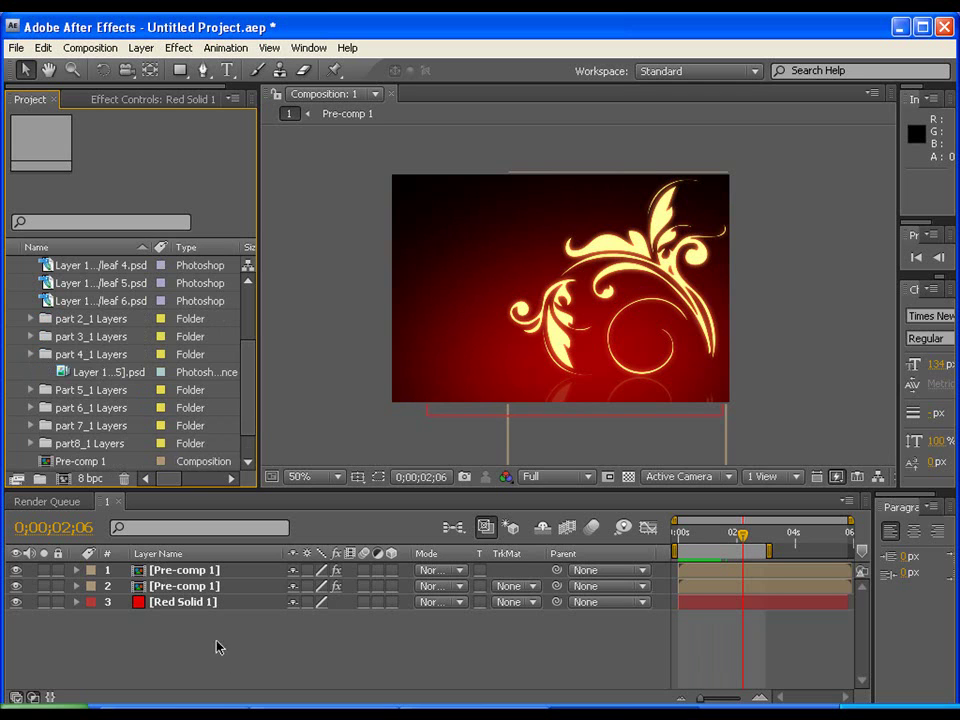
pyautogui.click(30, 355)
pyautogui.scroll(2, 127, 302)
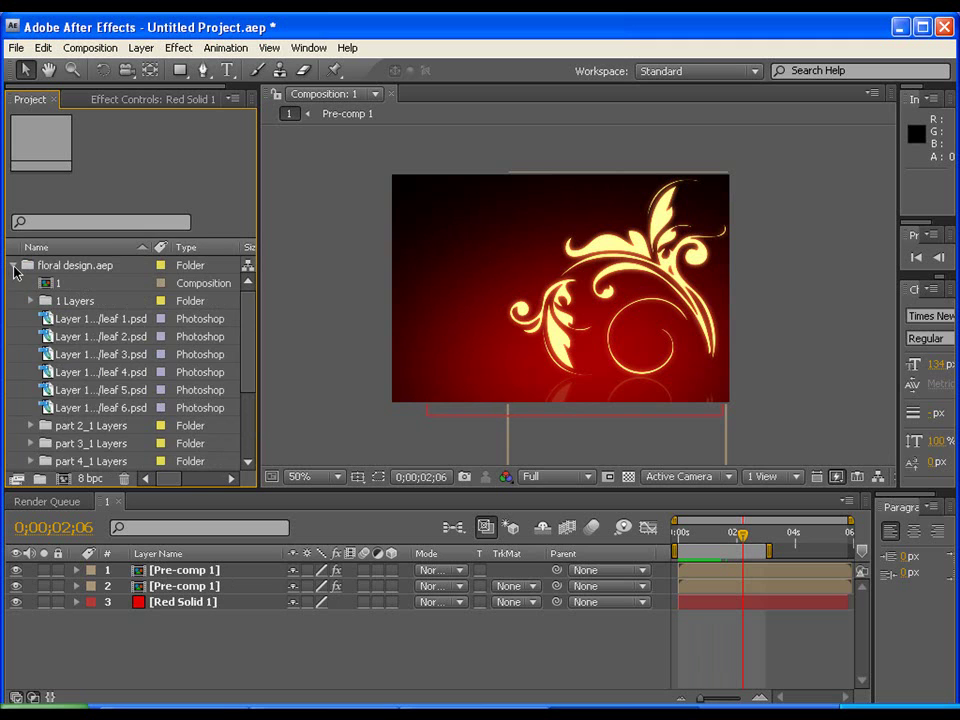
pyautogui.click(13, 266)
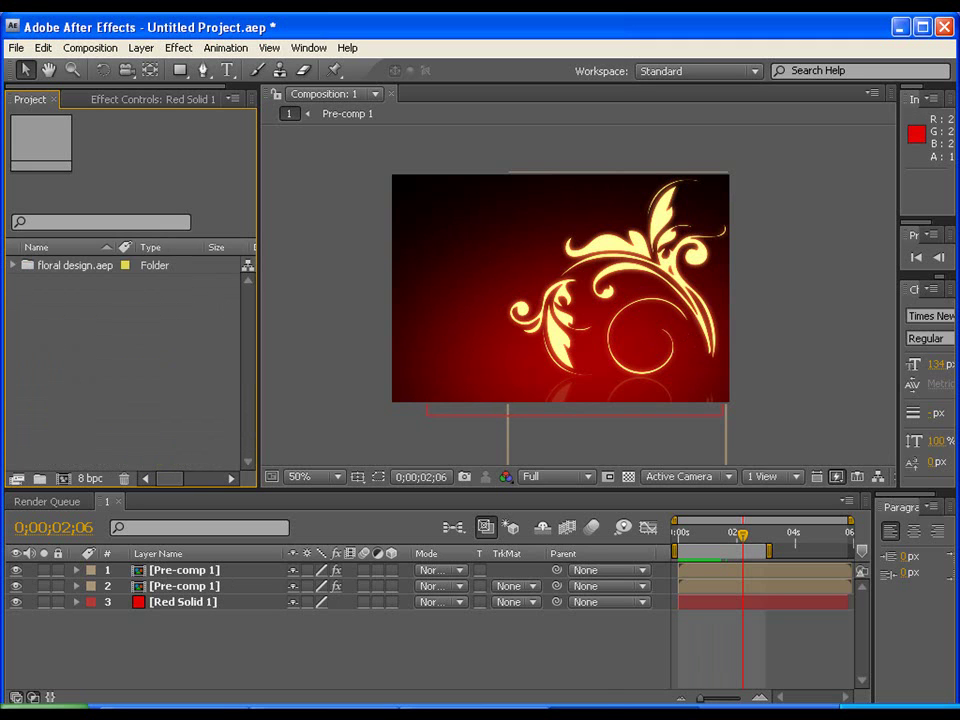
# - Duplicate the Background layer in Photoshop and hide the original
pyautogui.hotkey('alt', 'Tab')
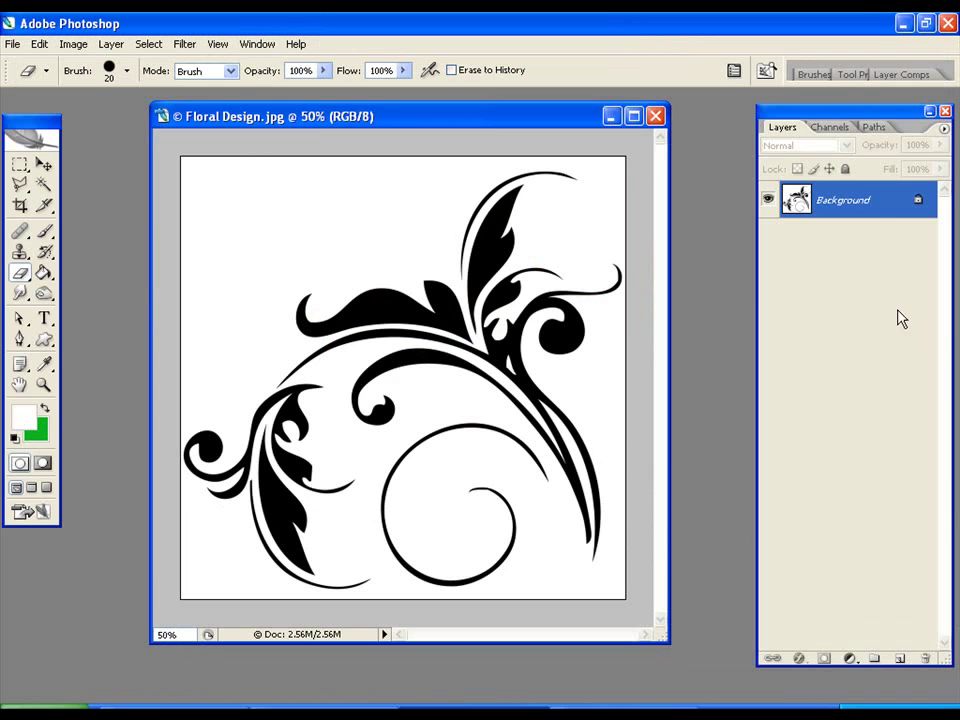
pyautogui.moveTo(797, 212); pyautogui.dragTo(898, 657)
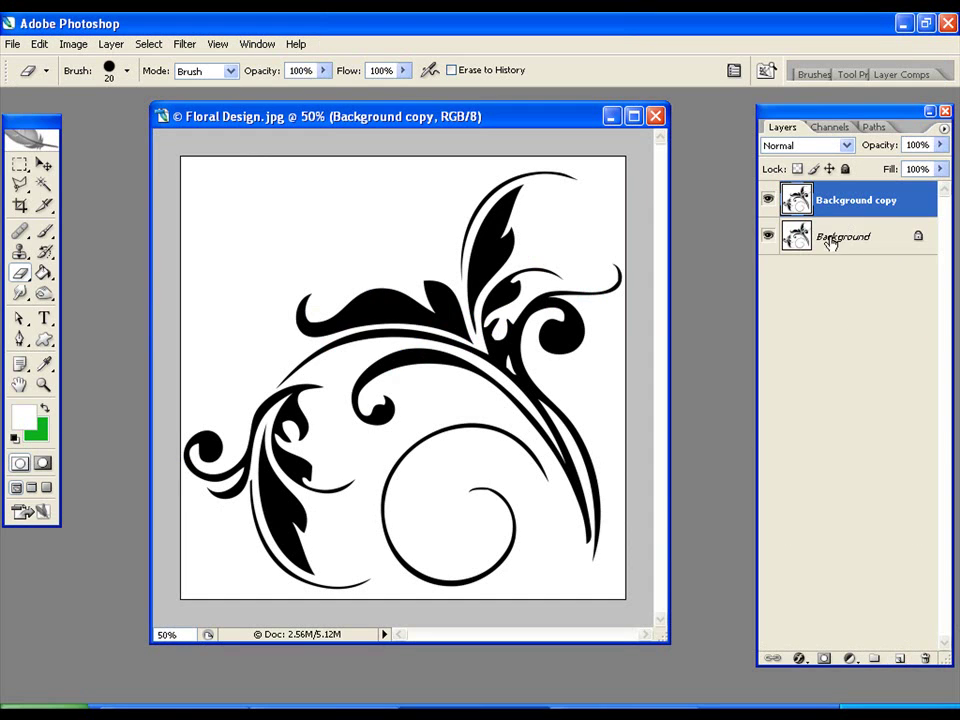
pyautogui.click(768, 236)
# - Delete the white area from Background copy with the Magic Wand, then deselect
pyautogui.click(43, 186)
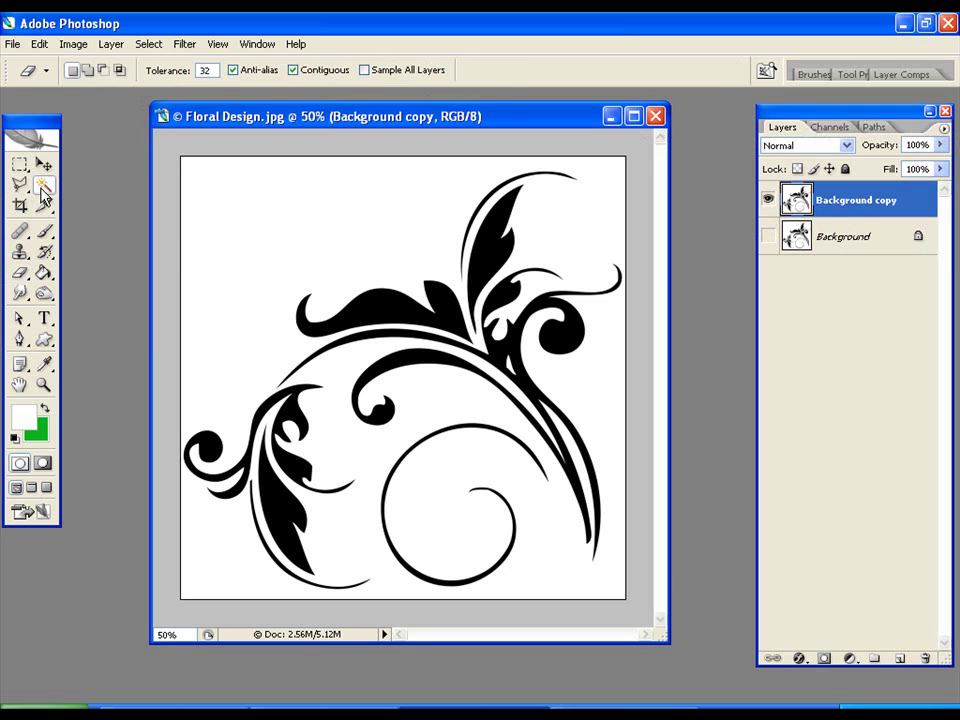
pyautogui.click(372, 222)
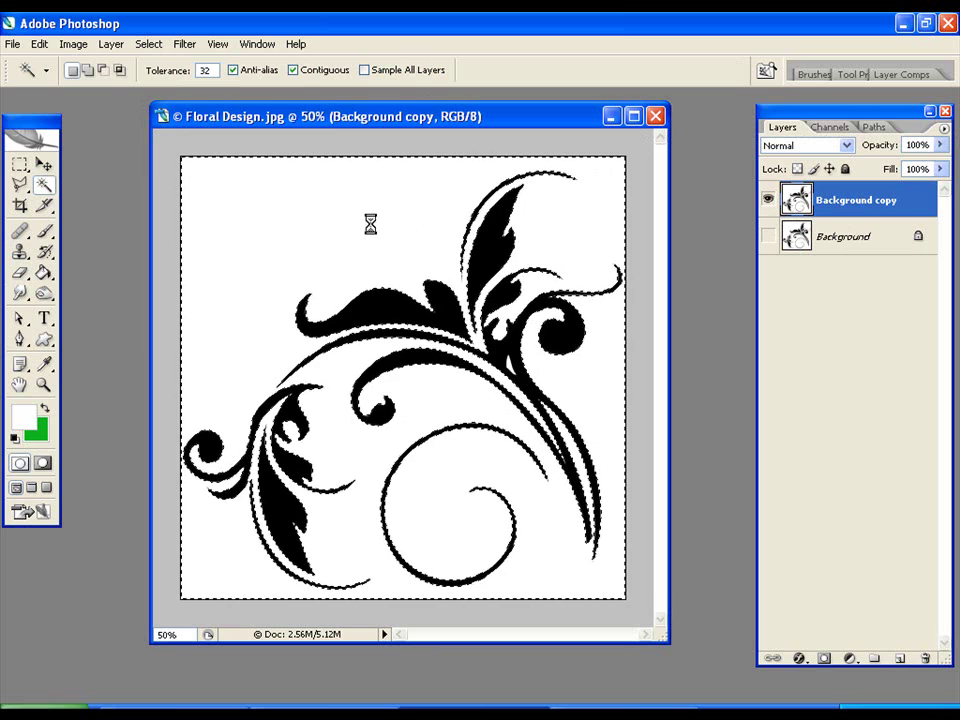
pyautogui.press('Delete')
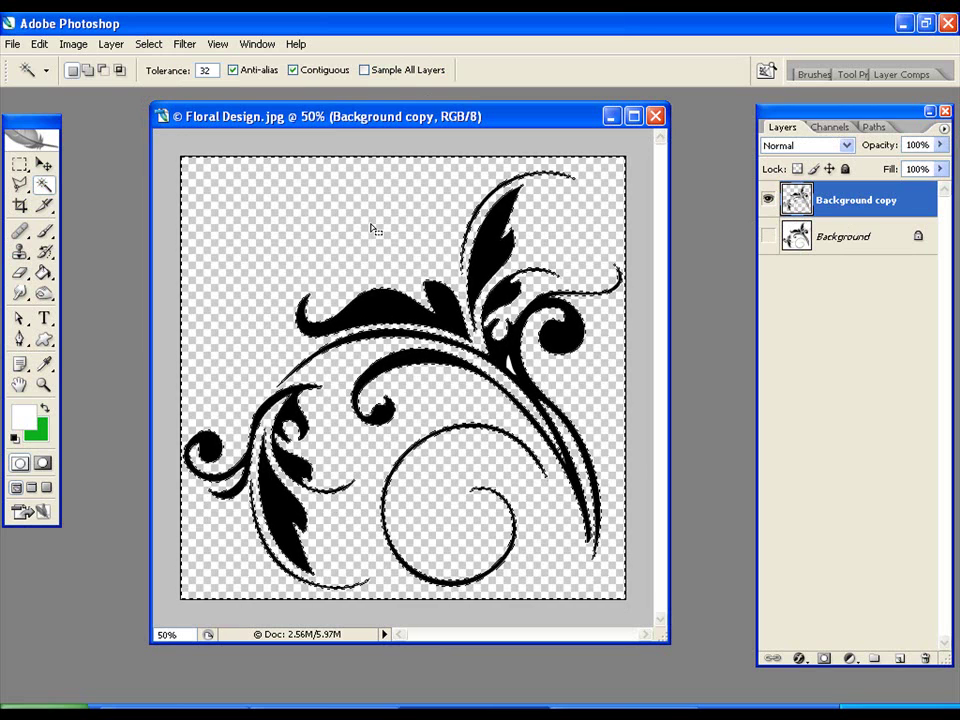
pyautogui.hotkey('ctrl', 'd')
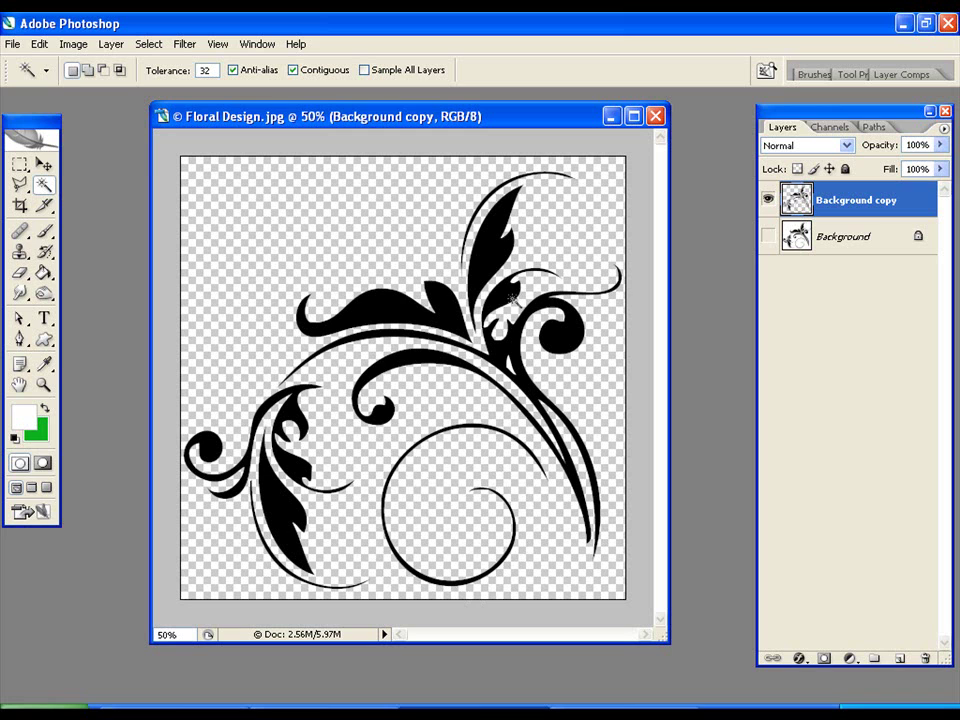
# - Erase the stems, leaves and upper swirls with a 175 px eraser, leaving the lower spiral
pyautogui.click(19, 272)
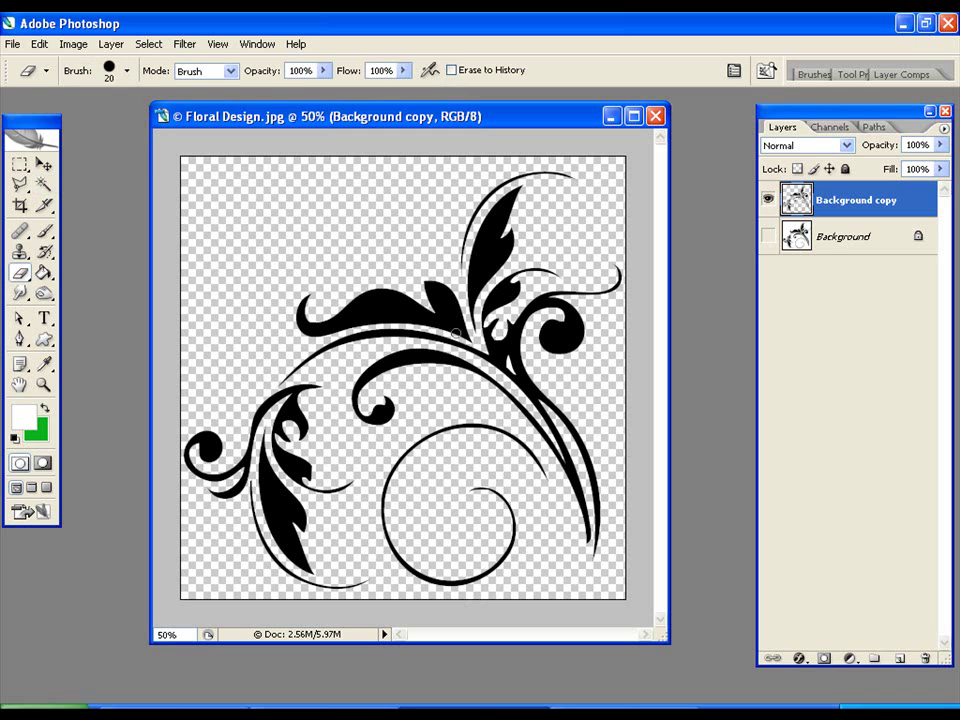
pyautogui.press(']')
pyautogui.press(']')
pyautogui.press(']')
pyautogui.press(']')
pyautogui.press(']')
pyautogui.press(']')
pyautogui.press(']')
pyautogui.press(']')
pyautogui.press(']')
pyautogui.press(']')
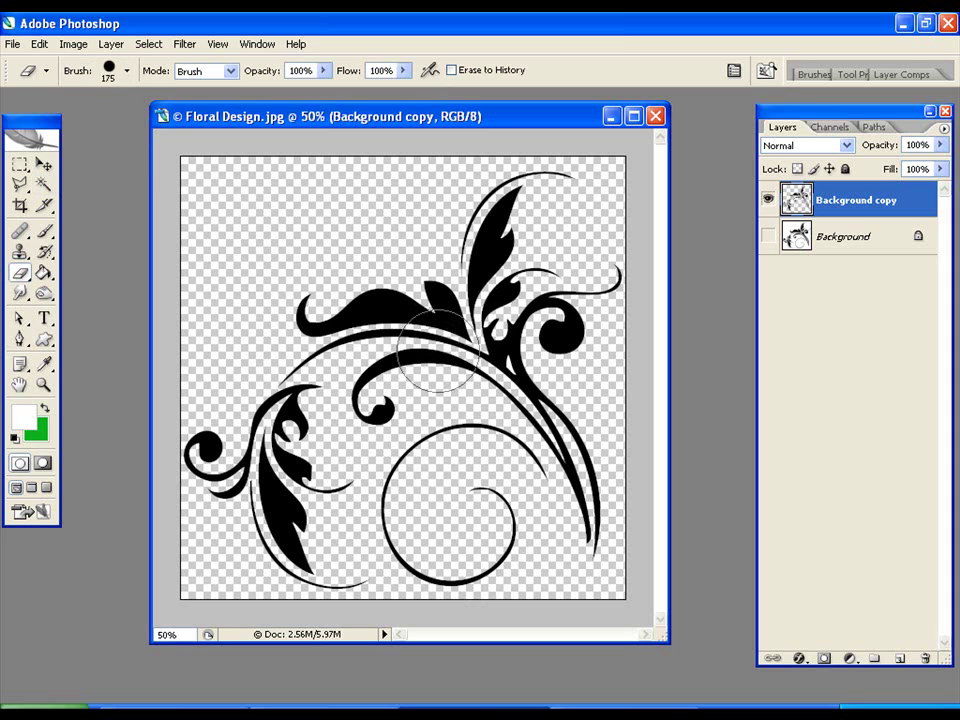
pyautogui.click(440, 348)
pyautogui.moveTo(318, 400)
pyautogui.mouseDown()
pyautogui.moveTo(384, 388)
pyautogui.moveTo(374, 400)
pyautogui.moveTo(356, 290)
pyautogui.moveTo(264, 286)
pyautogui.moveTo(318, 320)
pyautogui.moveTo(268, 488)
pyautogui.moveTo(231, 571)
pyautogui.moveTo(207, 447)
pyautogui.moveTo(207, 477)
pyautogui.moveTo(330, 475)
pyautogui.moveTo(305, 527)
pyautogui.moveTo(316, 560)
pyautogui.moveTo(345, 590)
pyautogui.moveTo(319, 576)
pyautogui.moveTo(313, 402)
pyautogui.moveTo(387, 162)
pyautogui.moveTo(470, 312)
pyautogui.moveTo(367, 295)
pyautogui.moveTo(520, 330)
pyautogui.moveTo(472, 340)
pyautogui.moveTo(516, 357)
pyautogui.moveTo(509, 348)
pyautogui.moveTo(579, 424)
pyautogui.moveTo(597, 466)
pyautogui.moveTo(600, 574)
pyautogui.moveTo(628, 394)
pyautogui.moveTo(608, 322)
pyautogui.moveTo(557, 326)
pyautogui.moveTo(616, 306)
pyautogui.moveTo(476, 301)
pyautogui.moveTo(520, 270)
pyautogui.moveTo(408, 244)
pyautogui.moveTo(485, 219)
pyautogui.moveTo(656, 210)
pyautogui.moveTo(555, 185)
pyautogui.moveTo(288, 261)
pyautogui.mouseUp()
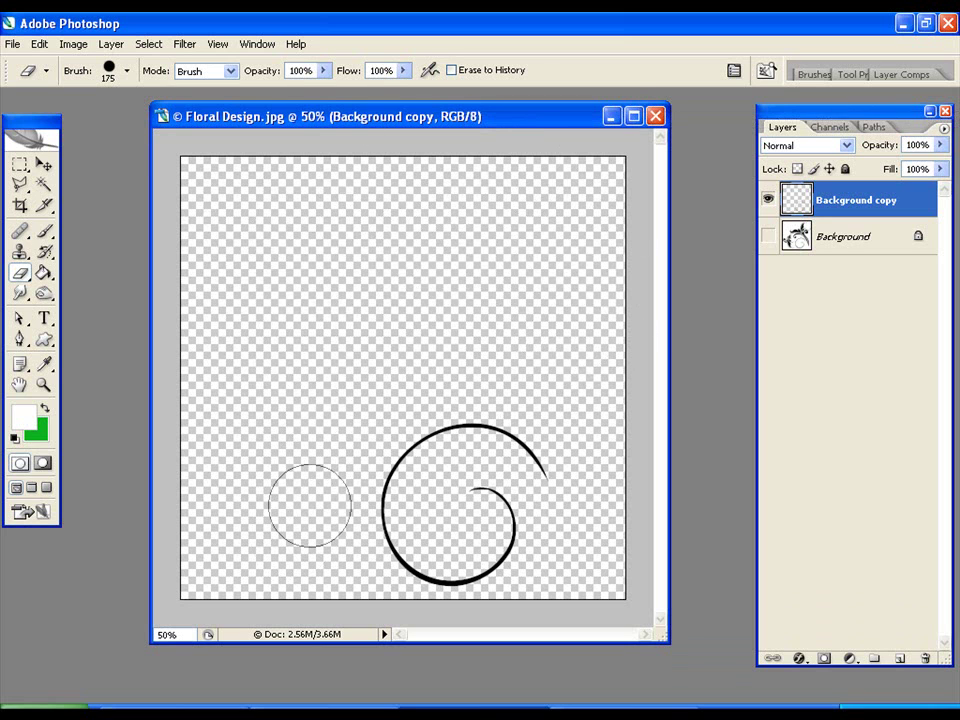
# - Zoom in on the spiral and switch to a smaller eraser brush
pyautogui.hotkey('ctrl', '+')
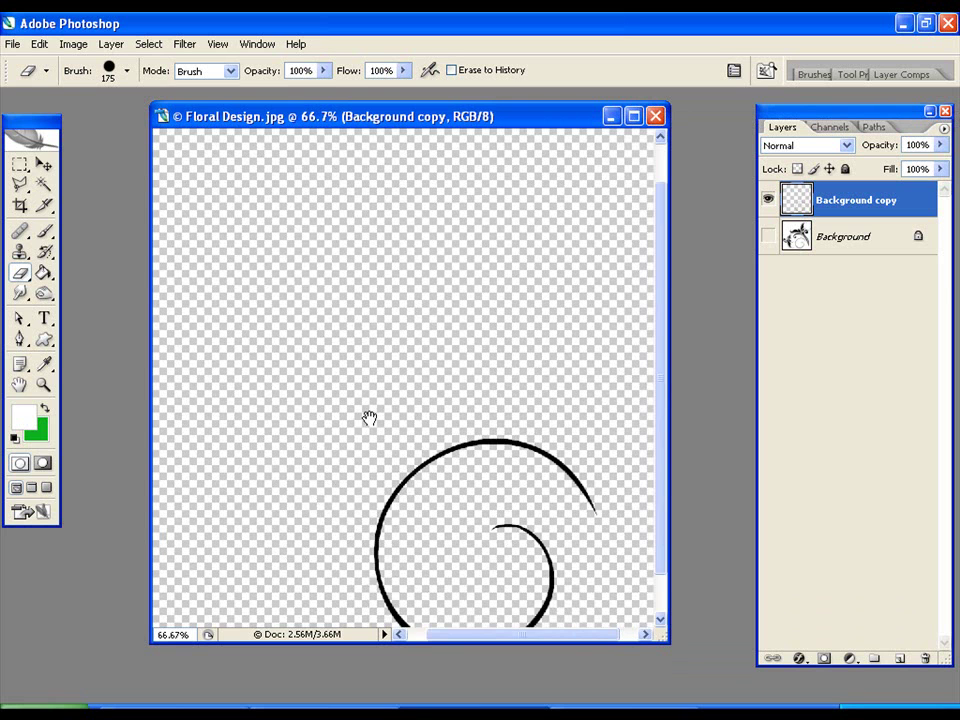
pyautogui.moveTo(352, 304); pyautogui.dragTo(334, 264)
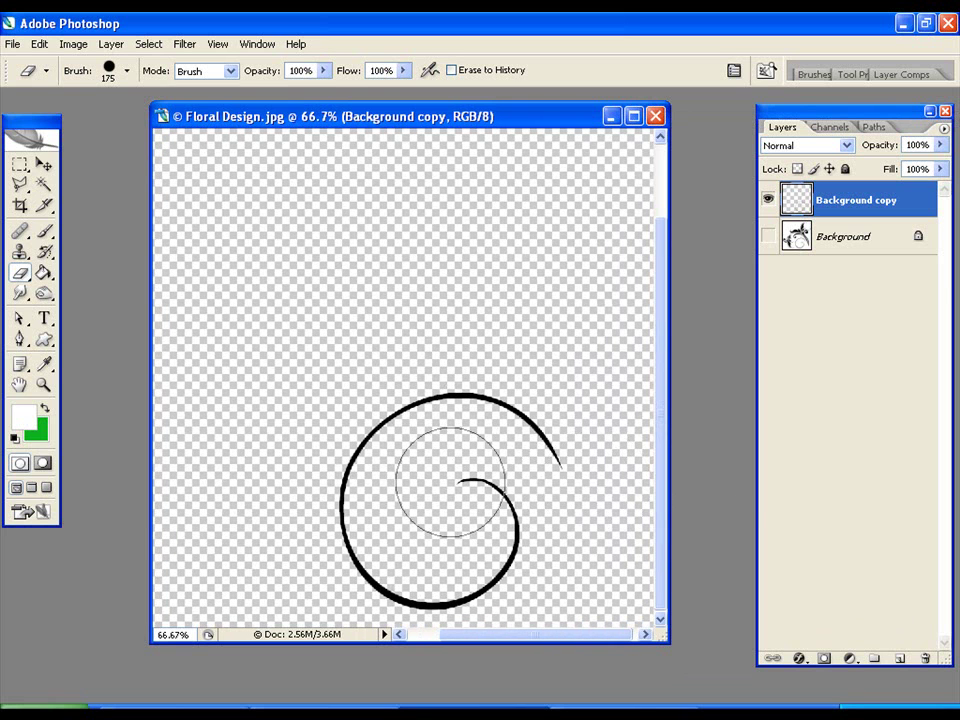
pyautogui.press('[')
pyautogui.press('[')
pyautogui.press('[')
pyautogui.press('[')
pyautogui.press('[')
pyautogui.press('[')
pyautogui.press('[')
pyautogui.press('[')
pyautogui.press('[')
pyautogui.press('[')
pyautogui.press('[')
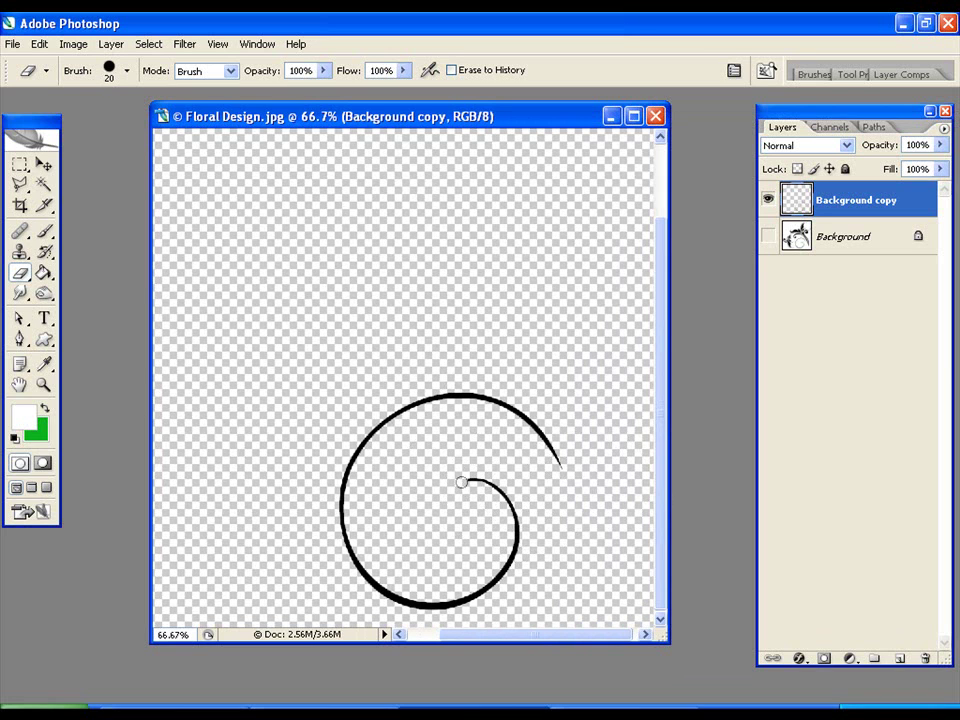
# - Save the artwork as part1.png in the part1 folder with non-interlaced PNG options
pyautogui.click(12, 44)
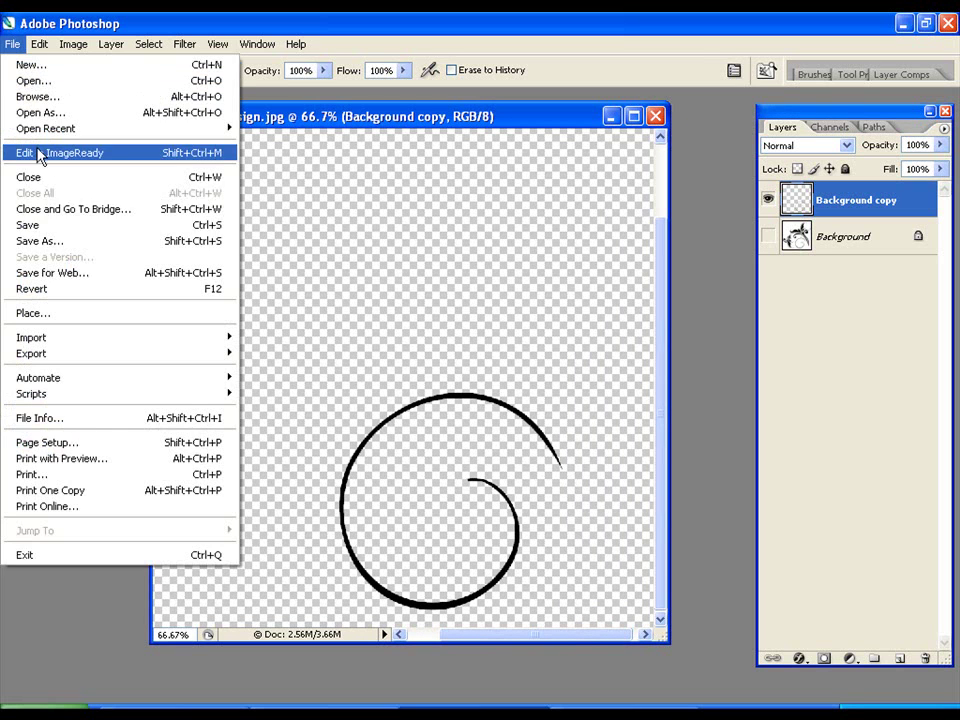
pyautogui.click(68, 240)
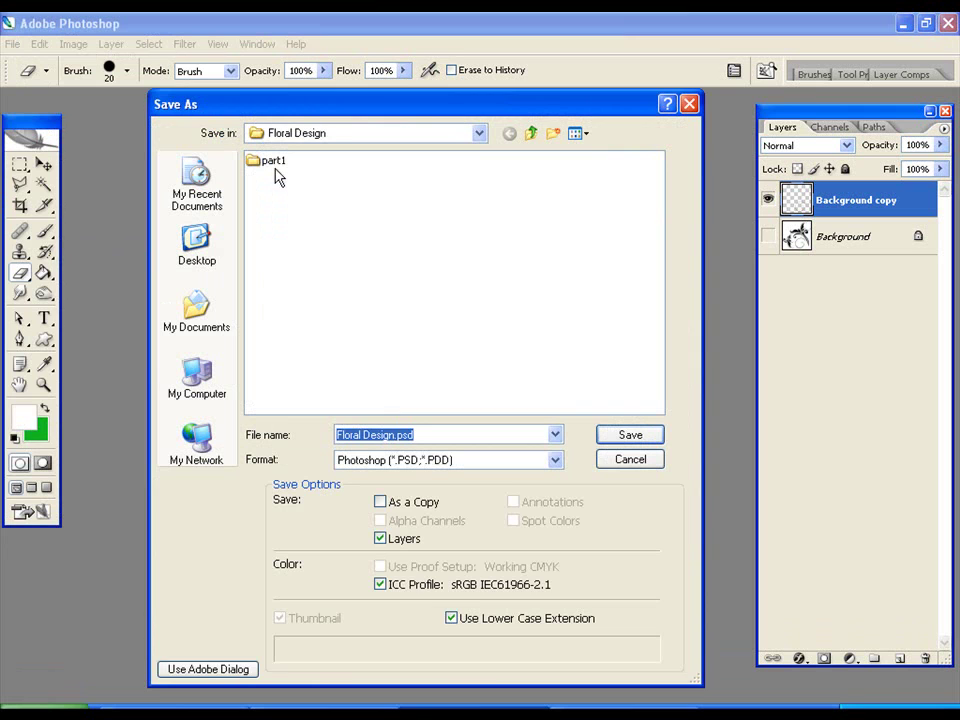
pyautogui.doubleClick(272, 162)
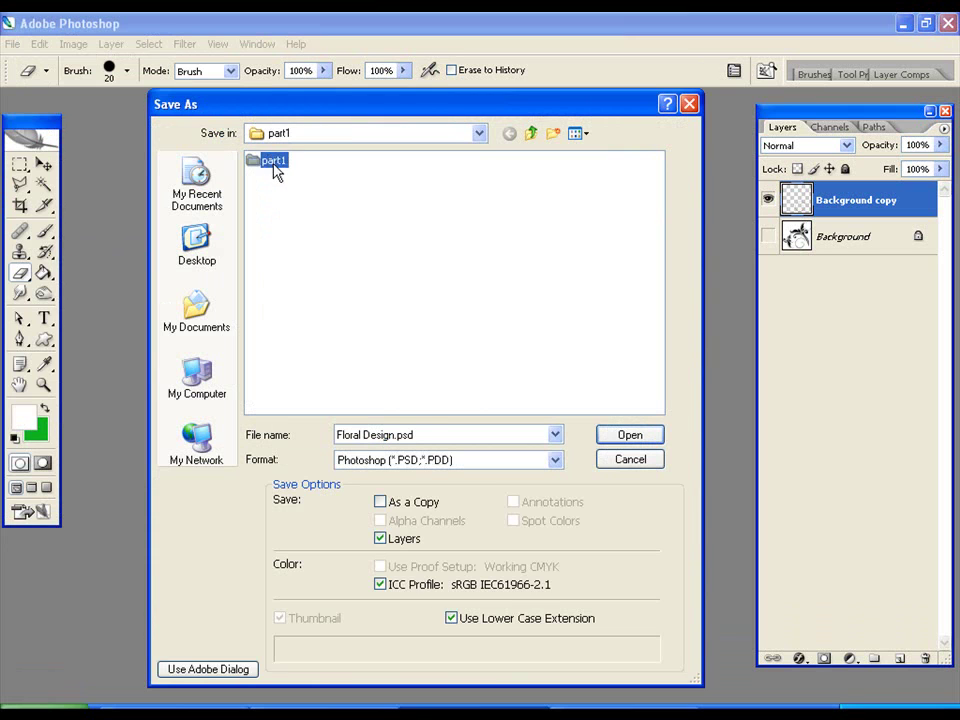
pyautogui.moveTo(418, 435); pyautogui.dragTo(337, 435)
pyautogui.write('par')
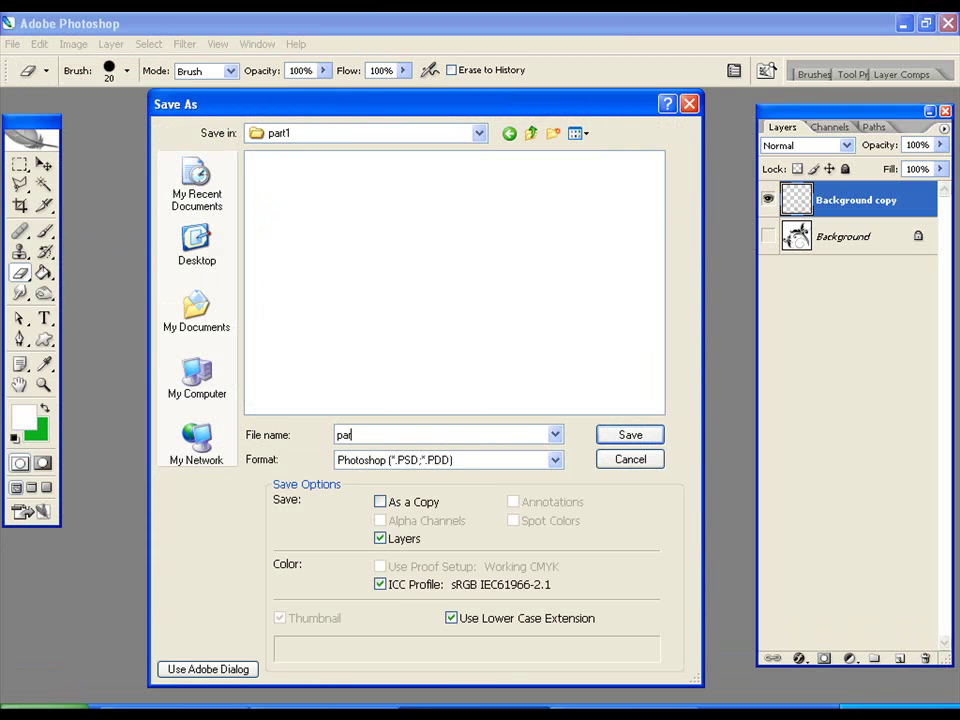
pyautogui.write('t1')
pyautogui.click(456, 461)
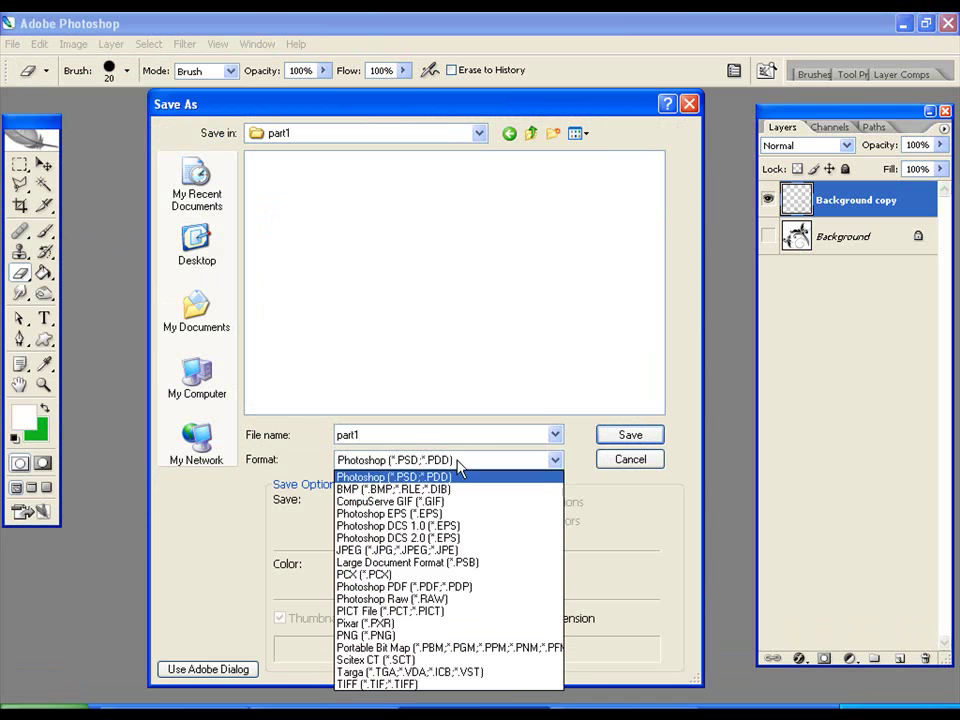
pyautogui.click(427, 636)
pyautogui.click(614, 442)
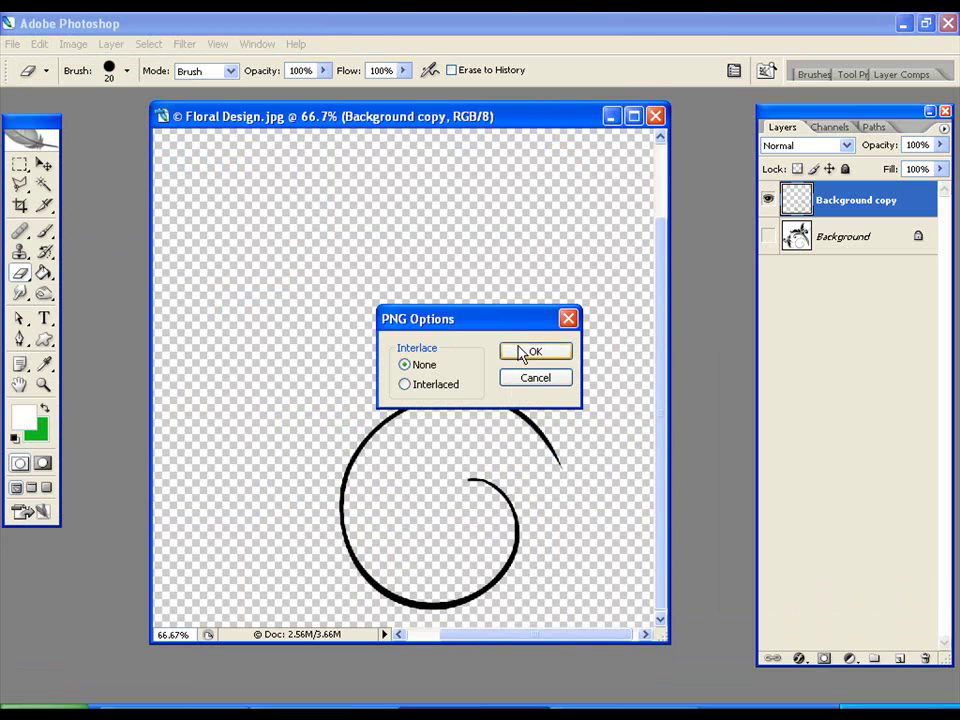
pyautogui.click(520, 352)
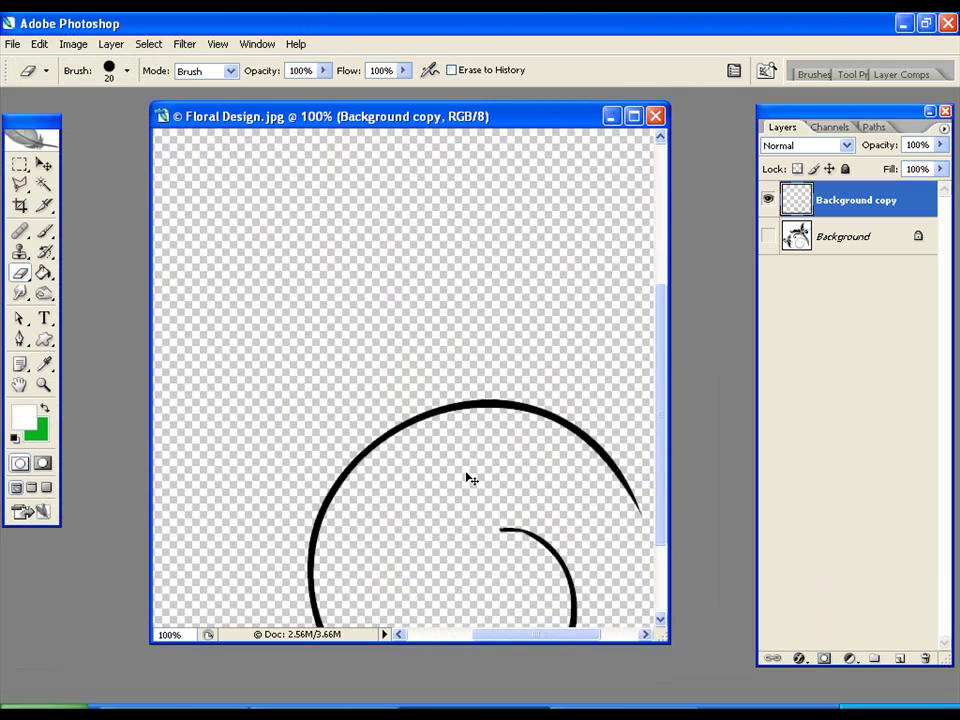
# - Save the current spiral stage as part2.png
pyautogui.hotkey('ctrl', '+')
pyautogui.moveTo(482, 480); pyautogui.dragTo(357, 246)
pyautogui.hotkey('ctrl', '-')
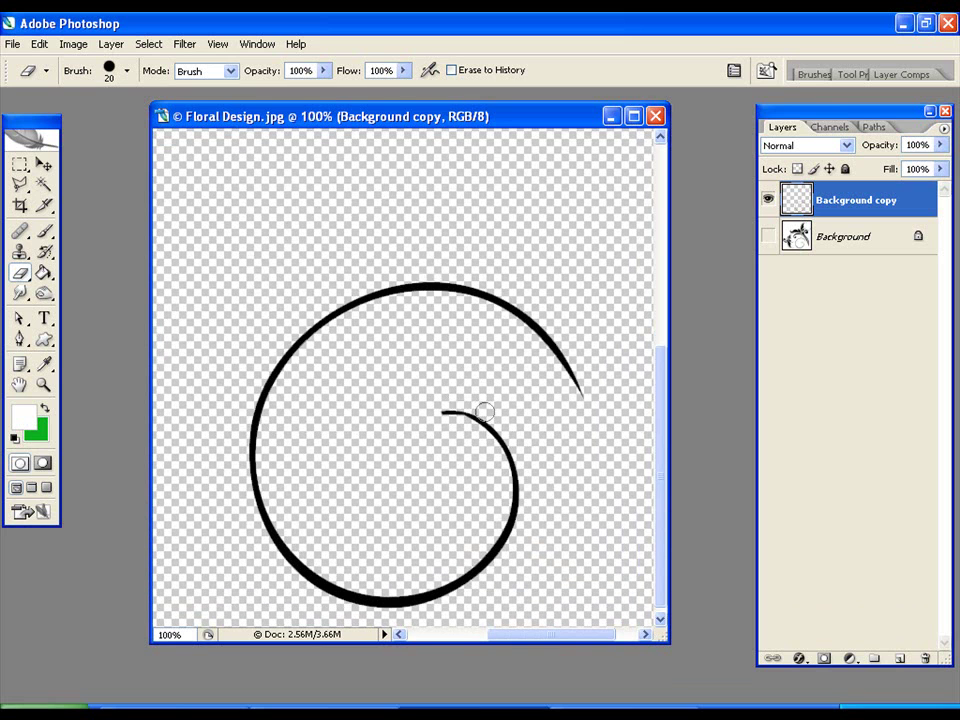
pyautogui.moveTo(488, 407); pyautogui.dragTo(453, 387)
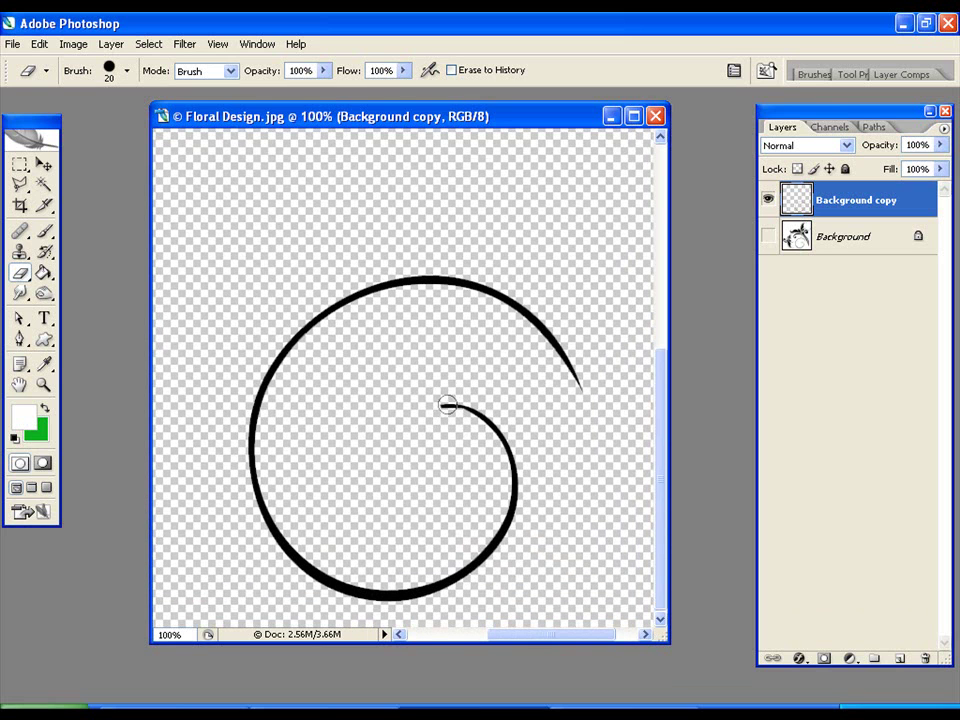
pyautogui.click(12, 44)
pyautogui.click(28, 242)
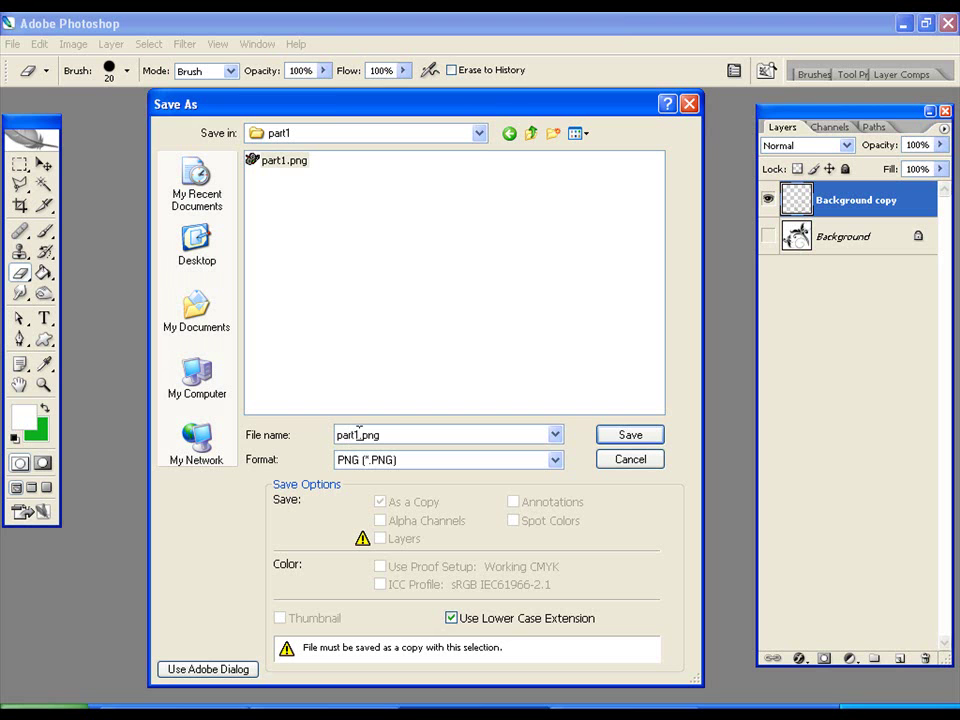
pyautogui.write('2')
pyautogui.click(655, 439)
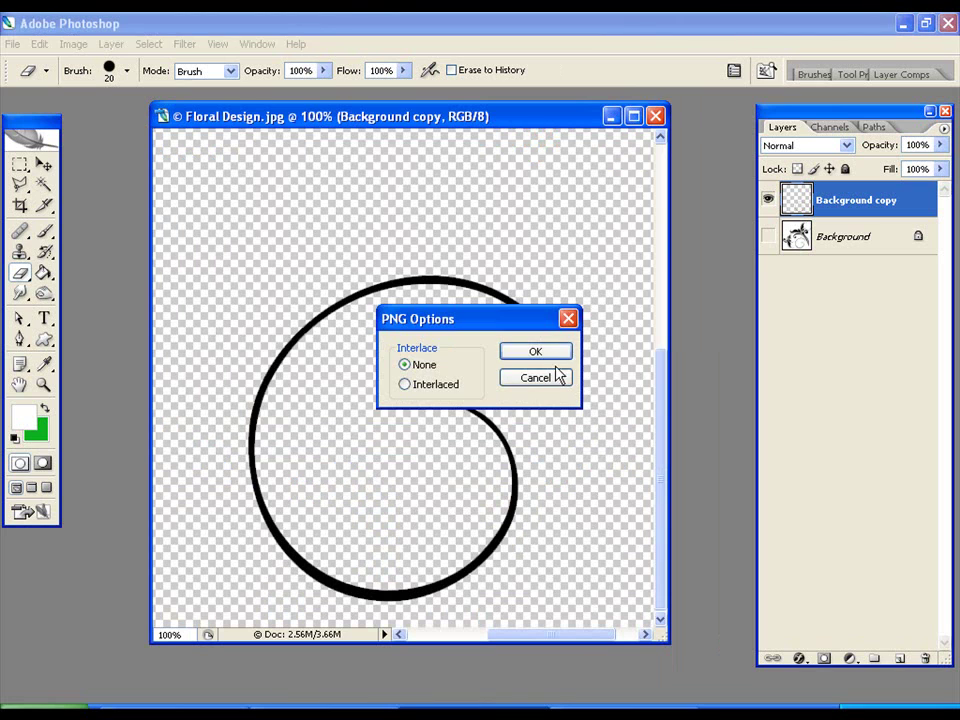
pyautogui.click(535, 351)
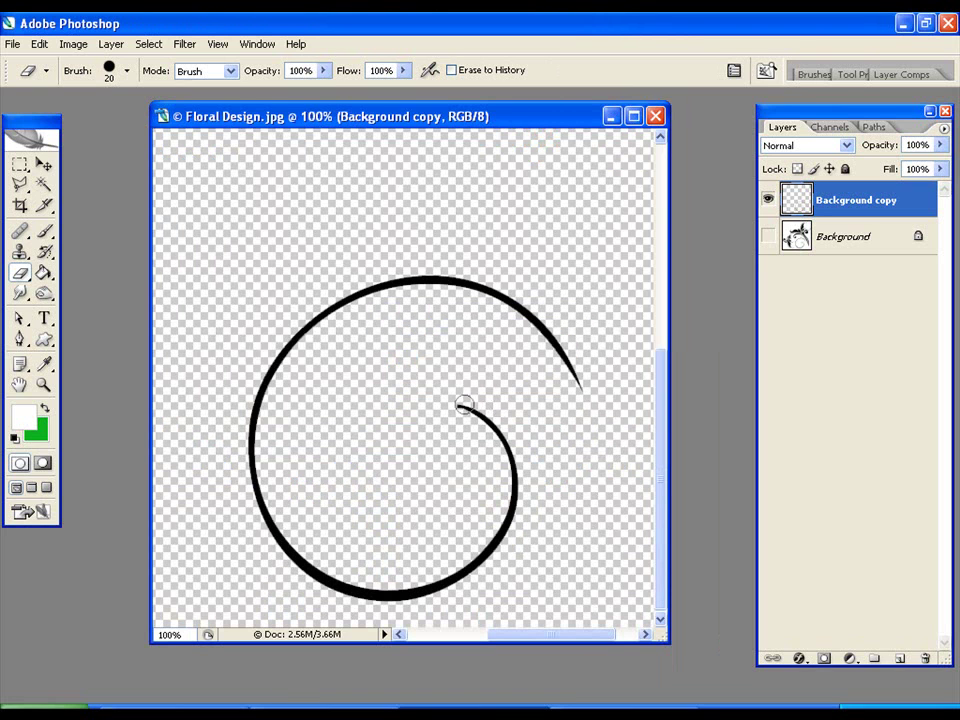
# - Erase more of the spiral's inner tip and save it as the next numbered PNG
pyautogui.moveTo(465, 407); pyautogui.dragTo(475, 424)
pyautogui.click(13, 44)
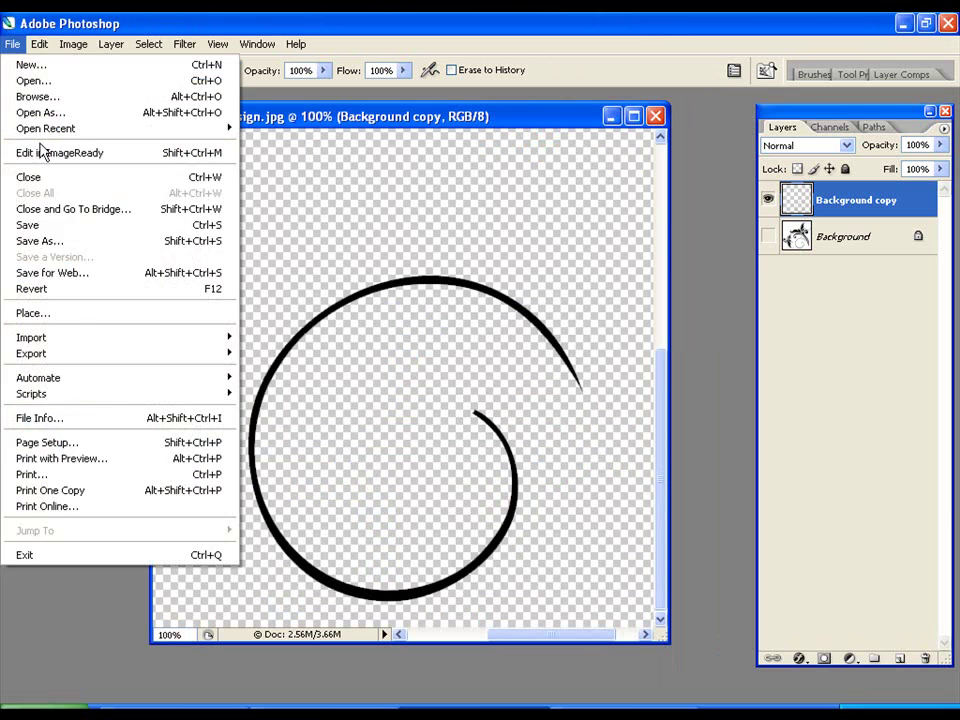
pyautogui.click(71, 247)
pyautogui.click(358, 433)
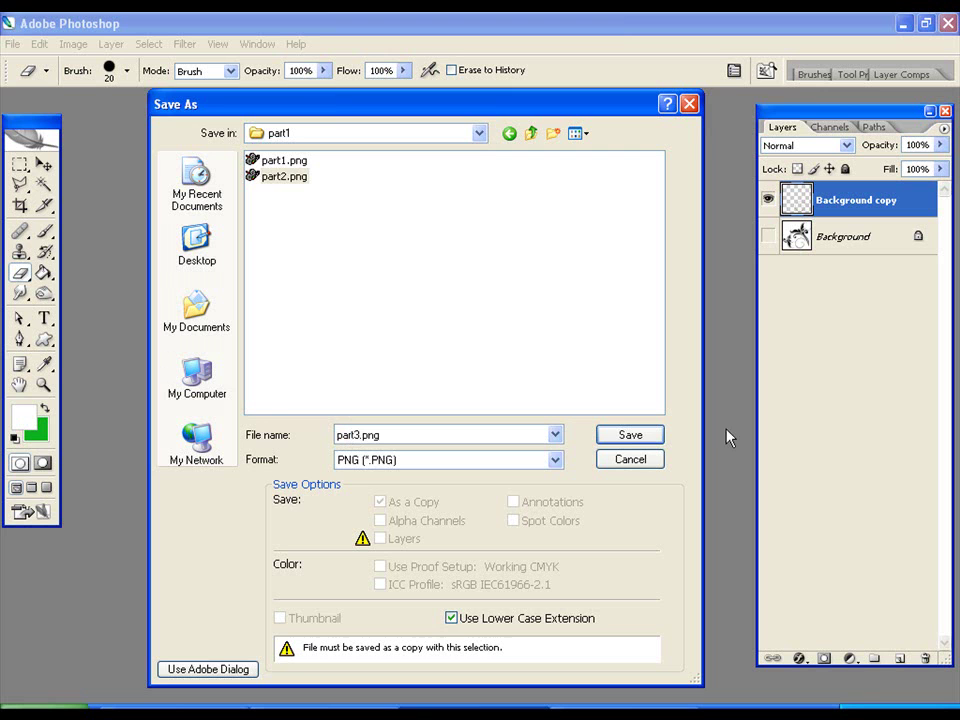
pyautogui.click(655, 438)
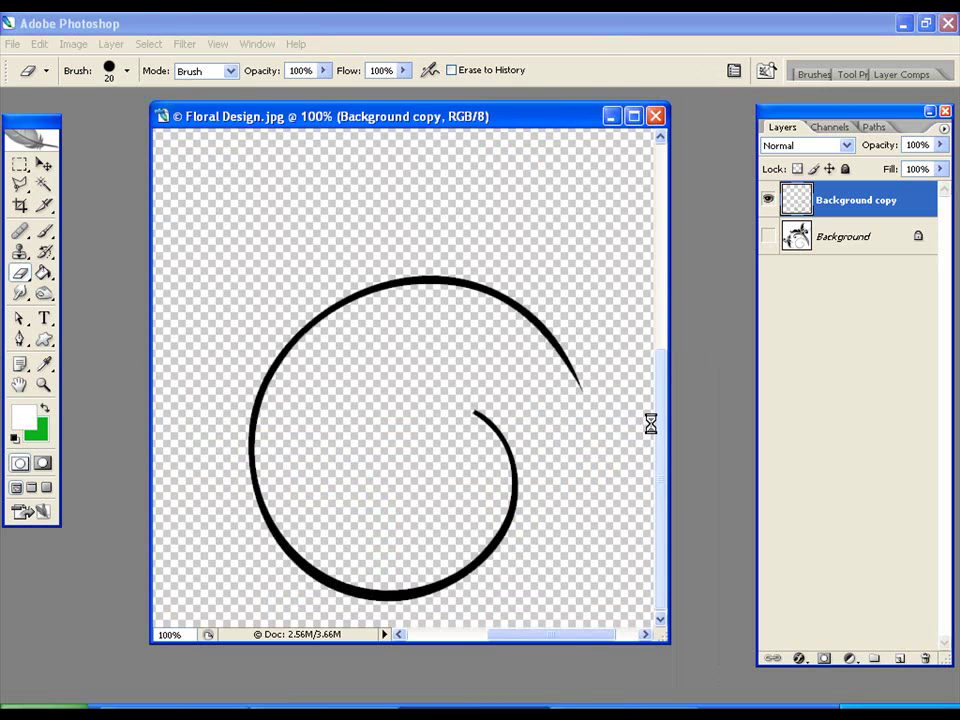
pyautogui.click(550, 353)
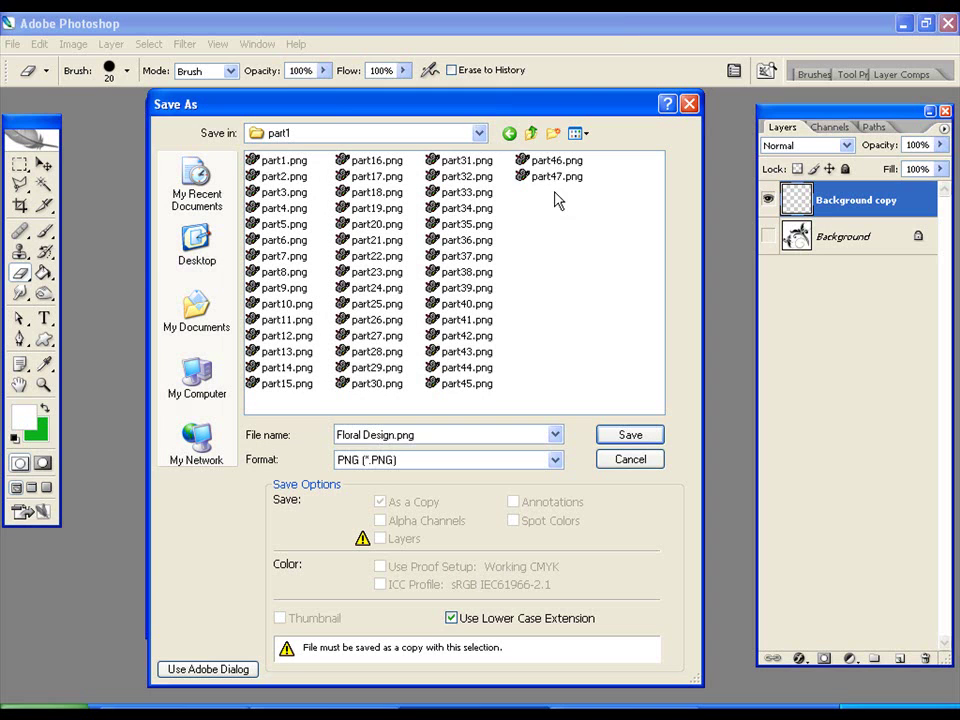
# - Save the next erased stage as part48.png, renumbering from part47.png
pyautogui.click(556, 177)
pyautogui.doubleClick(362, 433)
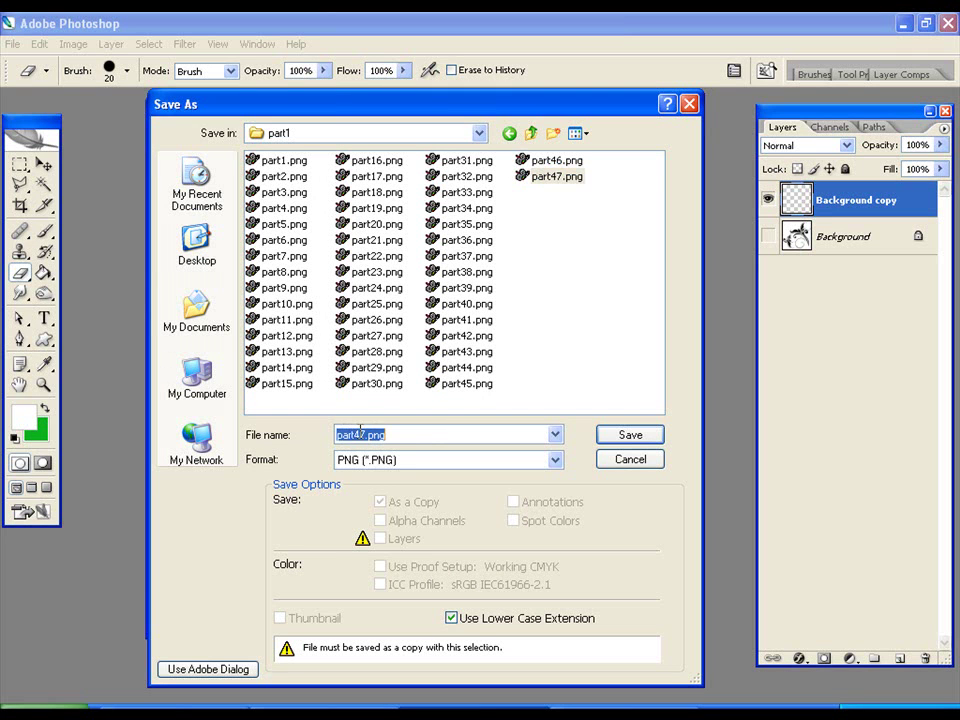
pyautogui.click(361, 433)
pyautogui.press('BackSpace')
pyautogui.write('8')
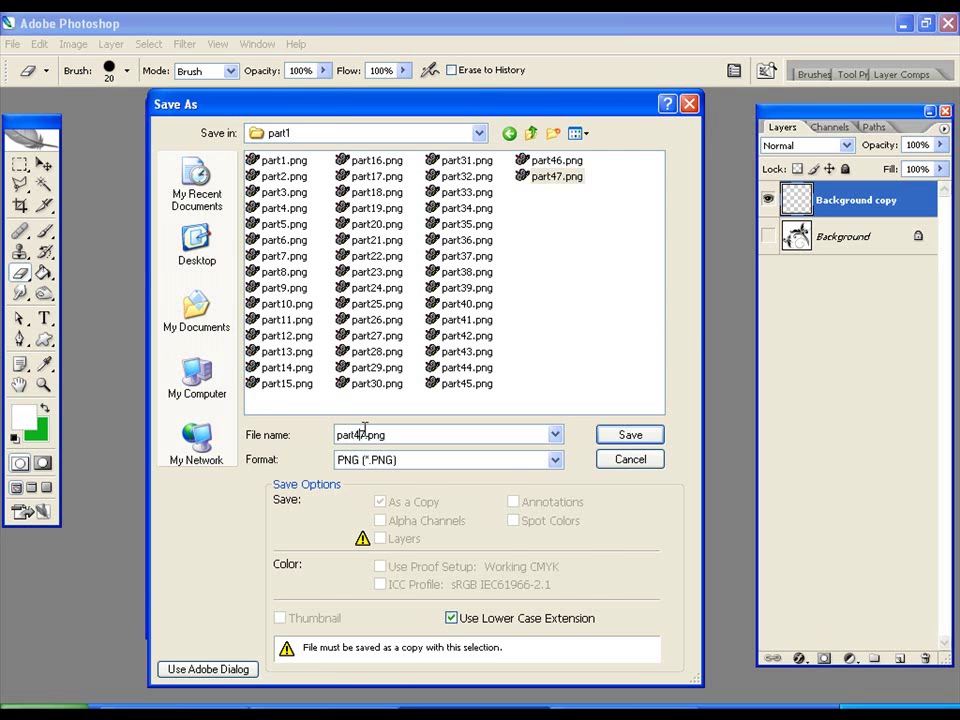
pyautogui.press('Return')
# - Back in After Effects, create a new composition Comp 1 with default settings
pyautogui.hotkey('alt', 'Tab')
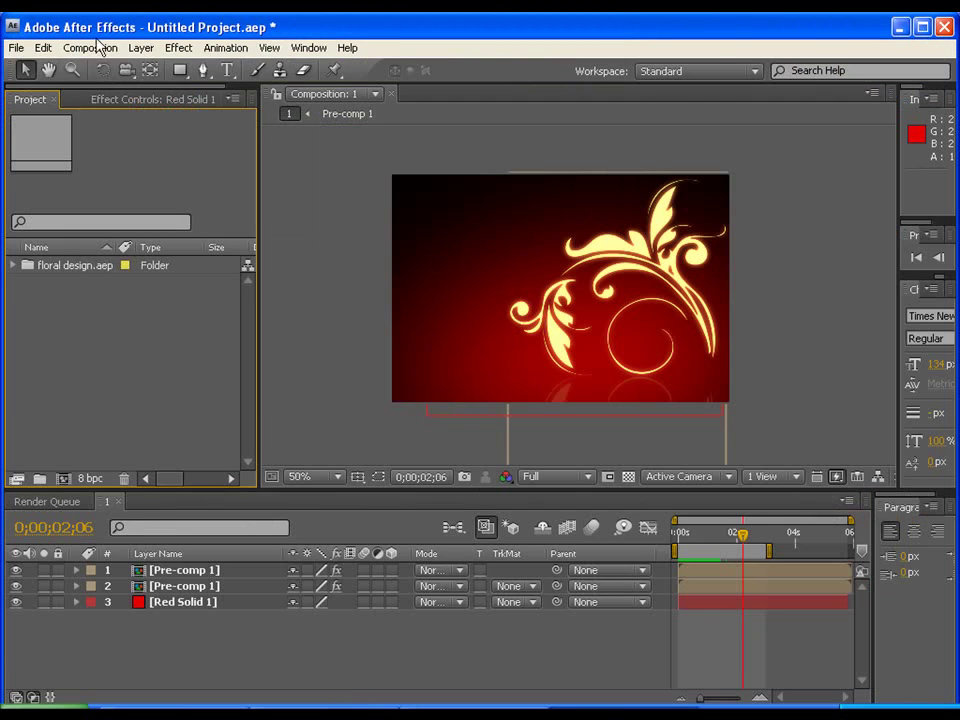
pyautogui.click(95, 47)
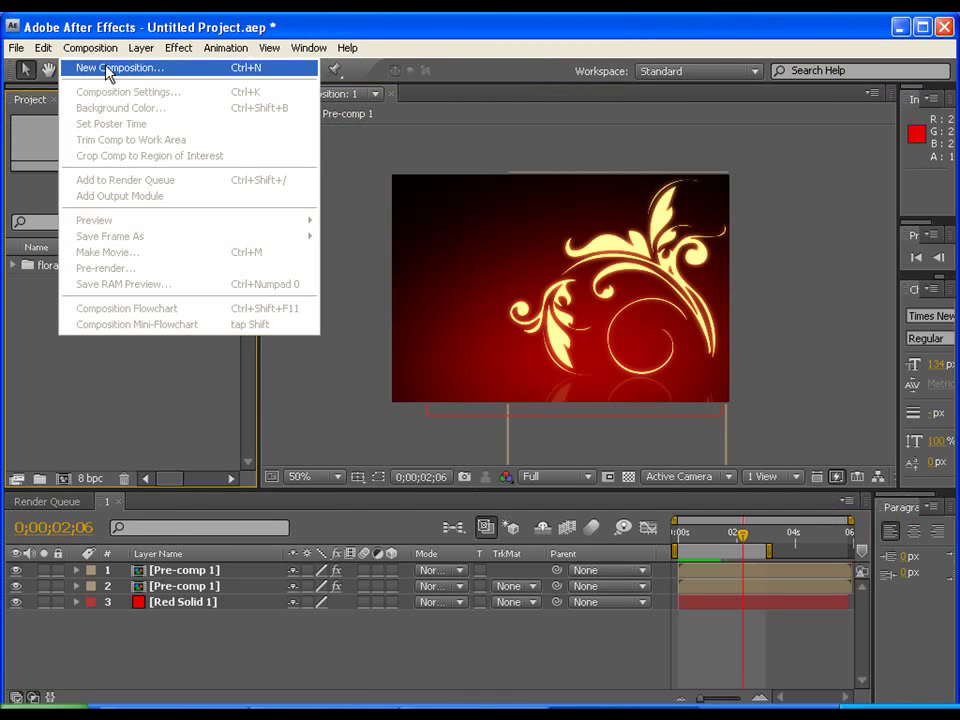
pyautogui.click(109, 68)
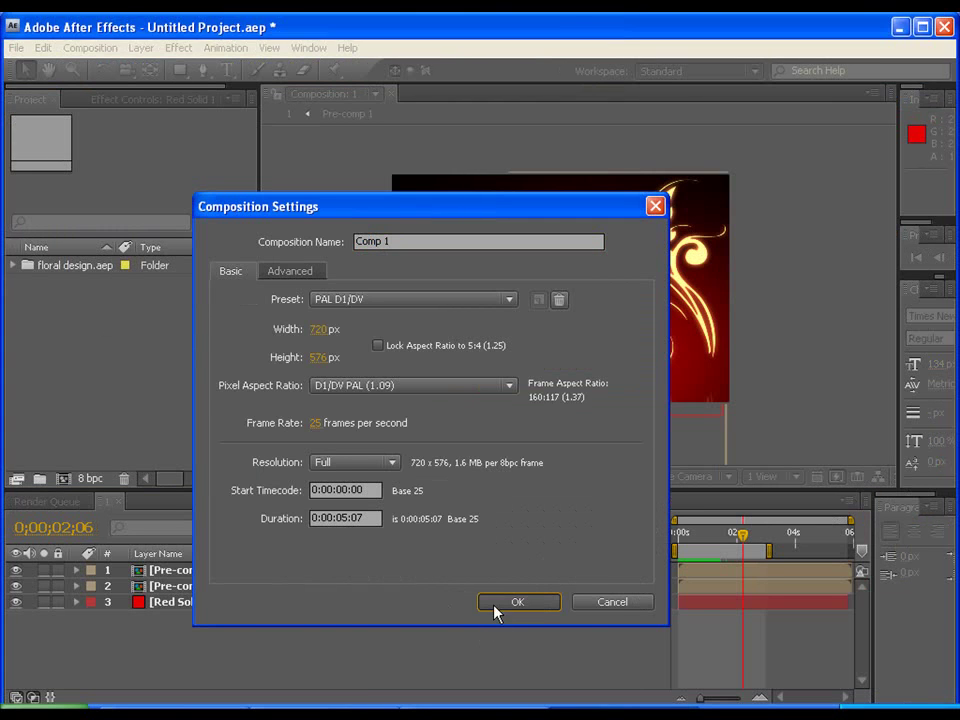
pyautogui.click(491, 602)
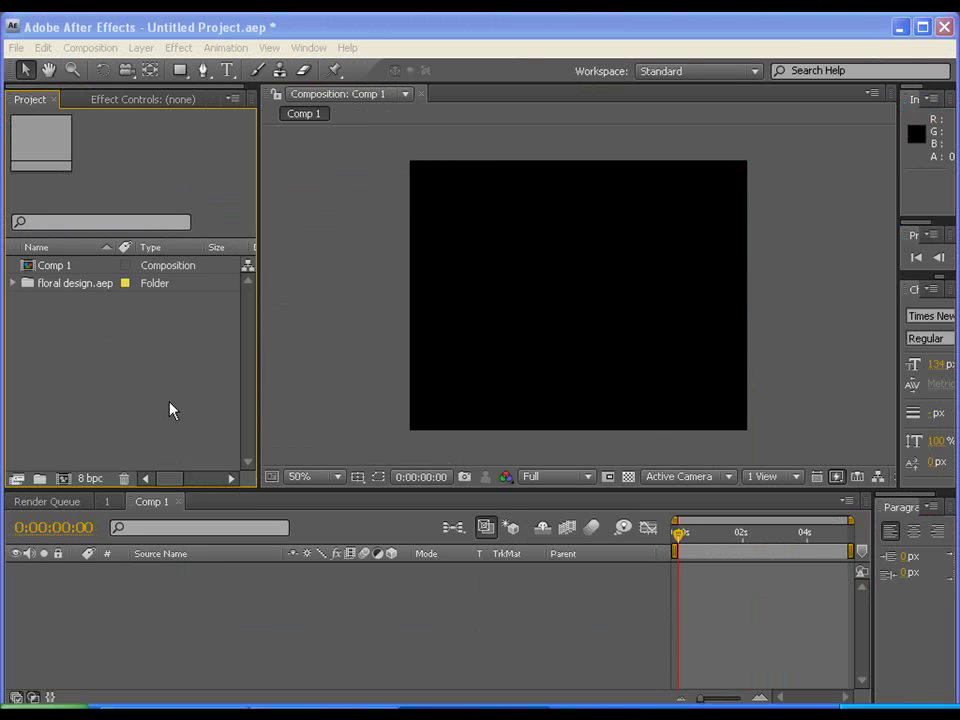
# - Import part1.png onward as the part[1-49].png PNG sequence
pyautogui.doubleClick(170, 412)
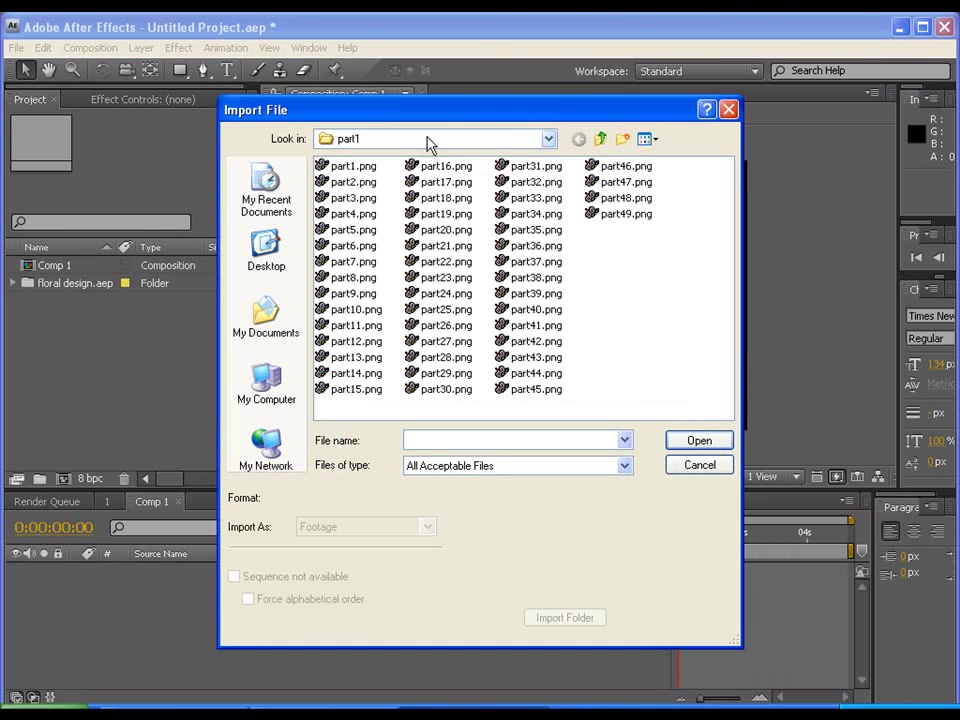
pyautogui.click(353, 166)
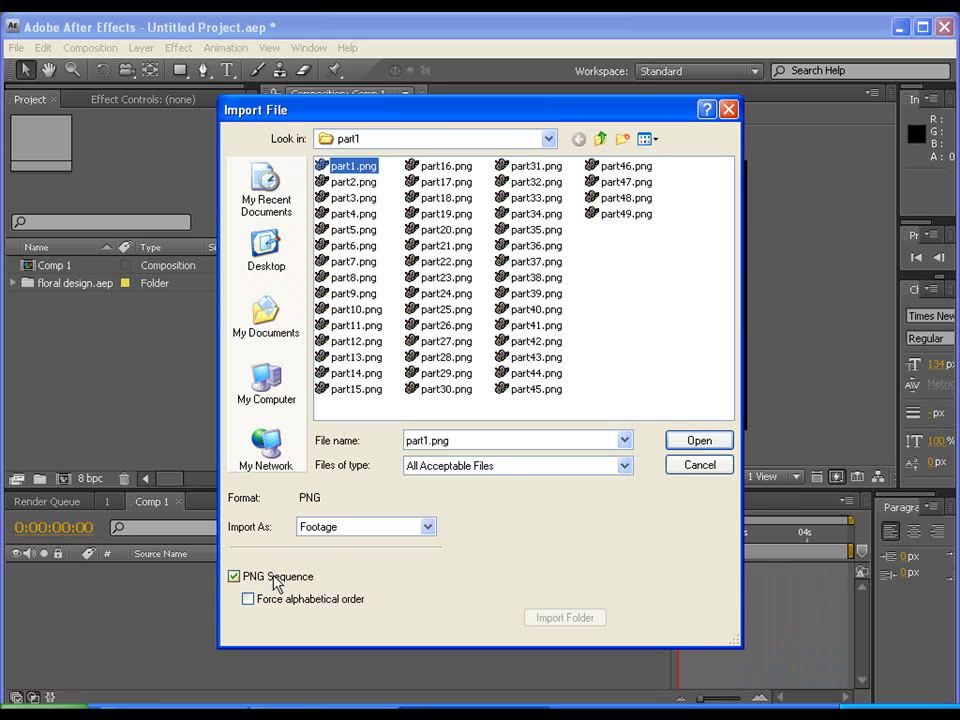
pyautogui.click(726, 442)
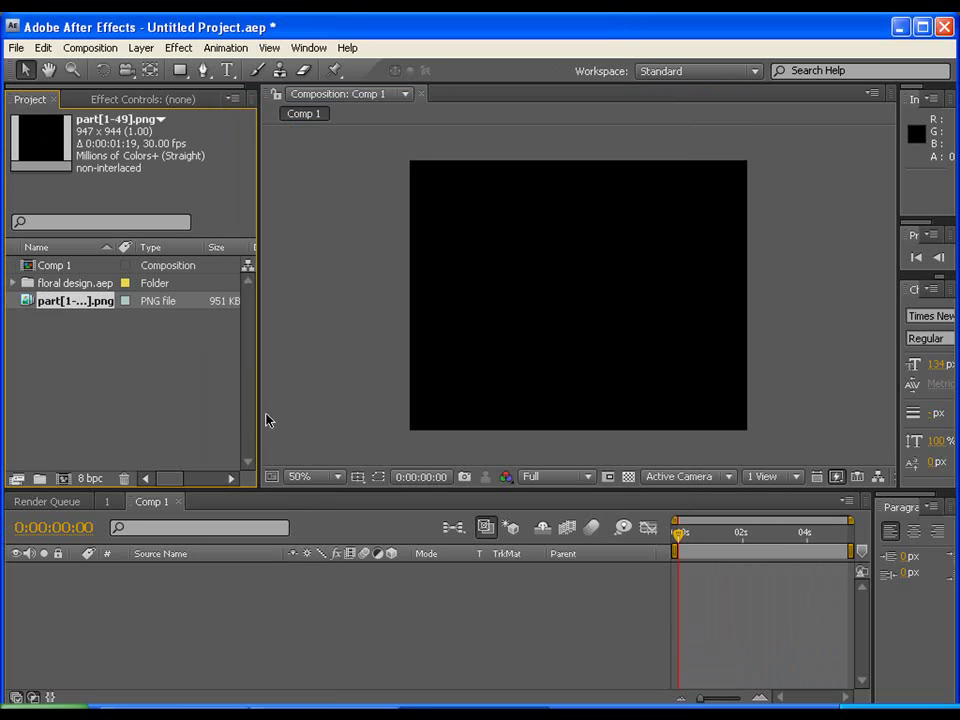
# - Add the part[1-49].png sequence to Comp 1 and scale it down slightly
pyautogui.moveTo(93, 308); pyautogui.dragTo(568, 289)
pyautogui.press(',')
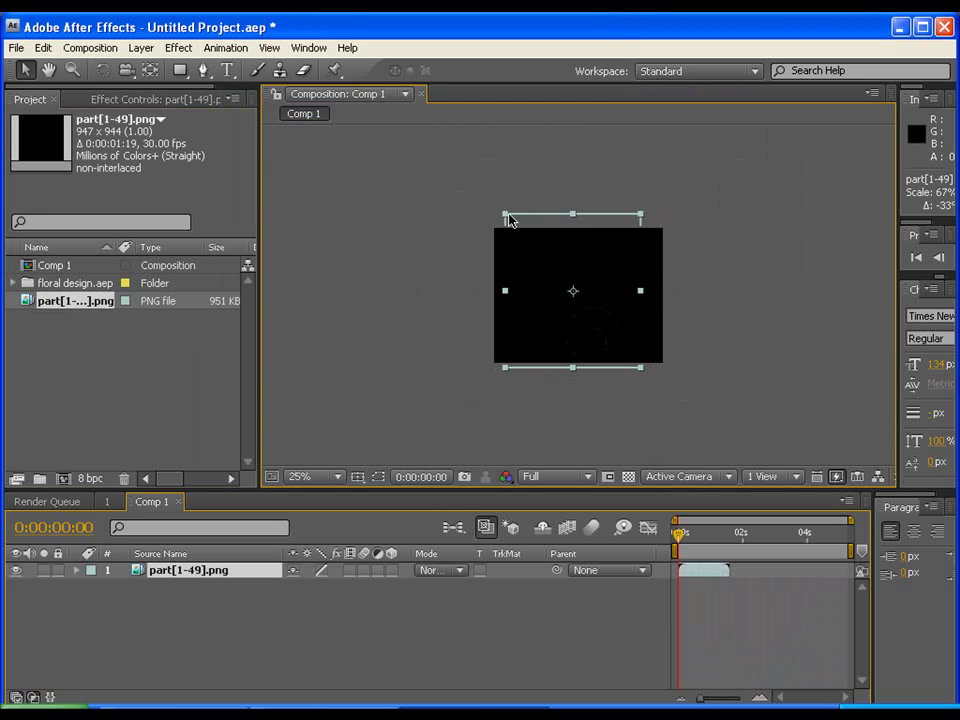
pyautogui.moveTo(508, 220); pyautogui.dragTo(510, 233)
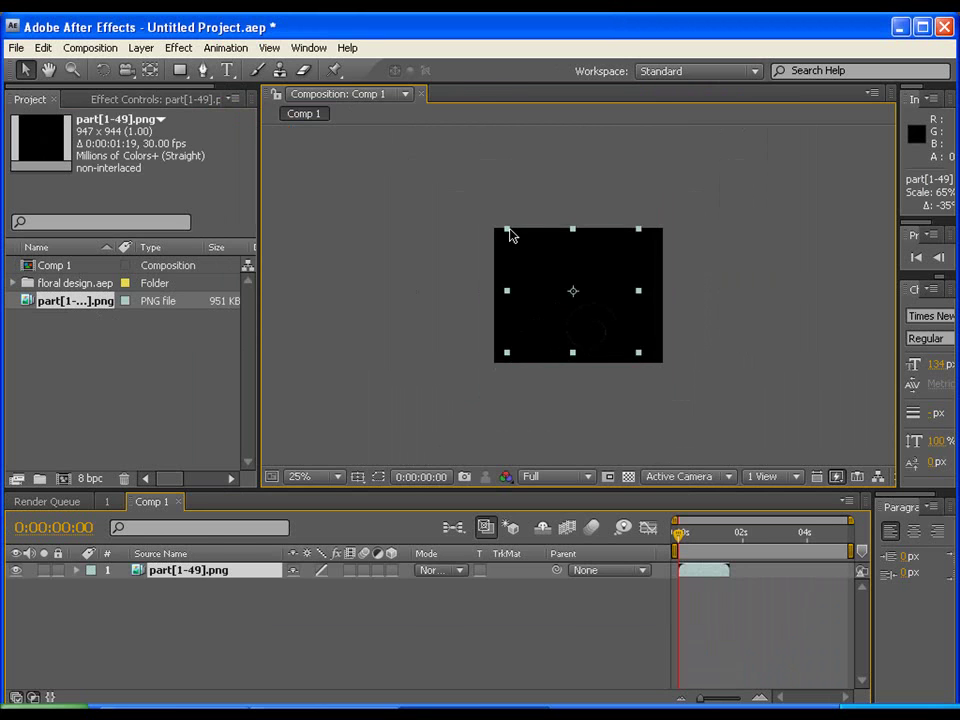
pyautogui.press('.')
# - Set Comp 1's background colour to red
pyautogui.click(90, 48)
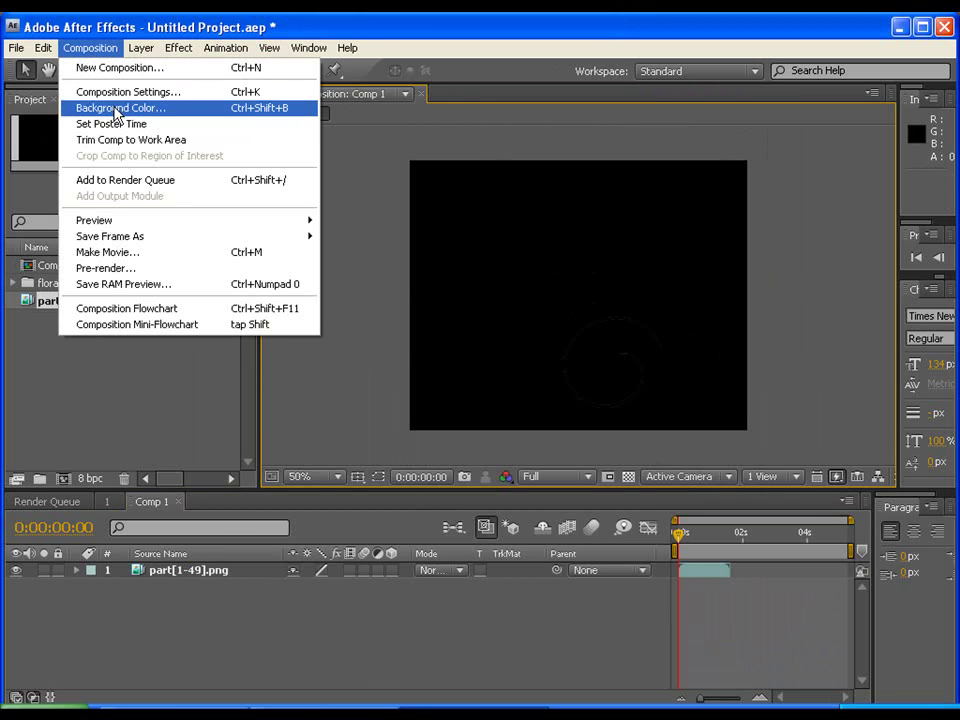
pyautogui.click(114, 110)
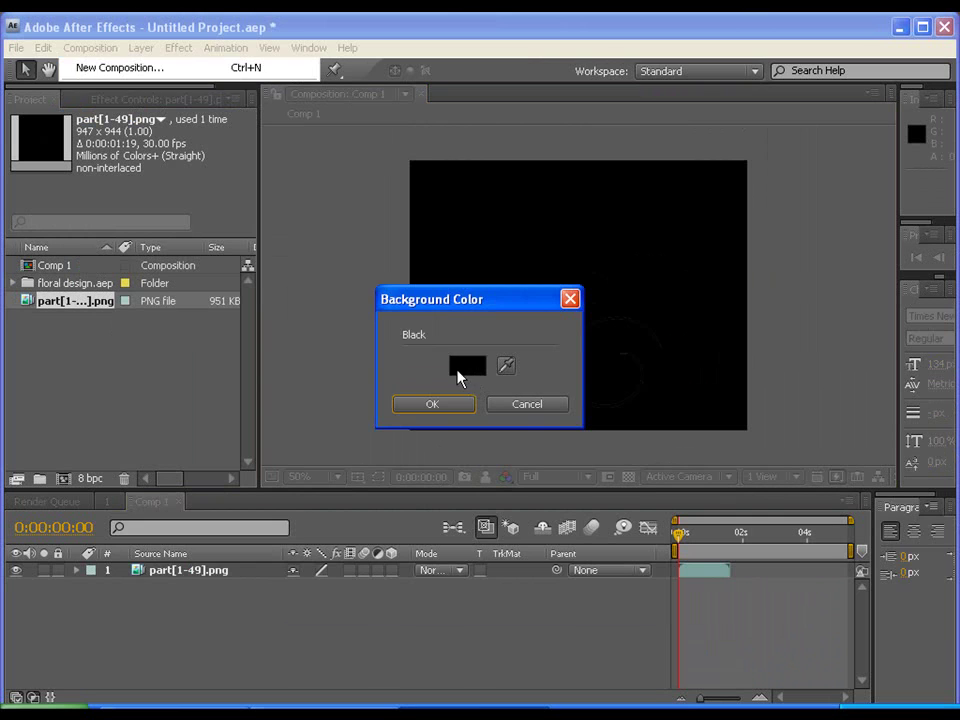
pyautogui.click(458, 376)
pyautogui.click(332, 403)
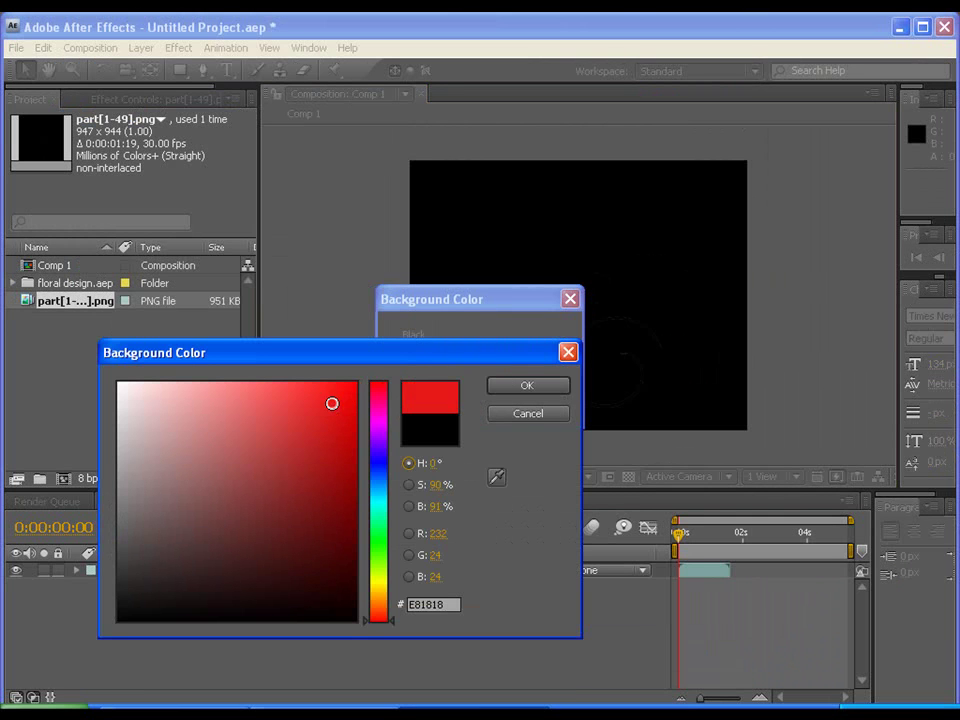
pyautogui.moveTo(332, 403)
pyautogui.mouseDown()
pyautogui.moveTo(313, 396)
pyautogui.moveTo(330, 401)
pyautogui.moveTo(338, 442)
pyautogui.moveTo(338, 428)
pyautogui.mouseUp()
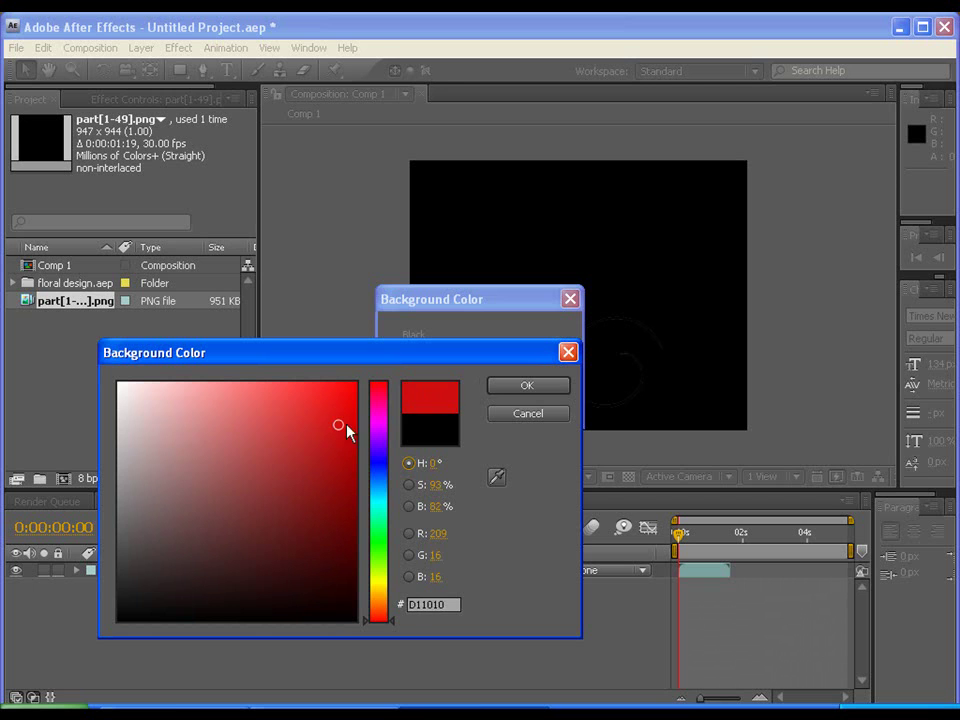
pyautogui.click(499, 391)
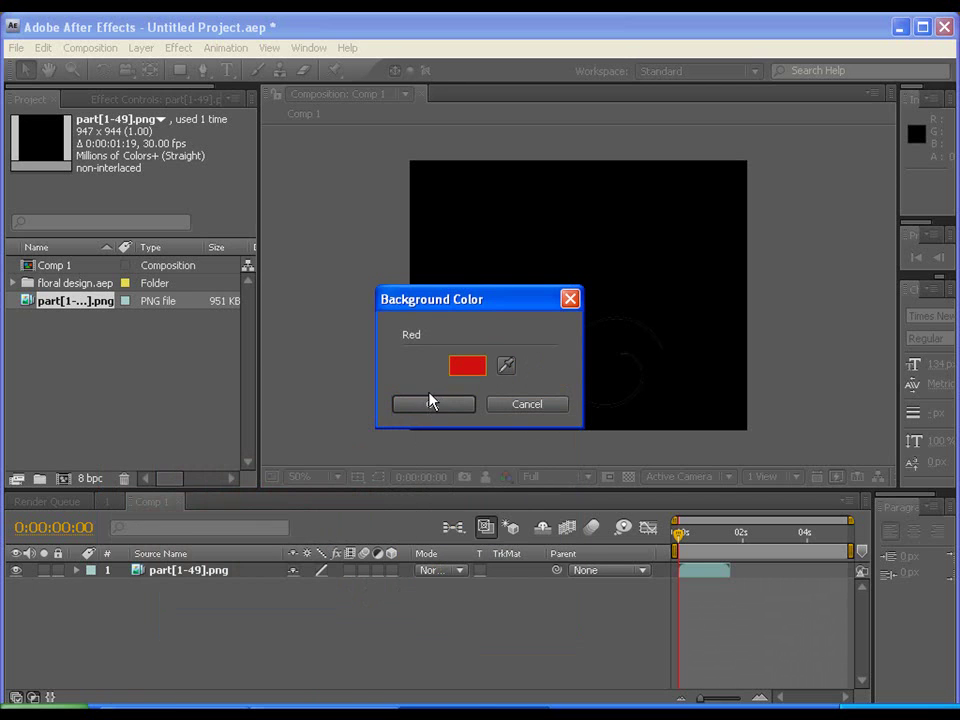
pyautogui.click(432, 403)
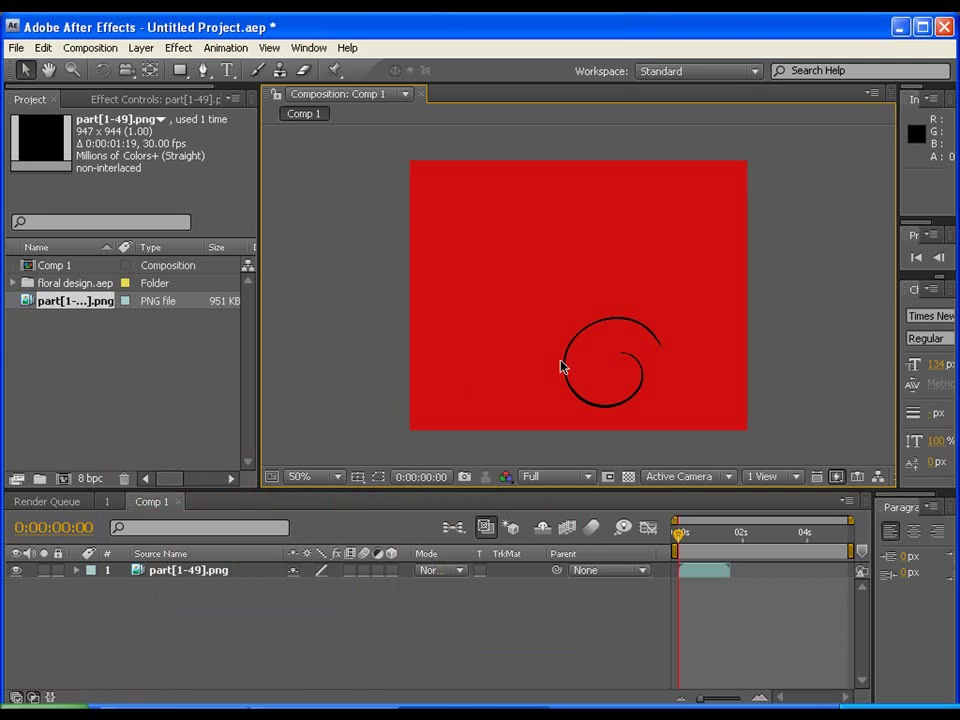
# - Centre the spiral at 100% zoom, end the work area at the footage's end, and RAM-preview
pyautogui.press('.')
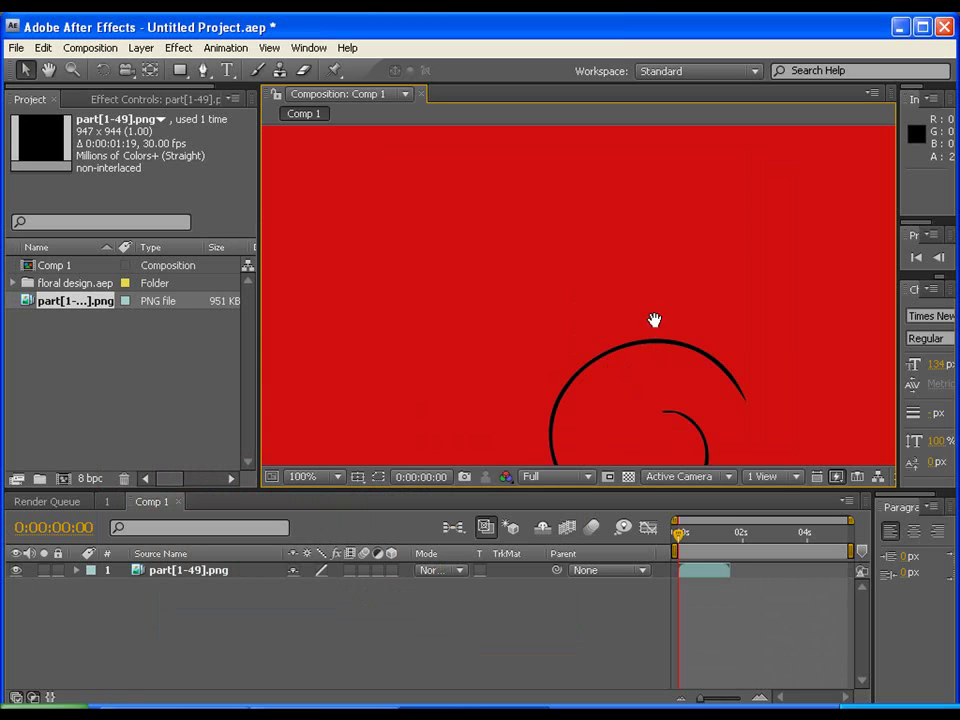
pyautogui.moveTo(654, 320); pyautogui.dragTo(623, 246)
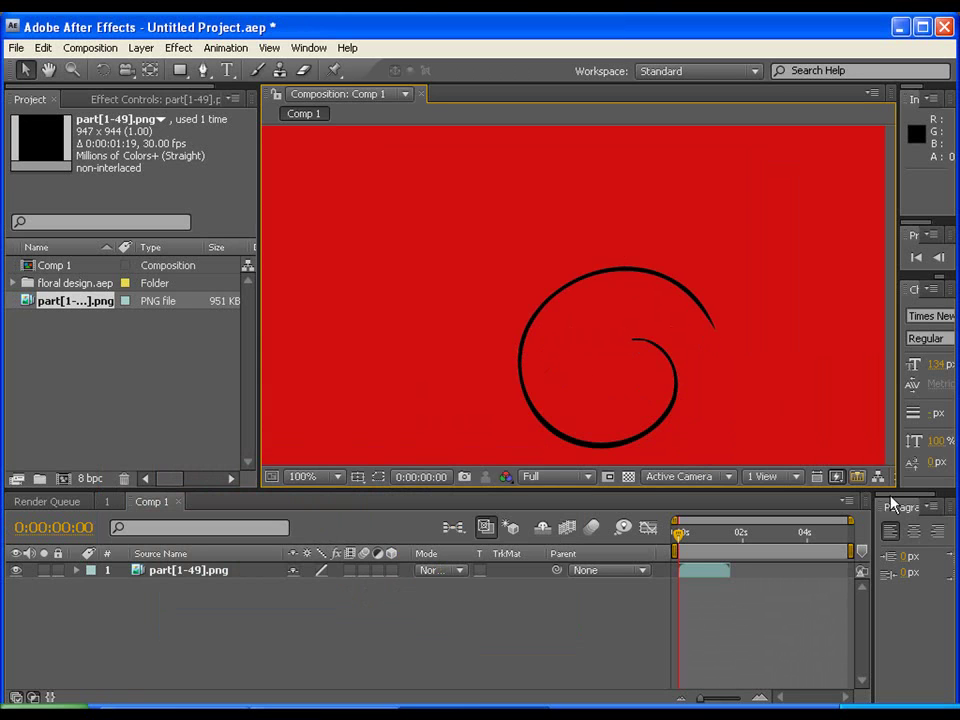
pyautogui.moveTo(851, 551); pyautogui.dragTo(731, 551)
pyautogui.press('KP_0')
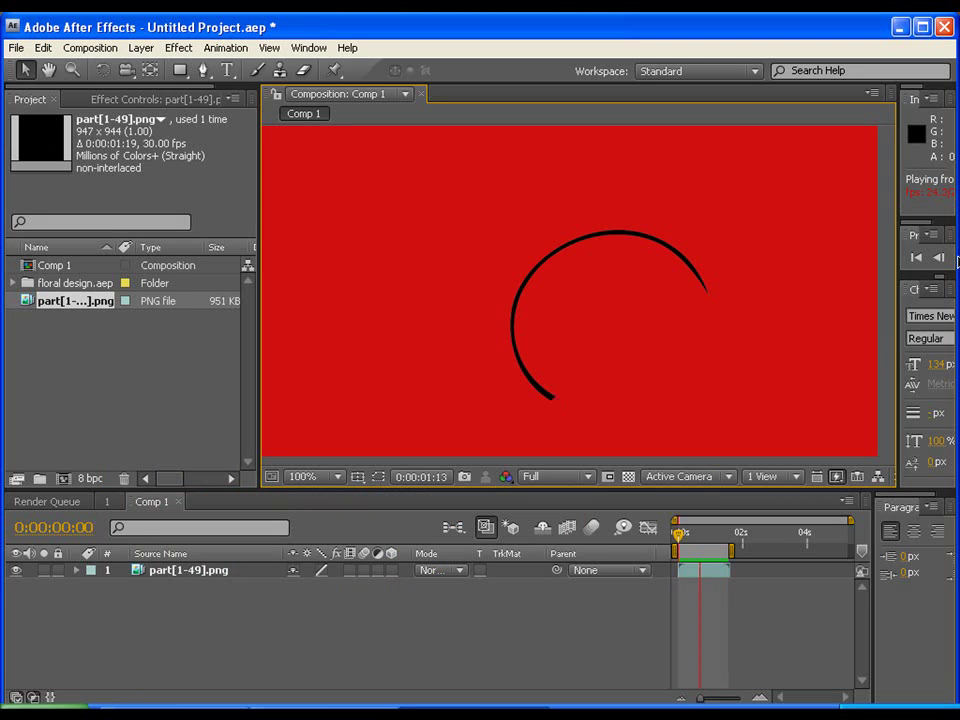
# - Stop the preview and apply Time-Reverse Layer to the spiral footage layer
pyautogui.click(677, 536)
pyautogui.click(160, 572)
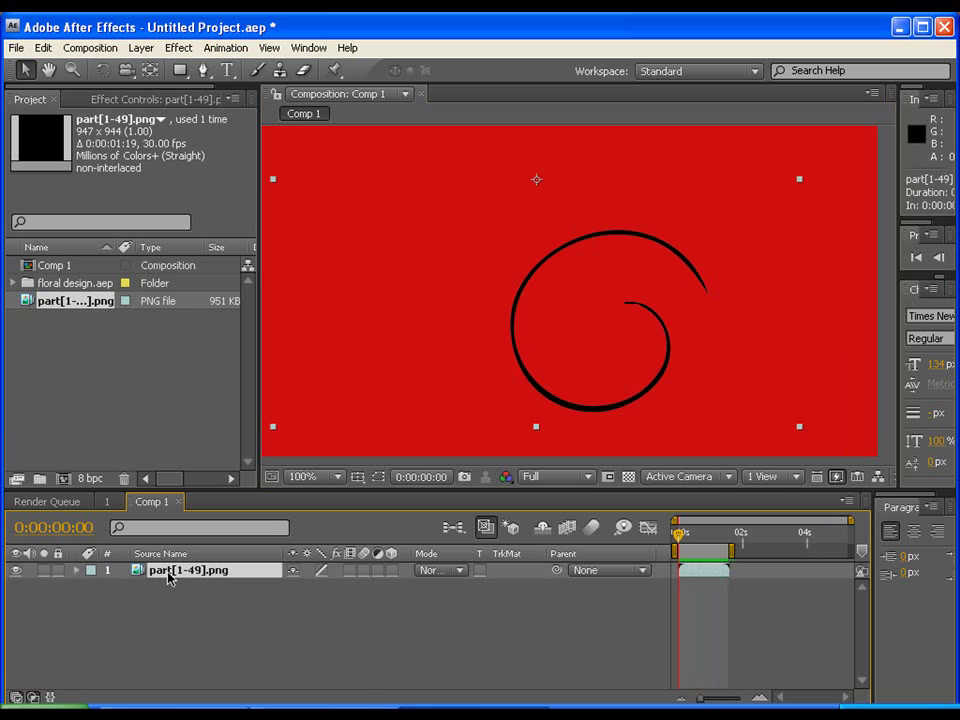
pyautogui.rightClick(168, 577)
pyautogui.moveTo(285, 314)
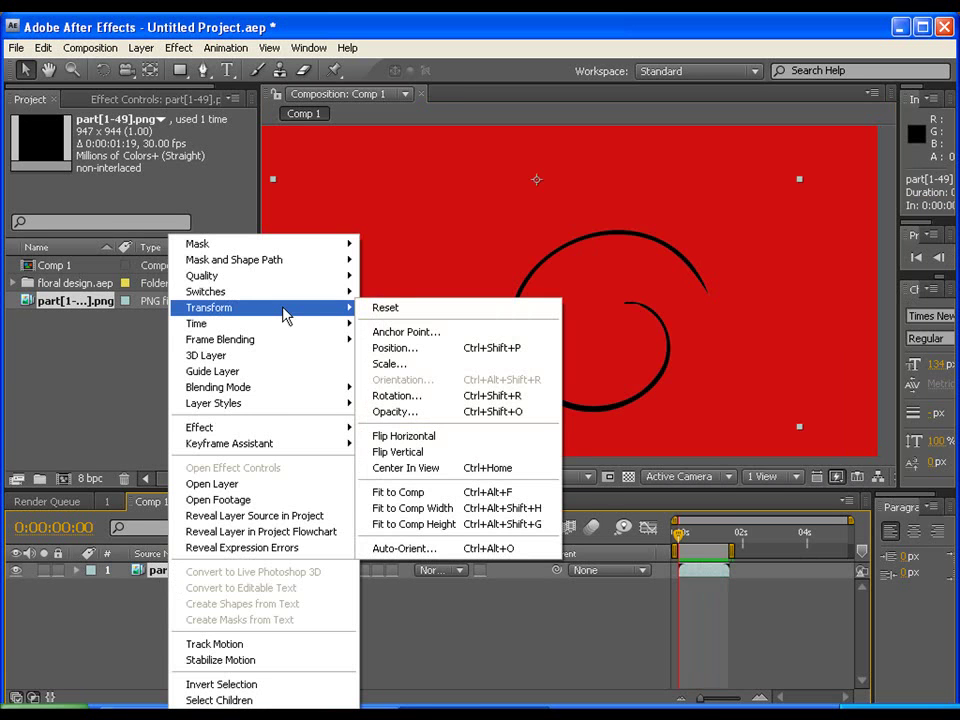
pyautogui.moveTo(326, 330)
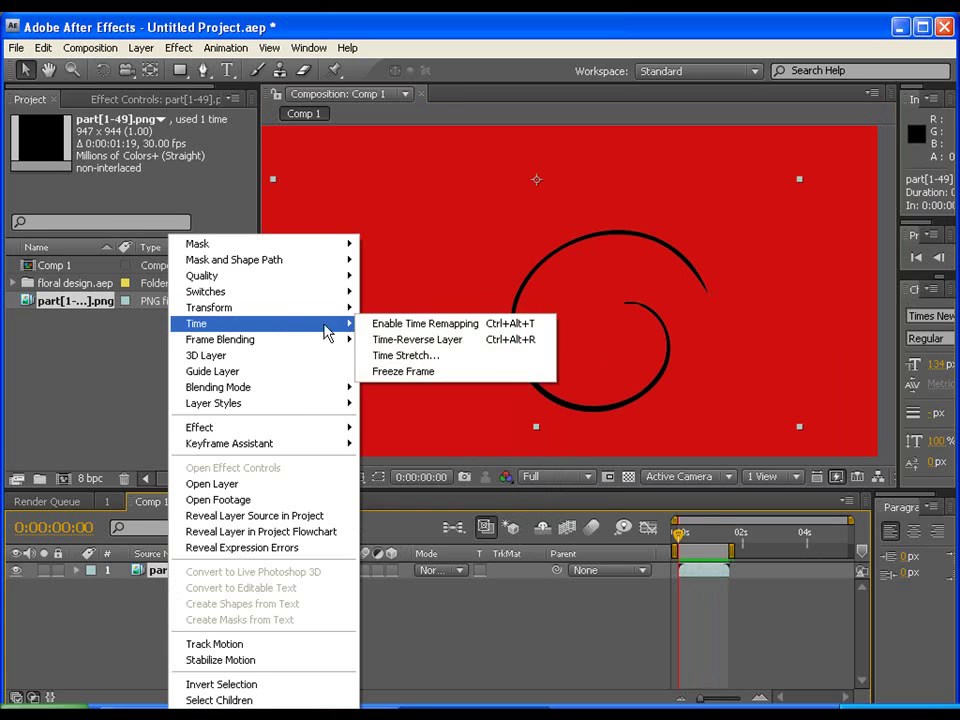
pyautogui.click(394, 341)
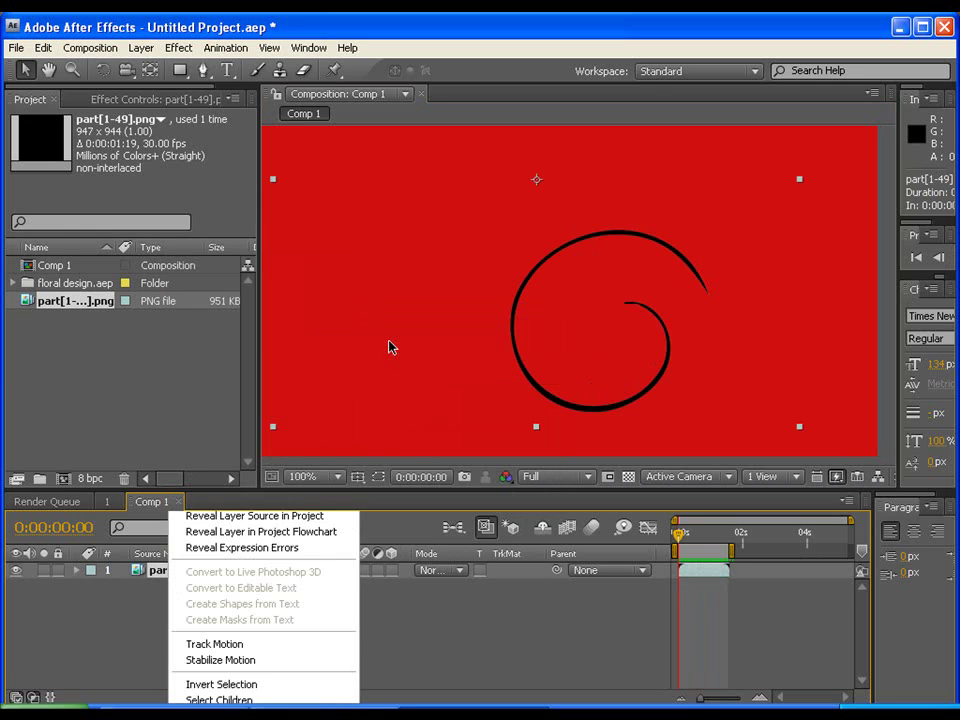
# - Preview the reversed spiral in the maximized viewer, then reposition the composition view
pyautogui.press('`')
pyautogui.press('space')
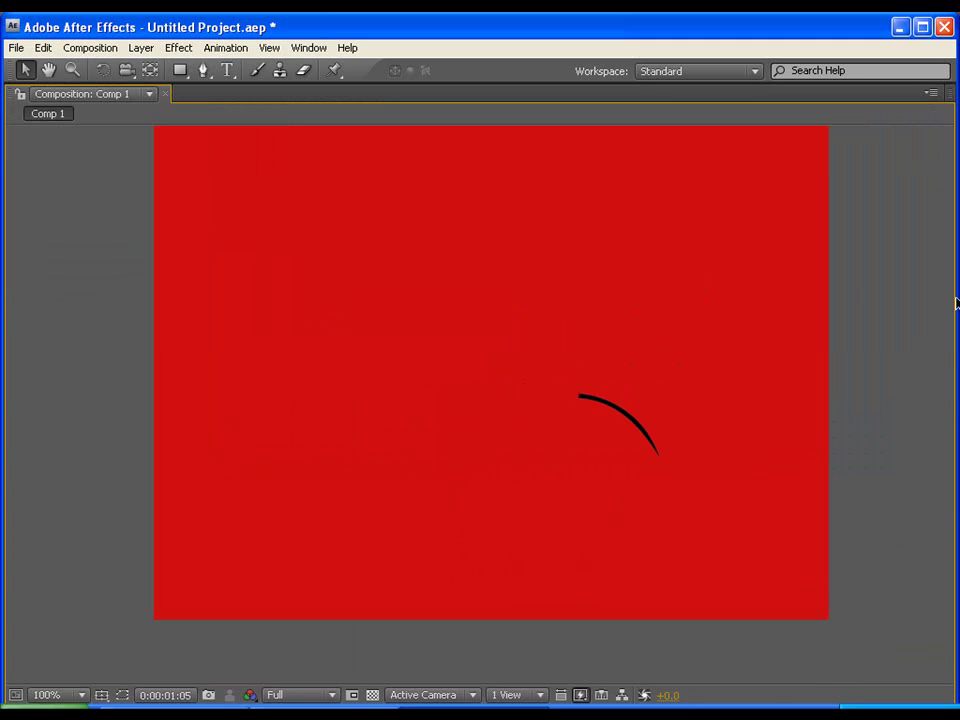
pyautogui.press('space')
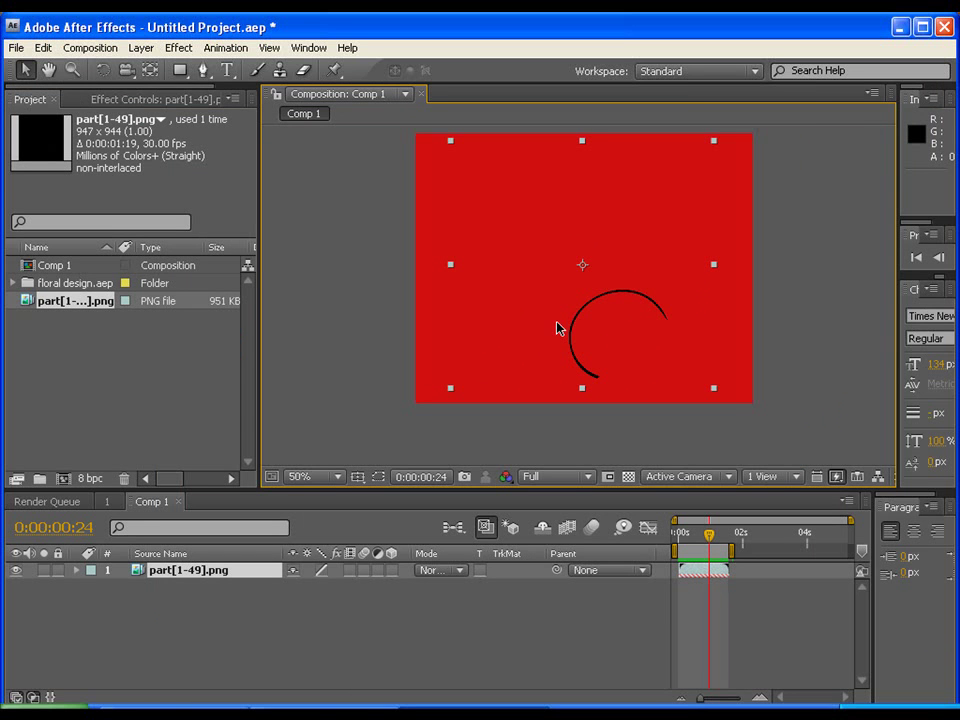
pyautogui.press('space')
pyautogui.moveTo(533, 290); pyautogui.dragTo(485, 312)
# - In Photoshop, fit the floral image in view and duplicate the Background layer
pyautogui.press('v')
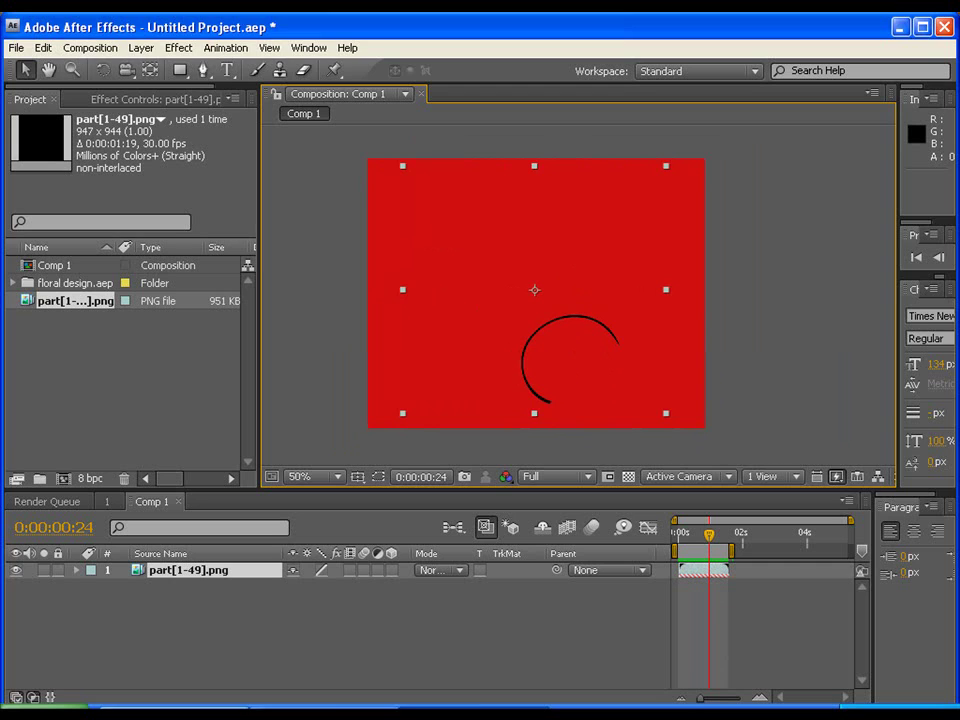
pyautogui.hotkey('alt', 'Tab')
pyautogui.hotkey('ctrl', '-')
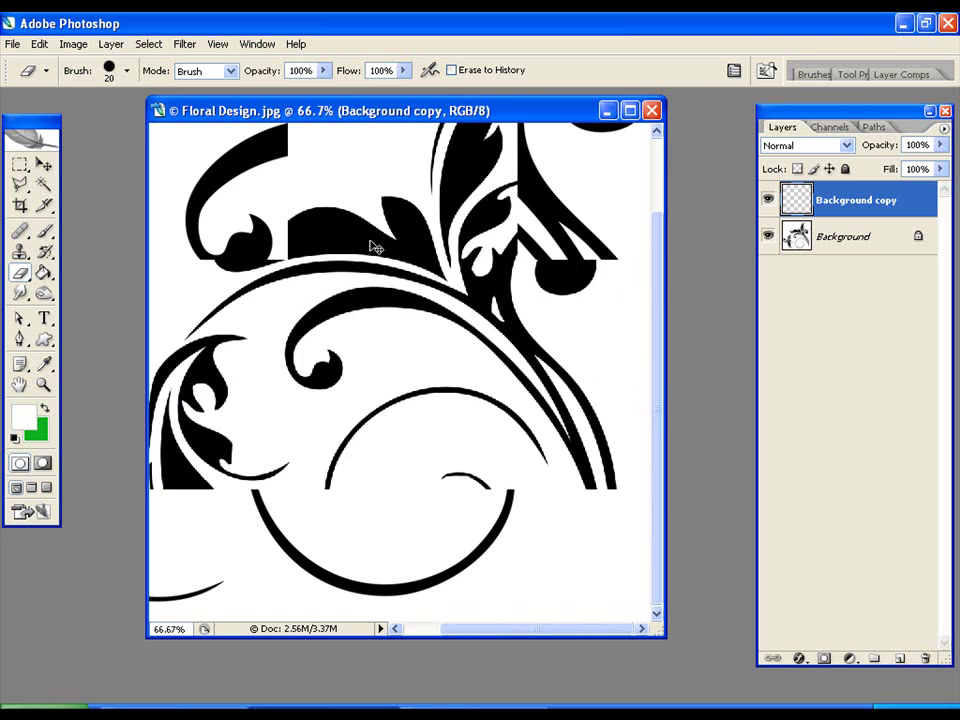
pyautogui.hotkey('ctrl', '-')
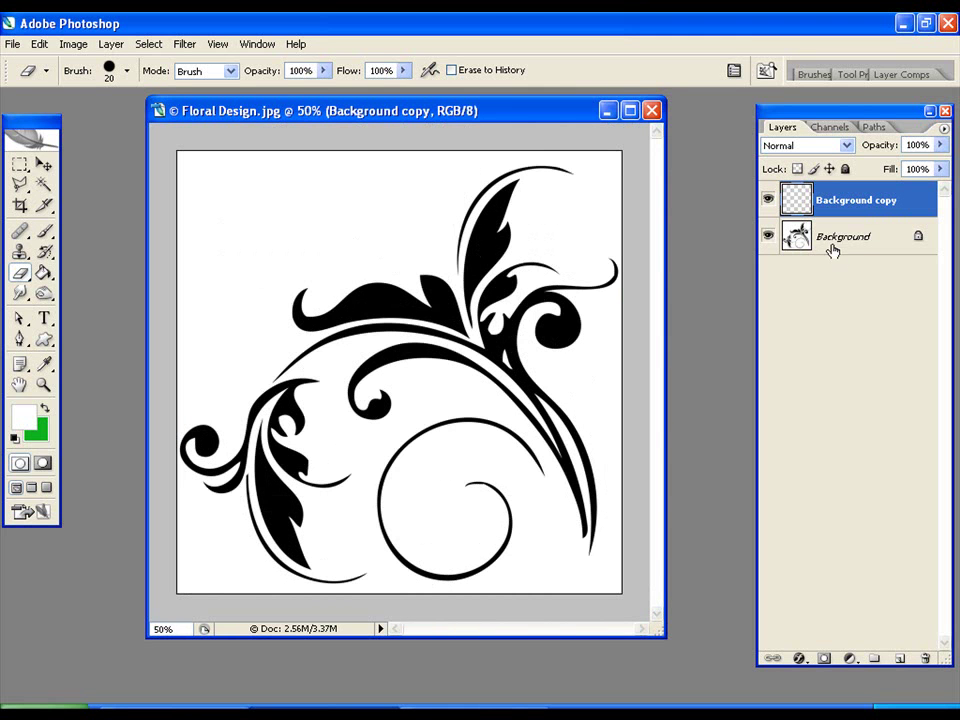
pyautogui.click(835, 242)
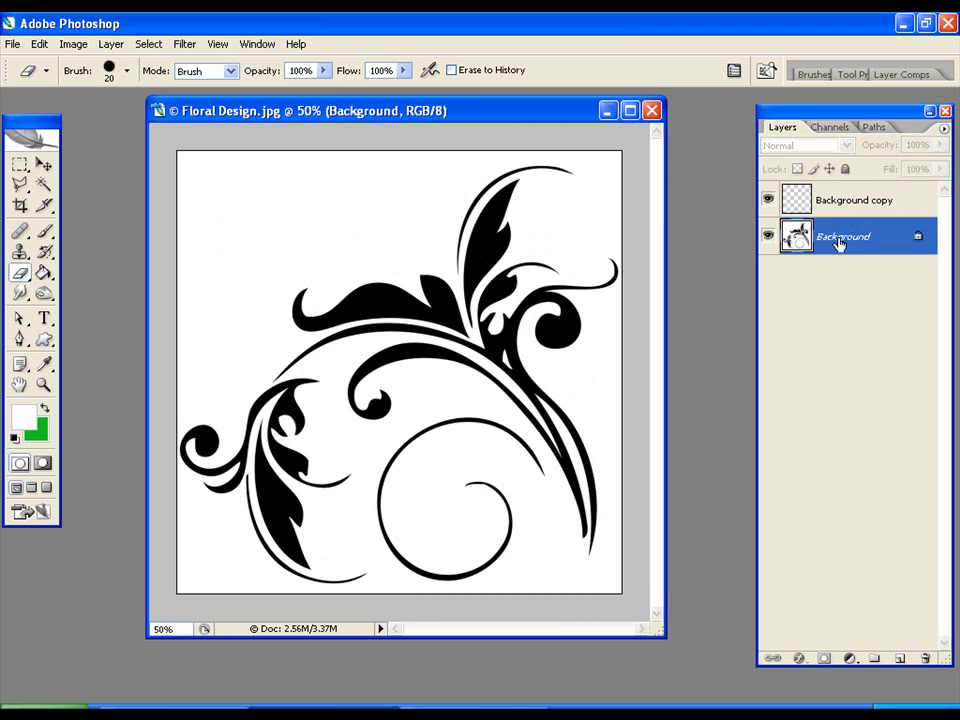
pyautogui.moveTo(835, 242); pyautogui.dragTo(898, 658)
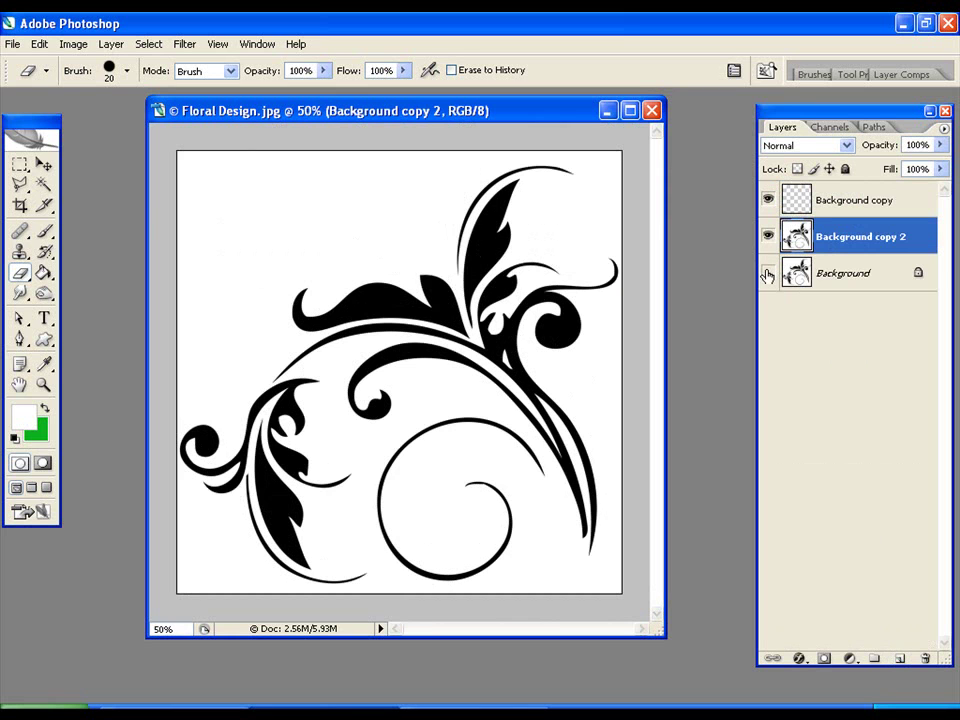
# - Remove the white background from the copy with the Magic Wand and deselect
pyautogui.click(43, 184)
pyautogui.click(262, 213)
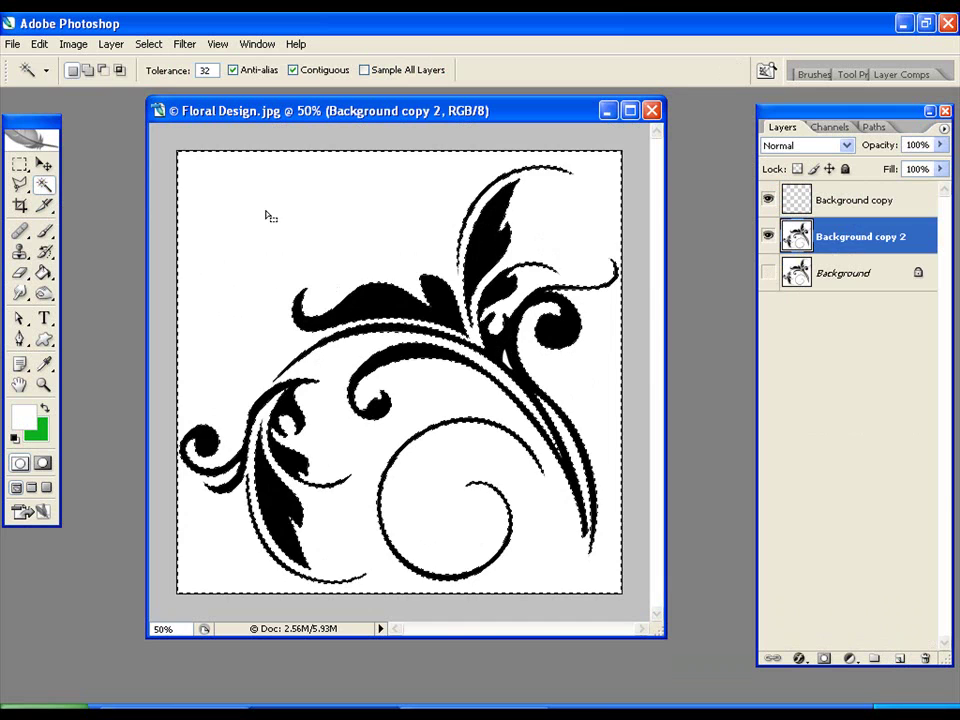
pyautogui.press('Delete')
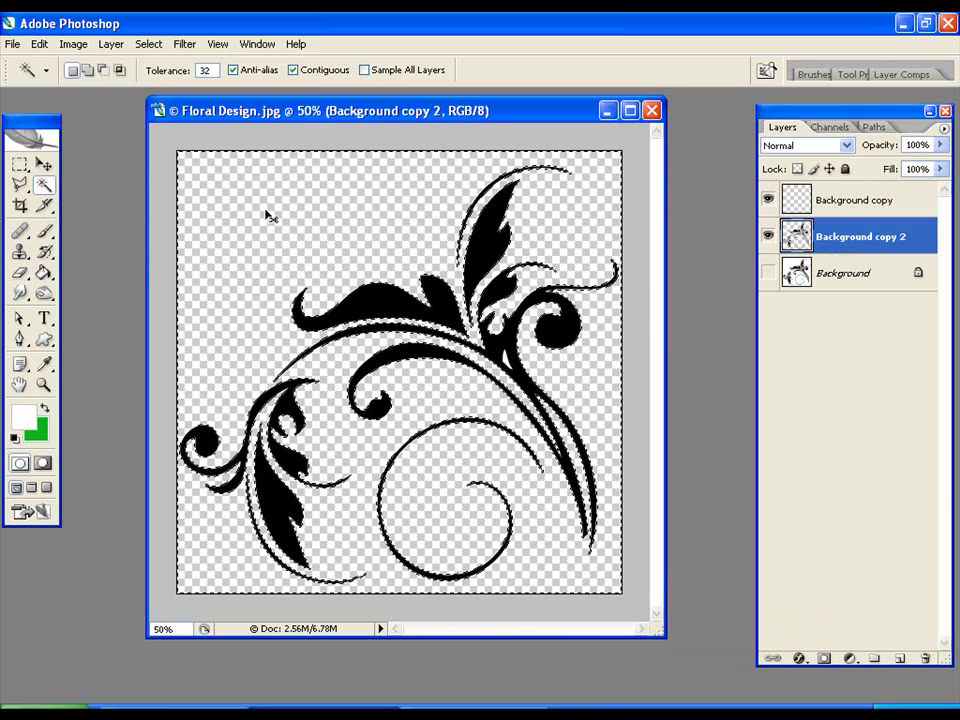
pyautogui.hotkey('ctrl', 'd')
# - Delete everything except one curled leaf by inverting its selection, then deselect
pyautogui.hotkey('ctrl', '+')
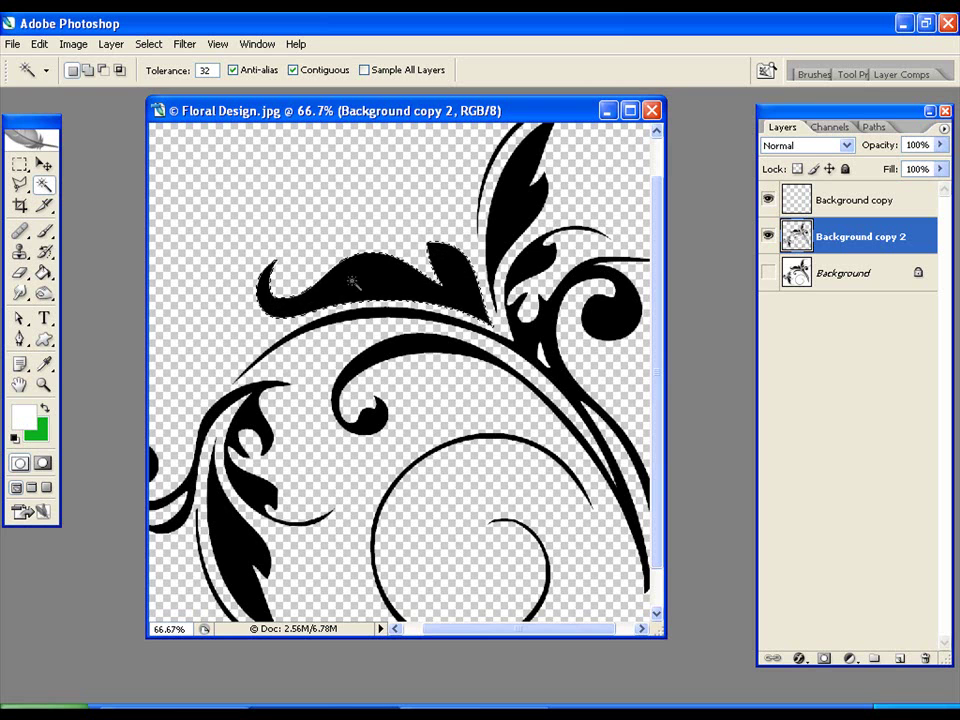
pyautogui.hotkey('ctrl', 'shift', 'i')
pyautogui.press('Delete')
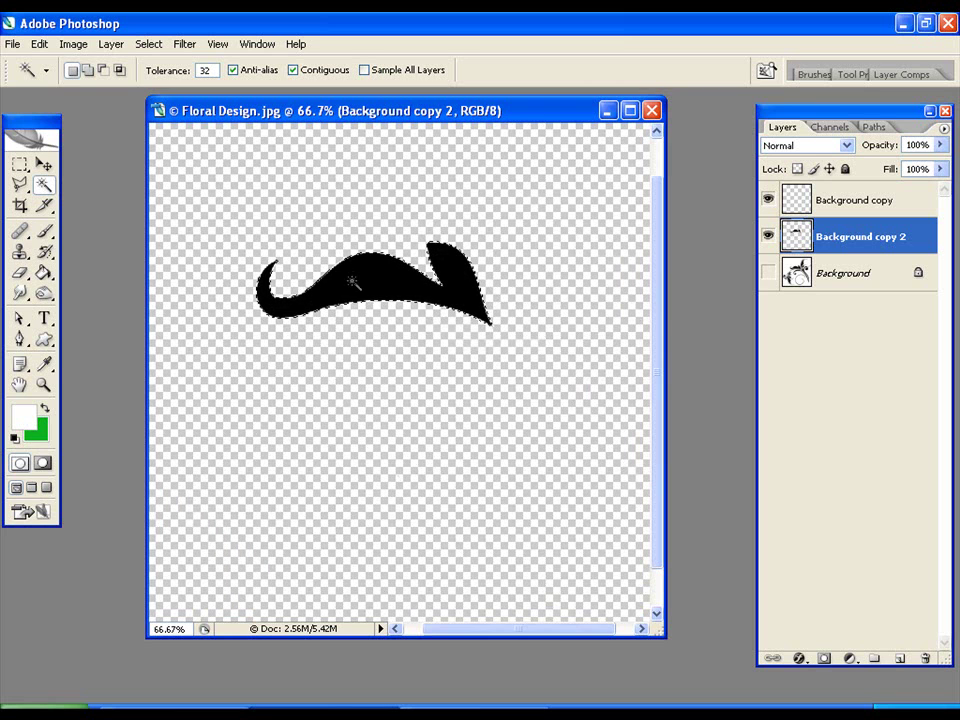
pyautogui.hotkey('ctrl', 'd')
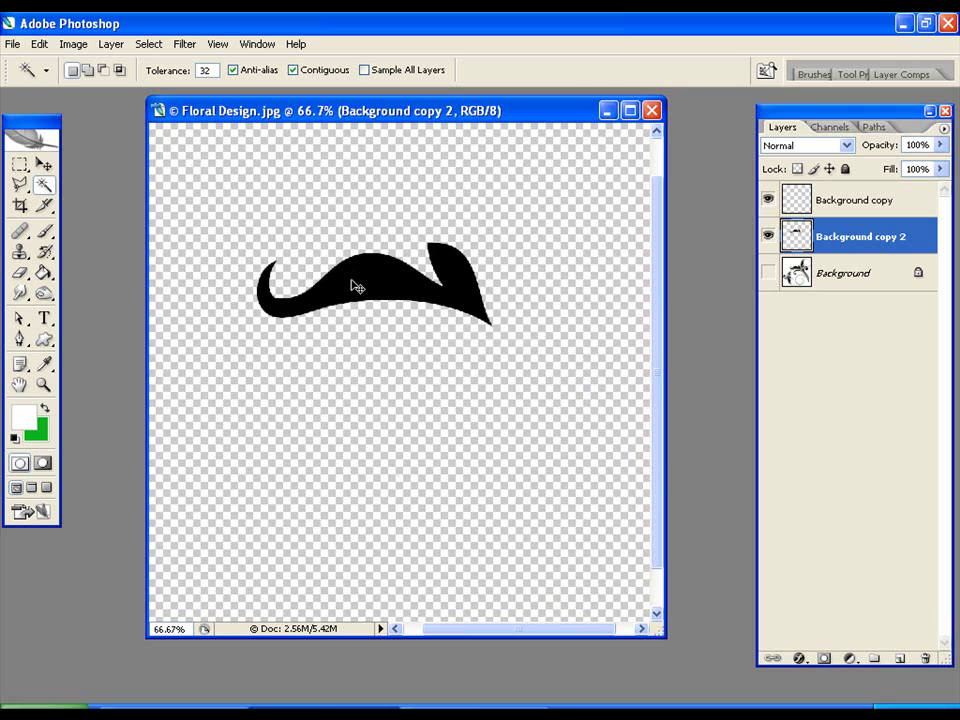
pyautogui.hotkey('ctrl', '-')
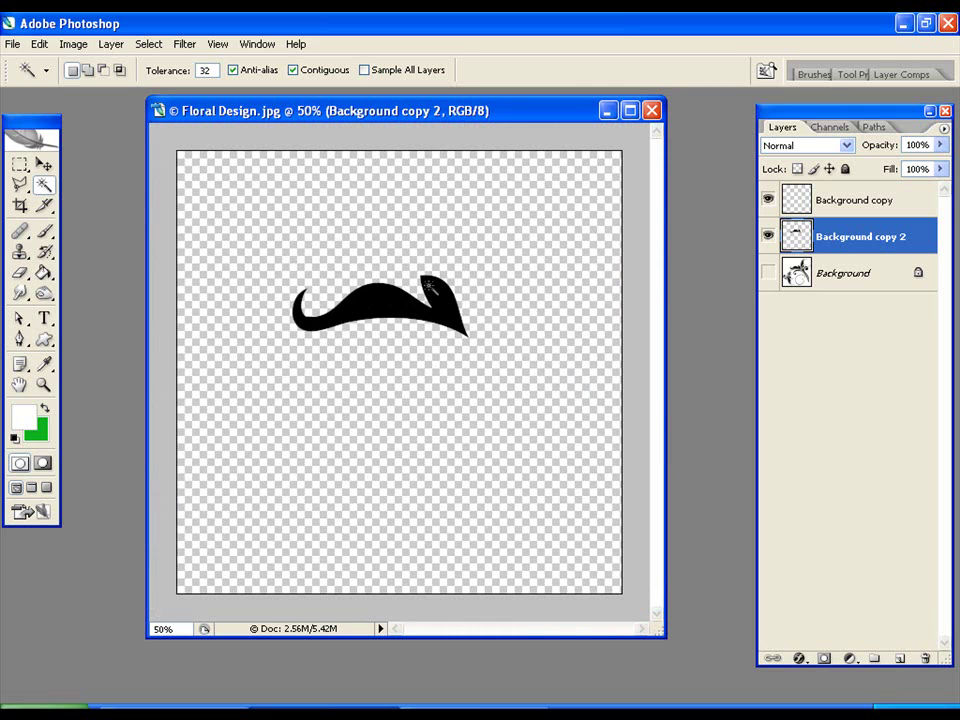
# - Save the leaf artwork as leaf1 in PNG format, accepting the default PNG Options
pyautogui.click(12, 44)
pyautogui.click(59, 245)
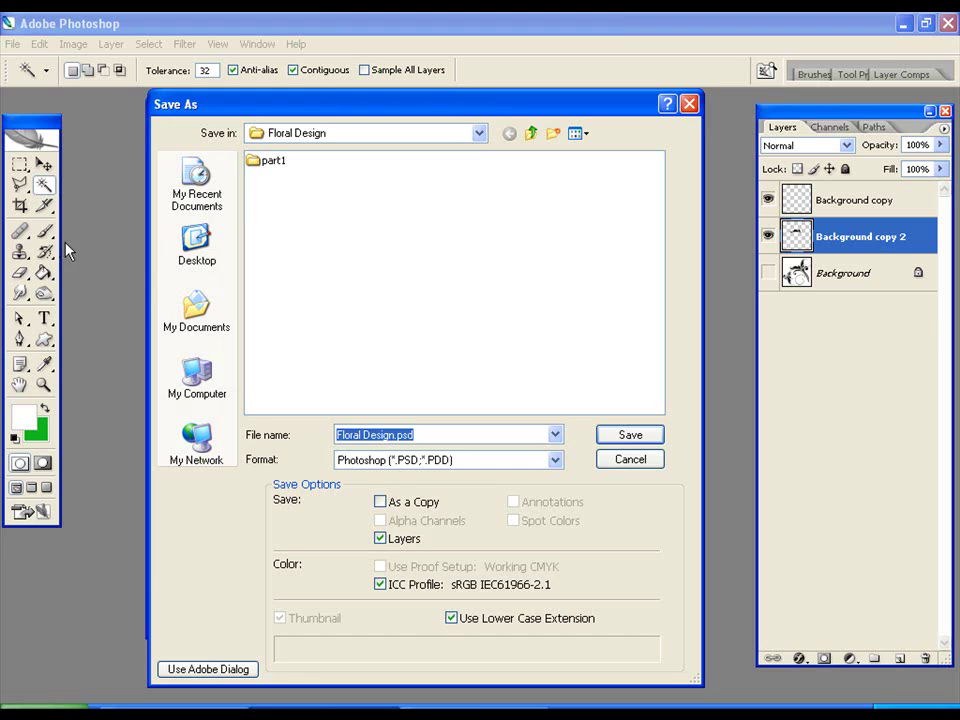
pyautogui.write('leaf1')
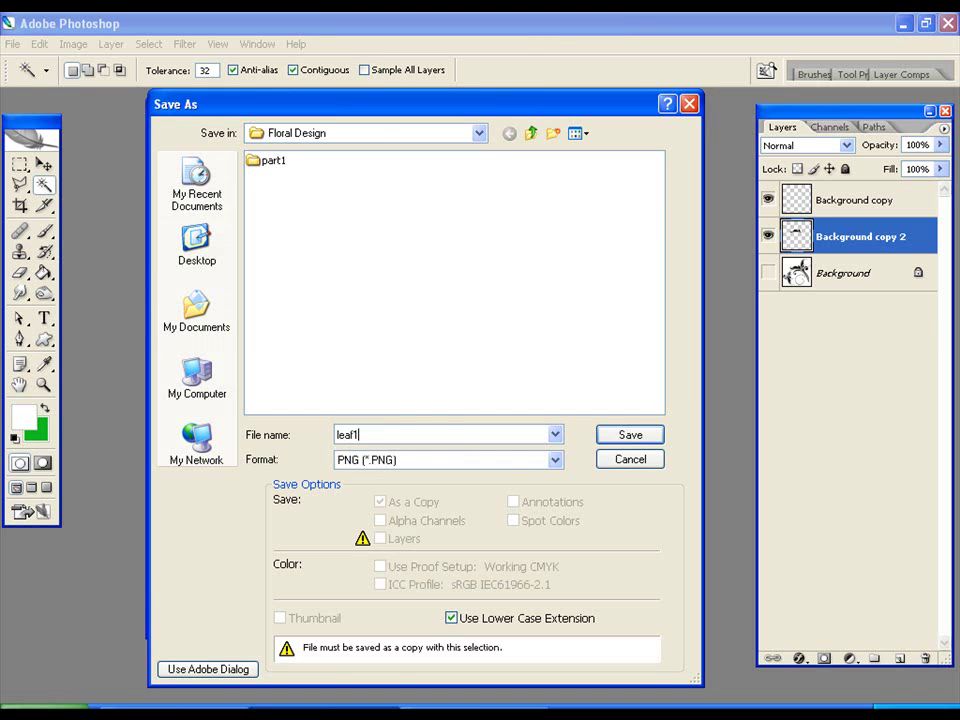
pyautogui.click(612, 437)
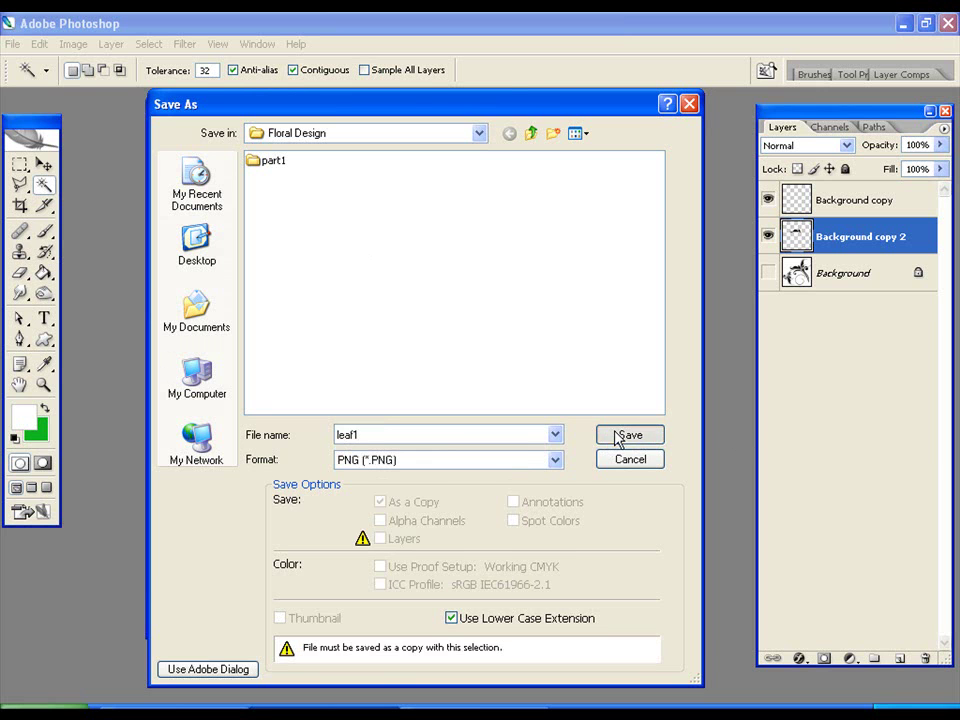
pyautogui.click(536, 354)
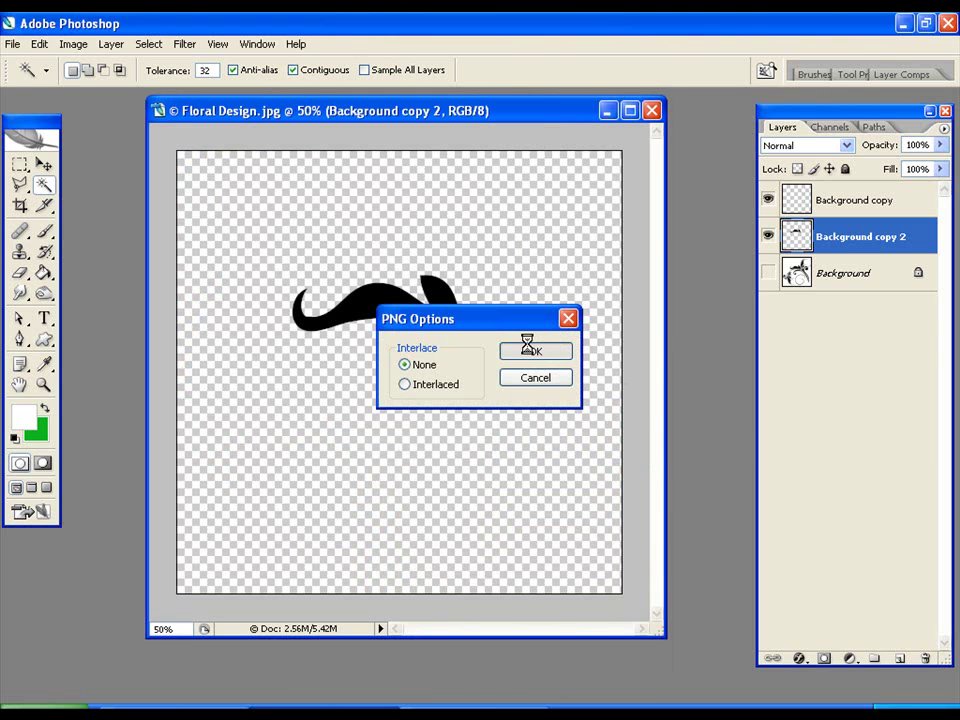
# - Import leaf1.png into the After Effects project and add it to Comp 1
pyautogui.click(505, 708)
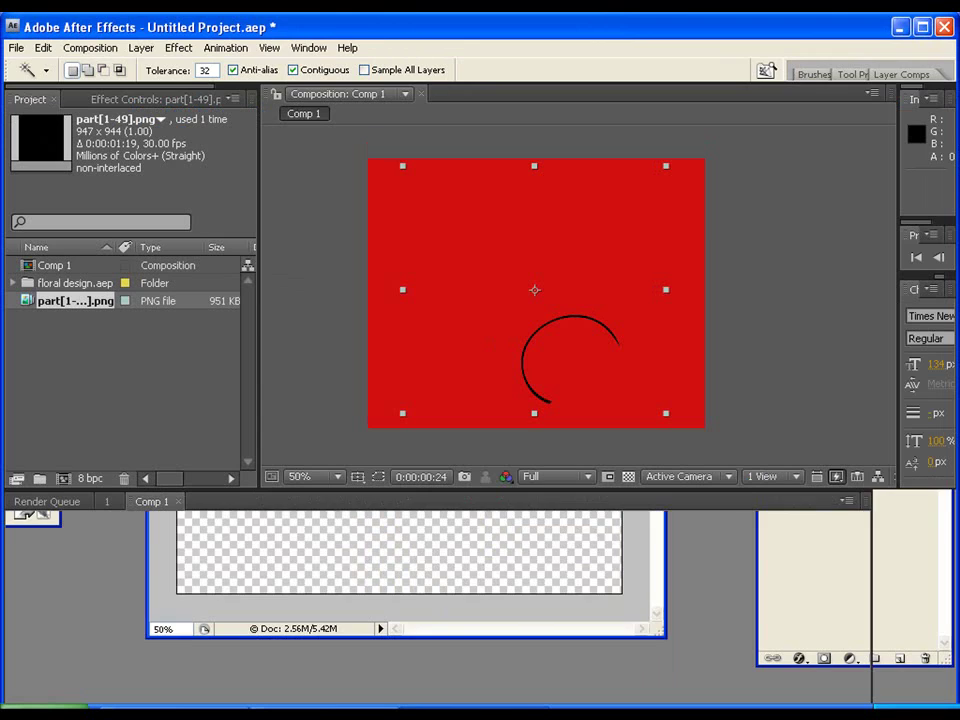
pyautogui.hotkey('ctrl', 'i')
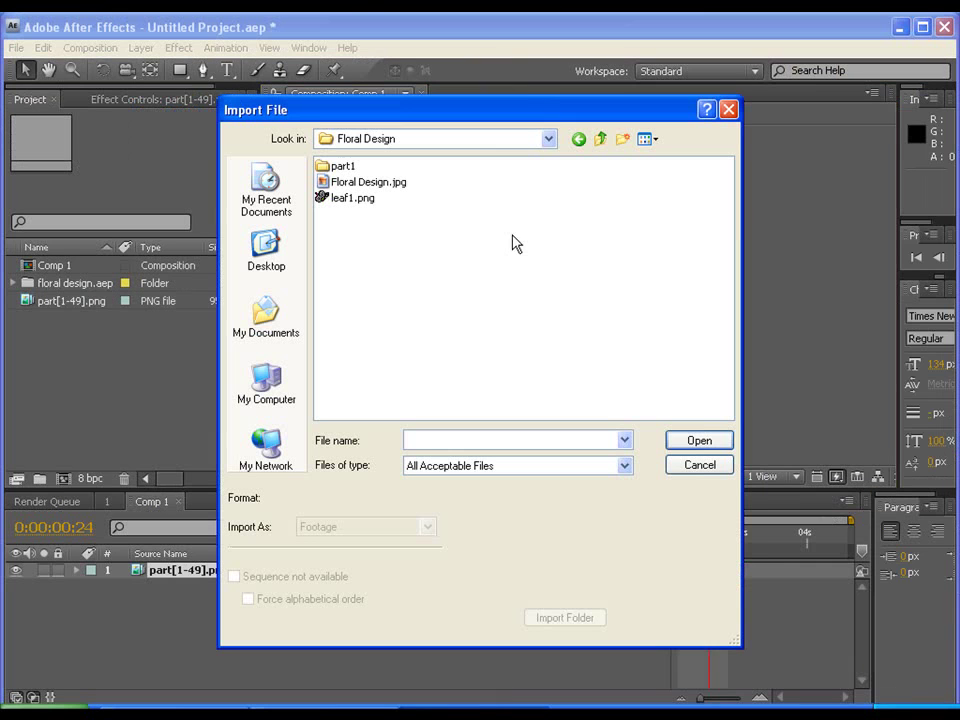
pyautogui.doubleClick(360, 198)
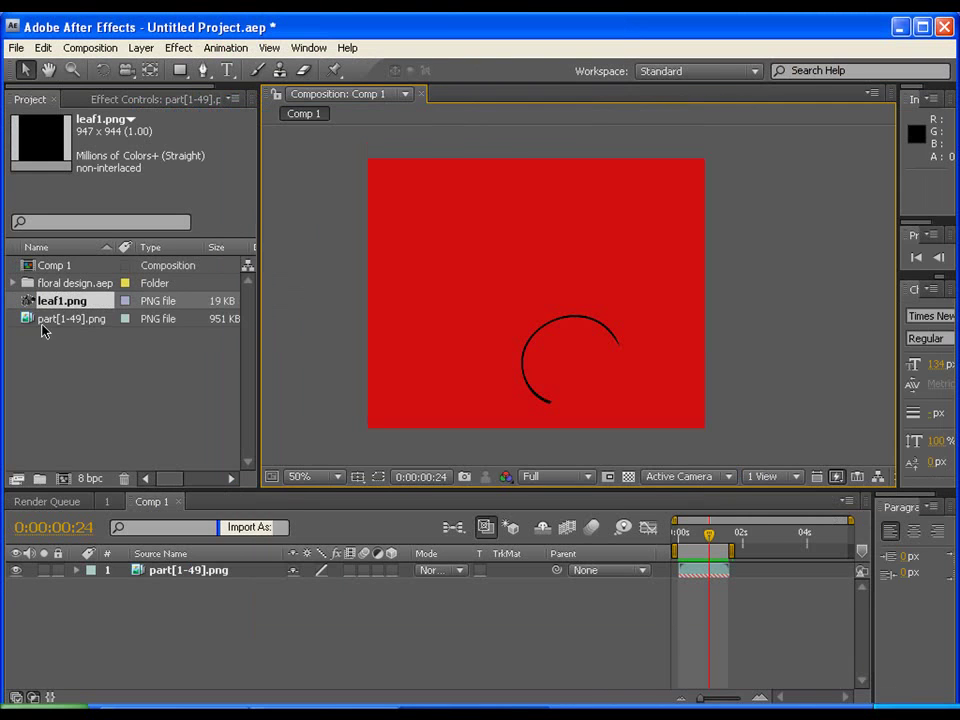
pyautogui.moveTo(58, 303); pyautogui.dragTo(540, 310)
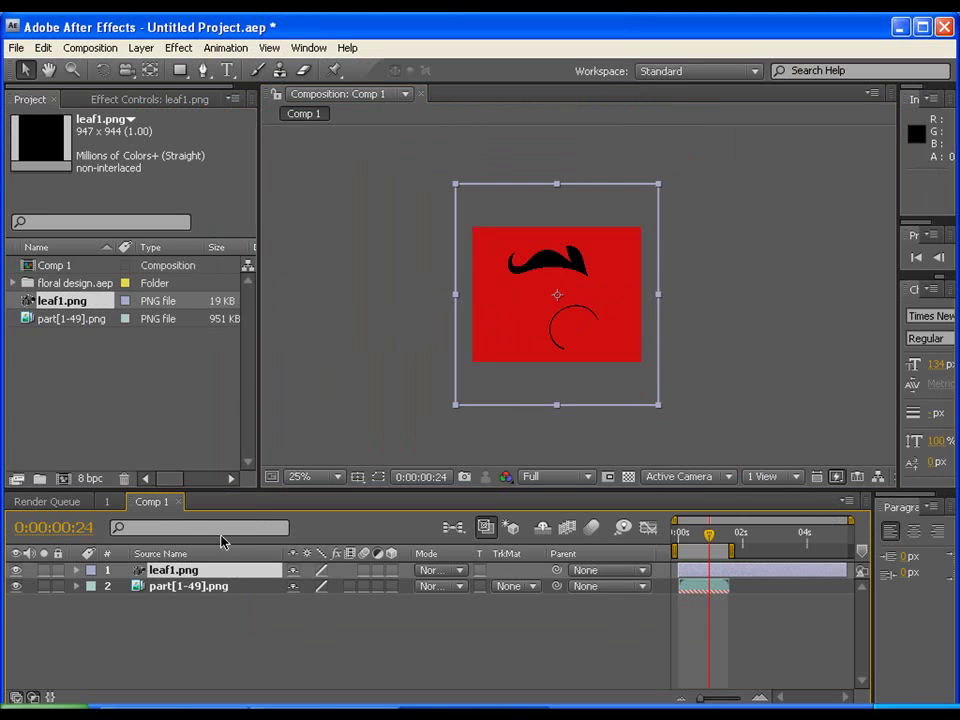
# - Scale the leaf layer down to 37% and move it to sit atop the curve
pyautogui.press('s')
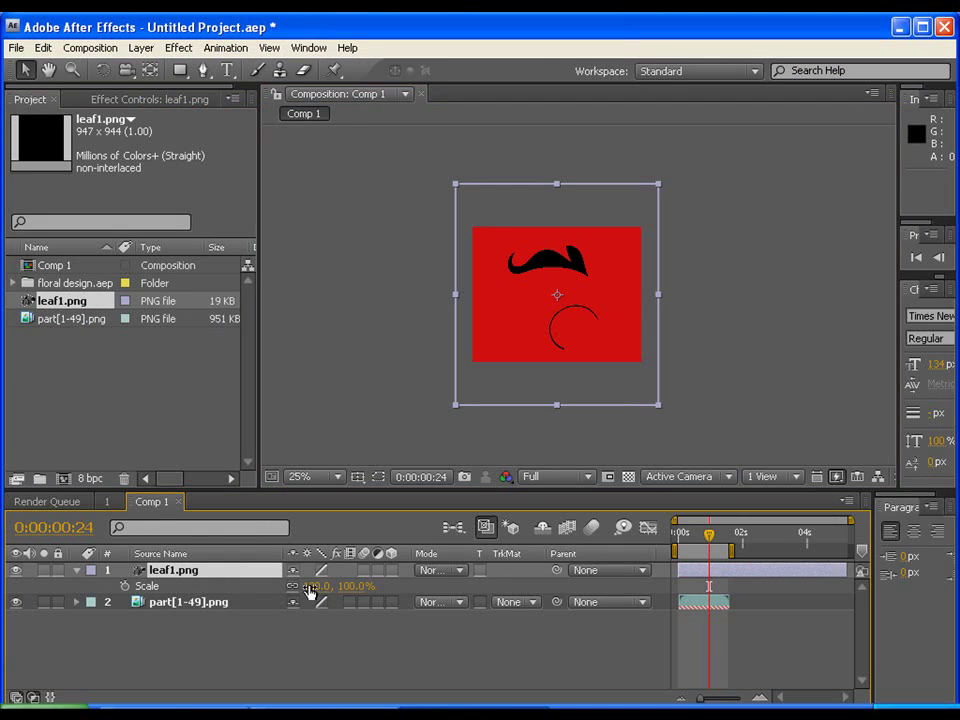
pyautogui.moveTo(316, 586); pyautogui.dragTo(261, 588)
pyautogui.press('/')
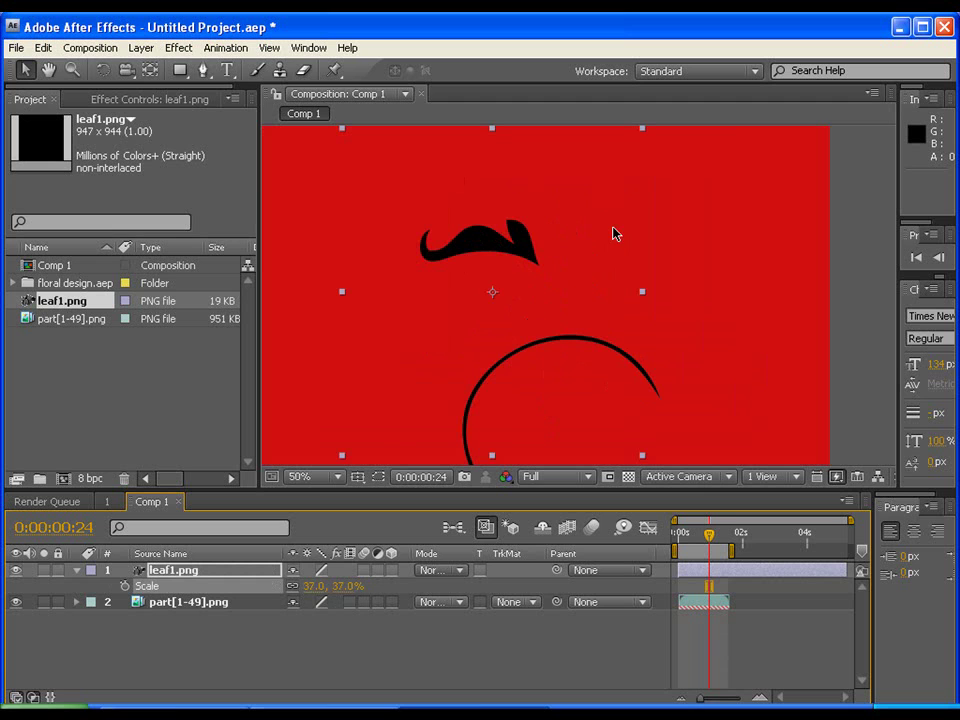
pyautogui.moveTo(522, 248); pyautogui.dragTo(583, 317)
pyautogui.press('space')
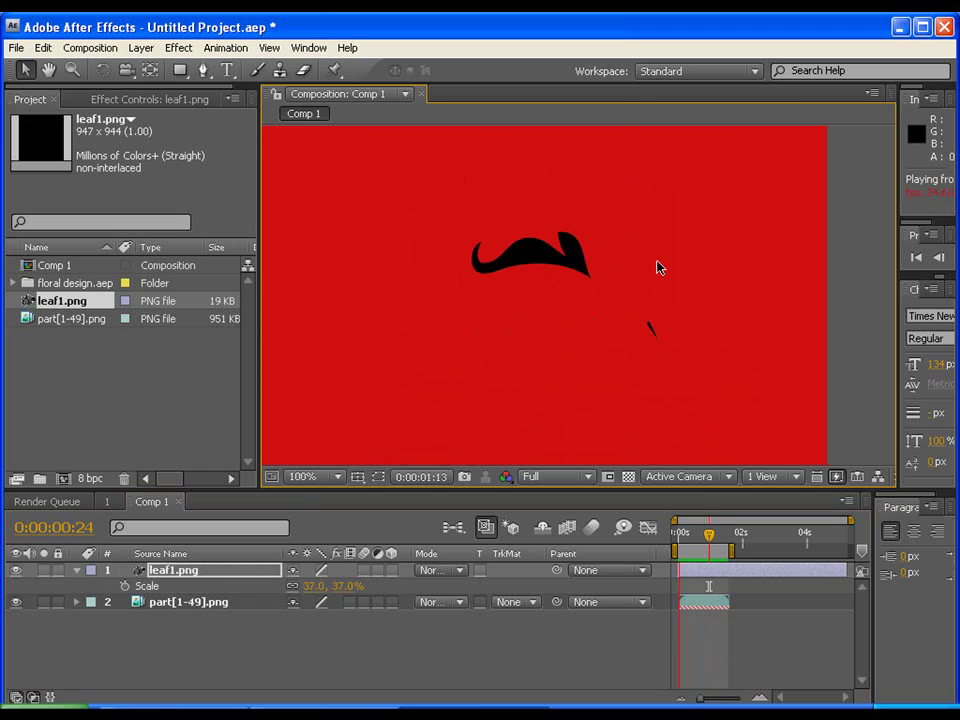
pyautogui.moveTo(713, 535); pyautogui.dragTo(688, 541)
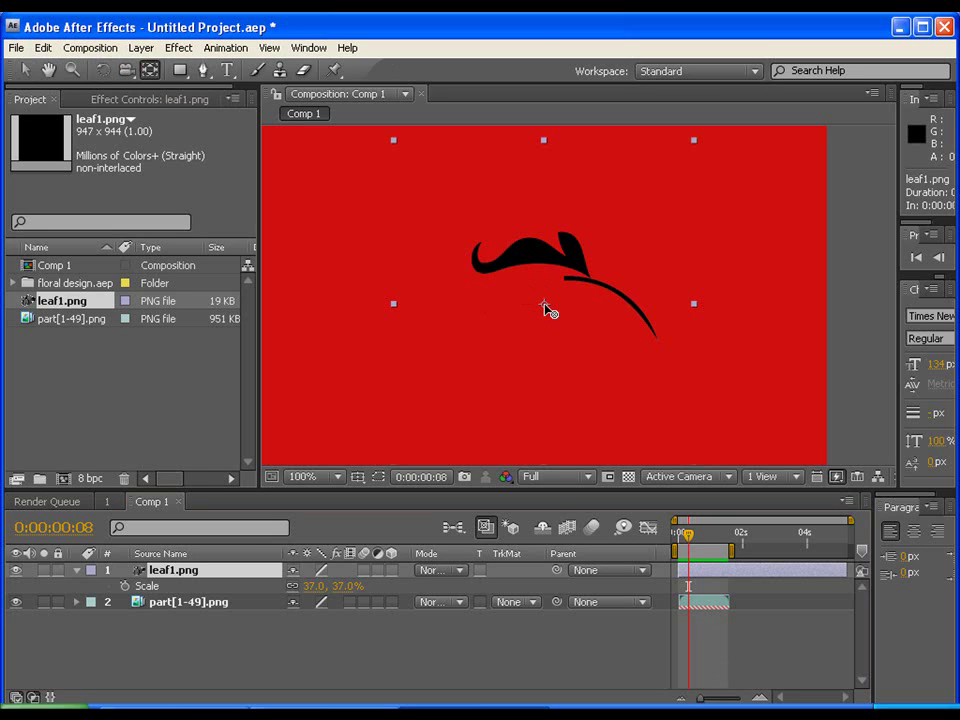
# - Drag the leaf's anchor point to its stem tip and test-scale around it
pyautogui.moveTo(545, 305); pyautogui.dragTo(587, 276)
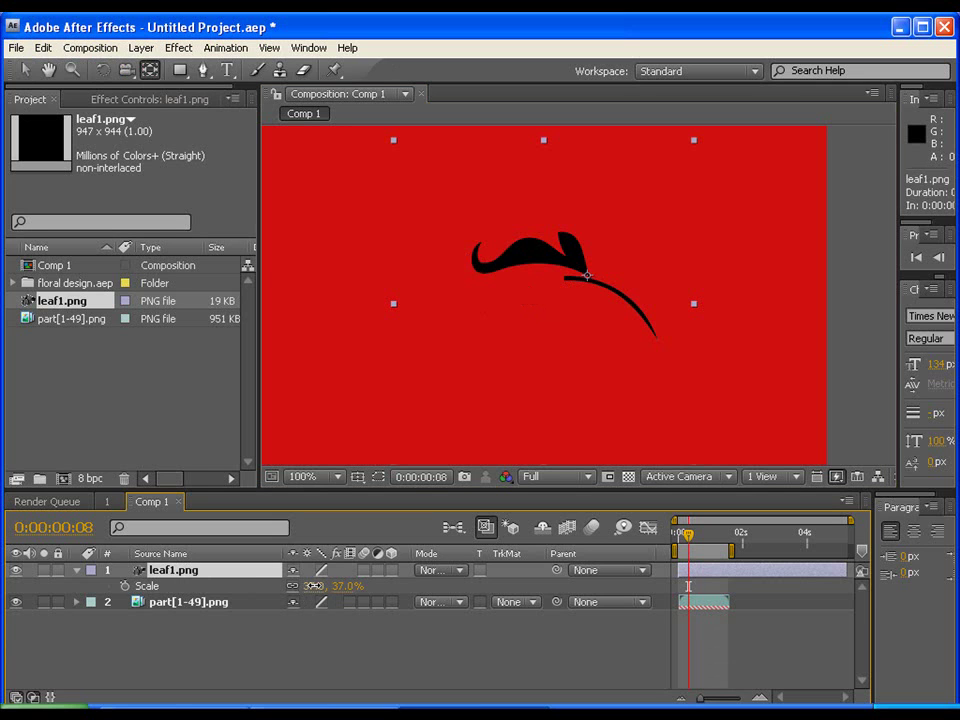
pyautogui.moveTo(314, 586)
pyautogui.mouseDown()
pyautogui.moveTo(290, 586)
pyautogui.moveTo(318, 586)
pyautogui.moveTo(315, 596)
pyautogui.moveTo(306, 590)
pyautogui.mouseUp()
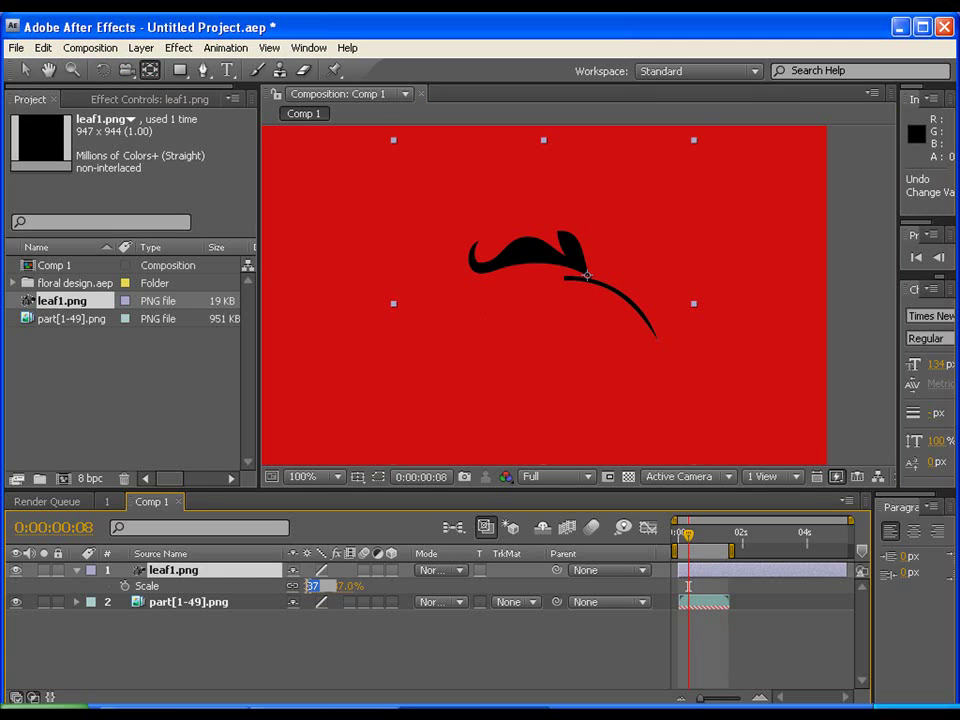
# - Enable the leaf's Scale stopwatch and key it at 38%, then at 48%
pyautogui.click(314, 586)
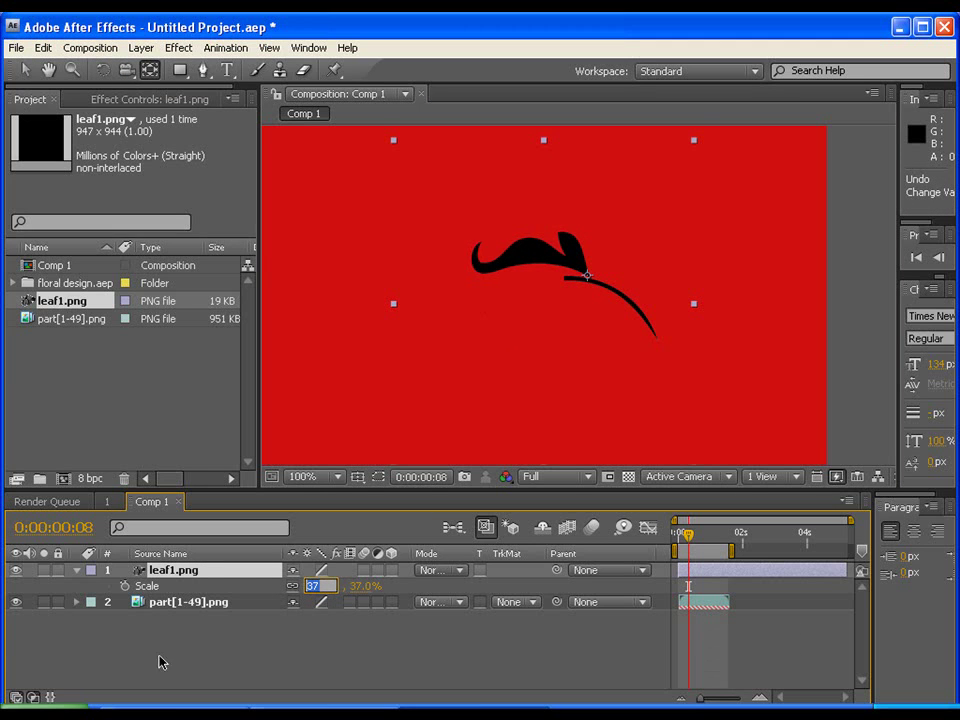
pyautogui.click(124, 586)
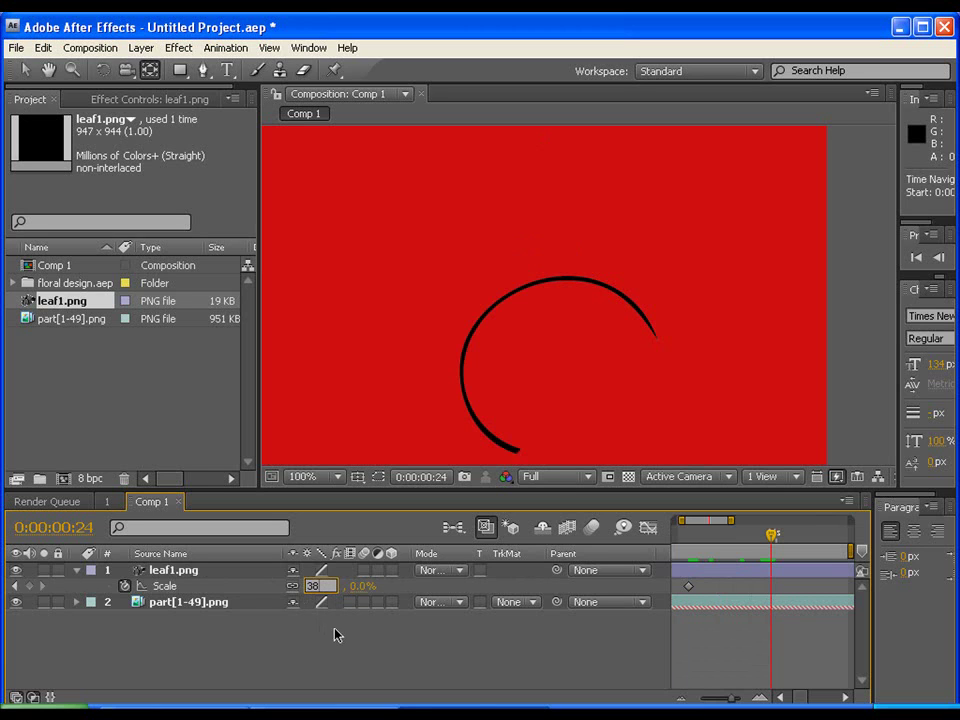
pyautogui.press('Return')
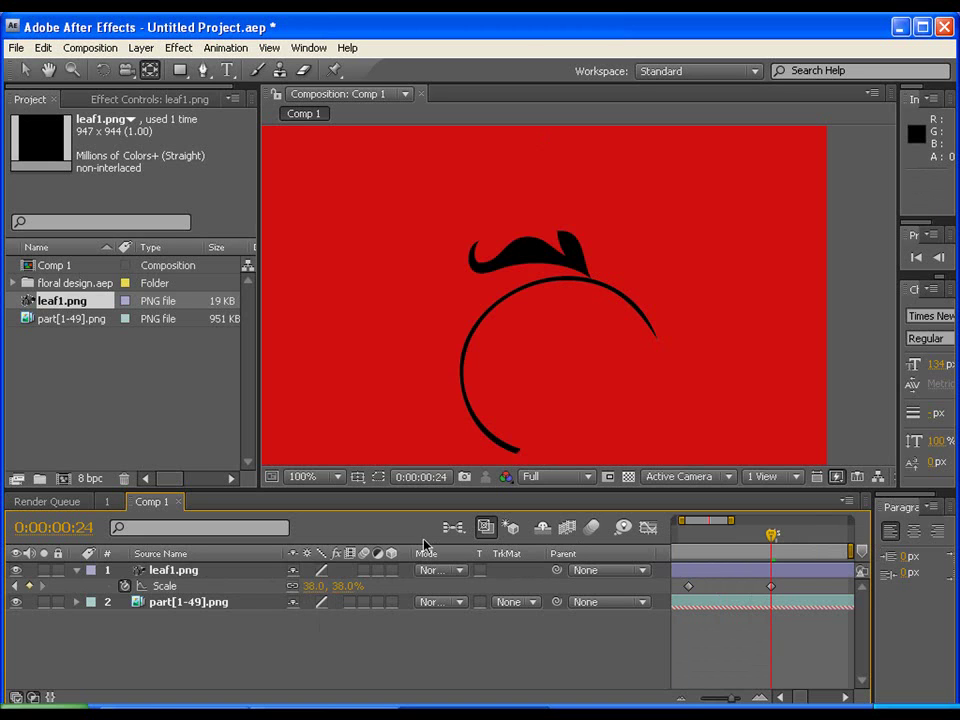
pyautogui.click(316, 587)
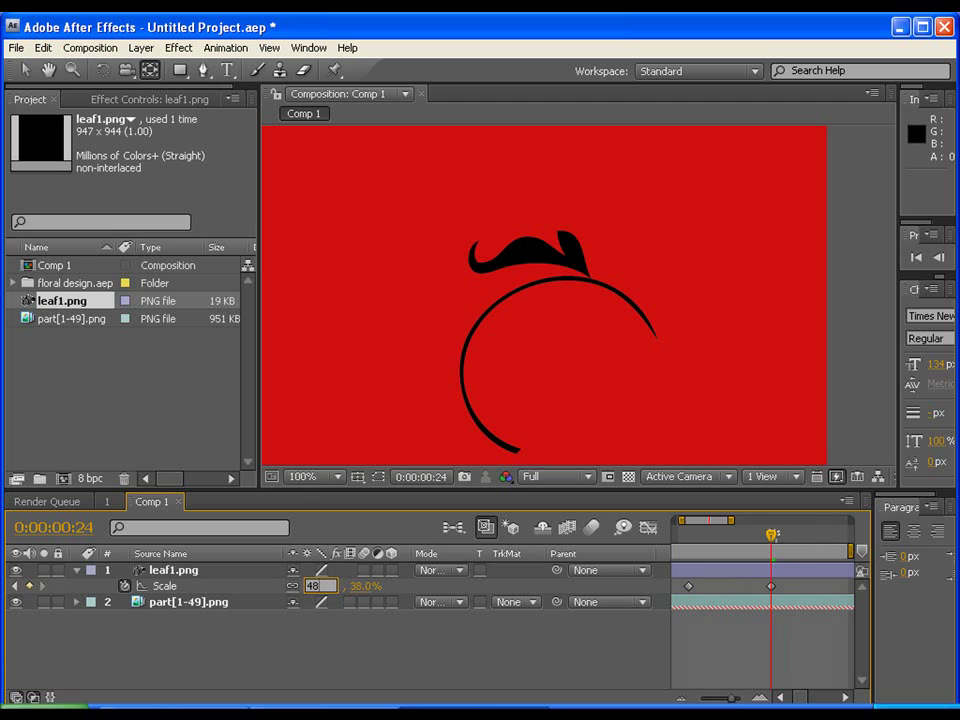
pyautogui.press('Return')
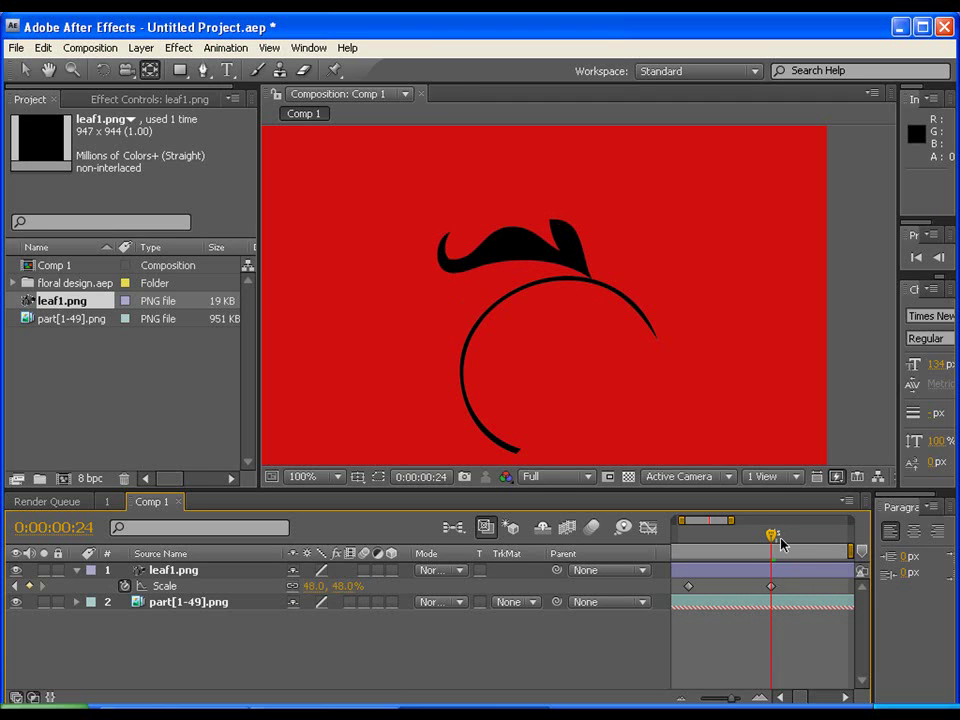
# - Key the leaf back to 38% scale at 0:00:01:07 and RAM-preview the growth
pyautogui.click(813, 537)
pyautogui.moveTo(816, 537)
pyautogui.mouseDown()
pyautogui.moveTo(824, 540)
pyautogui.moveTo(813, 537)
pyautogui.mouseUp()
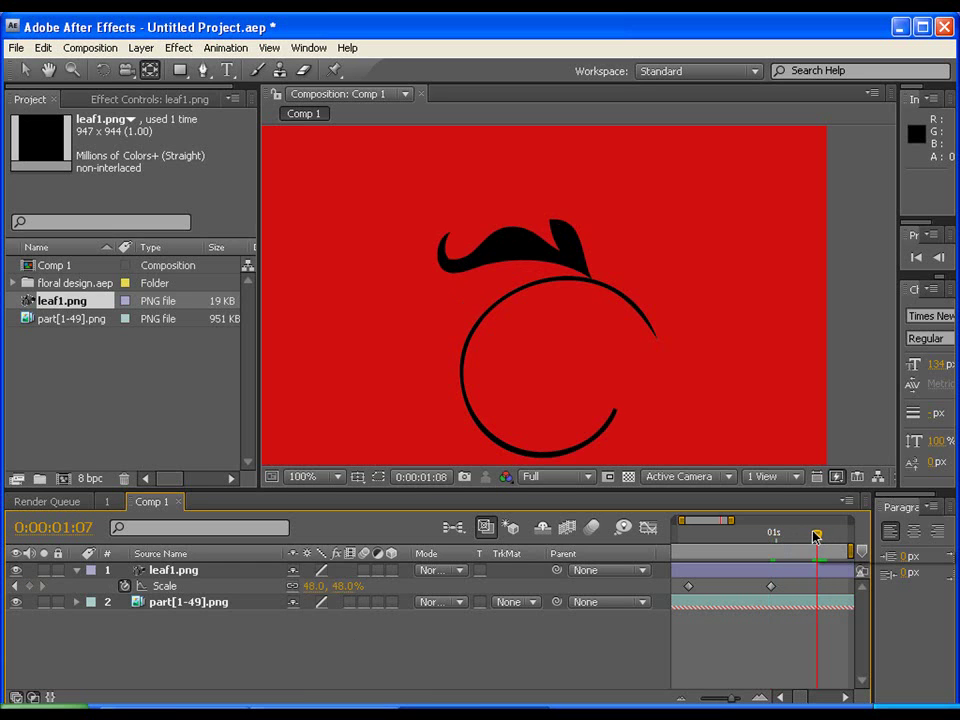
pyautogui.click(314, 586)
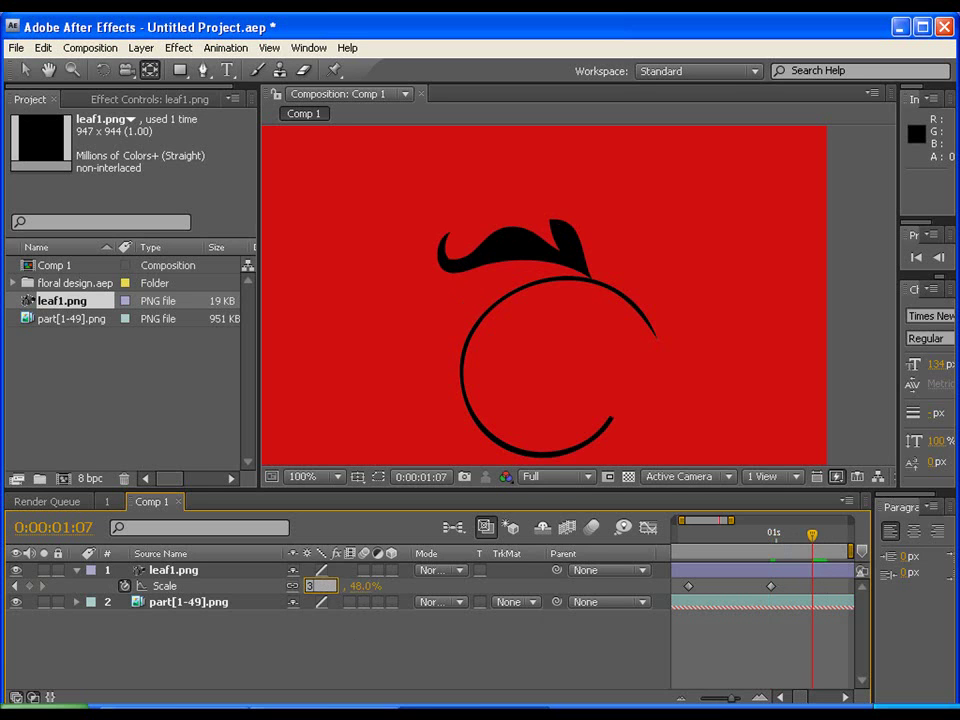
pyautogui.press('Return')
pyautogui.press('=')
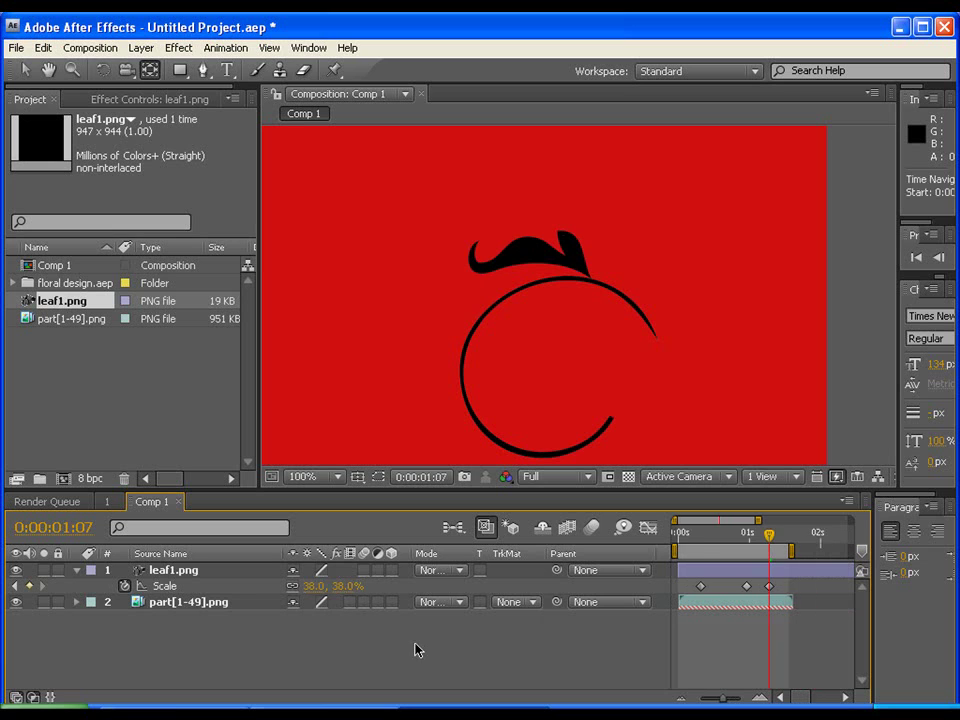
pyautogui.press('KP_0')
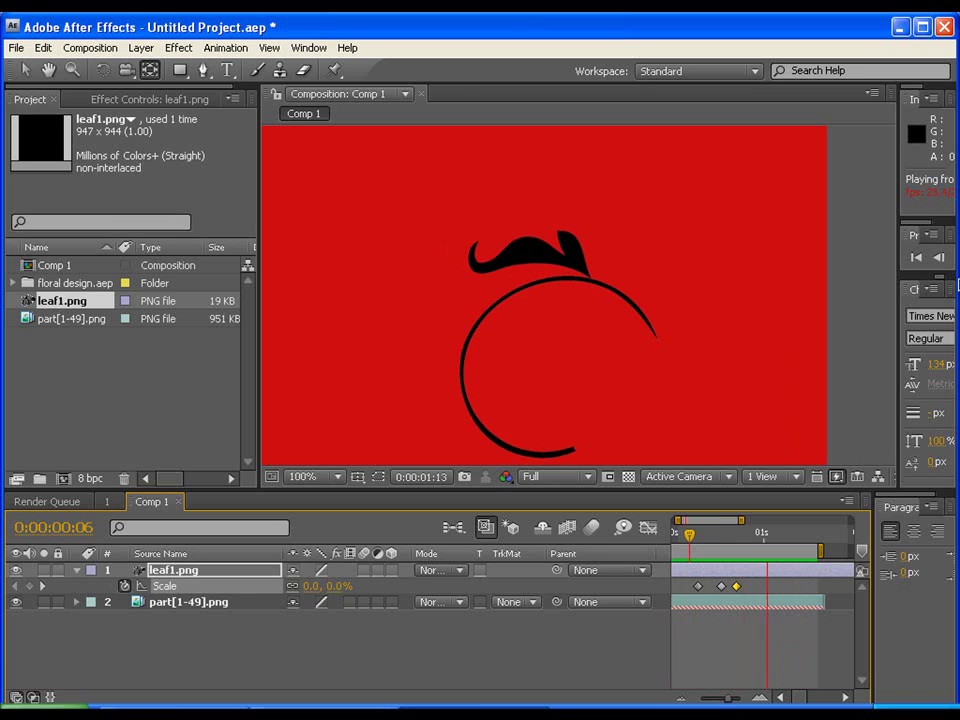
pyautogui.scroll(-2, 686, 350)
pyautogui.scroll(2, 686, 350)
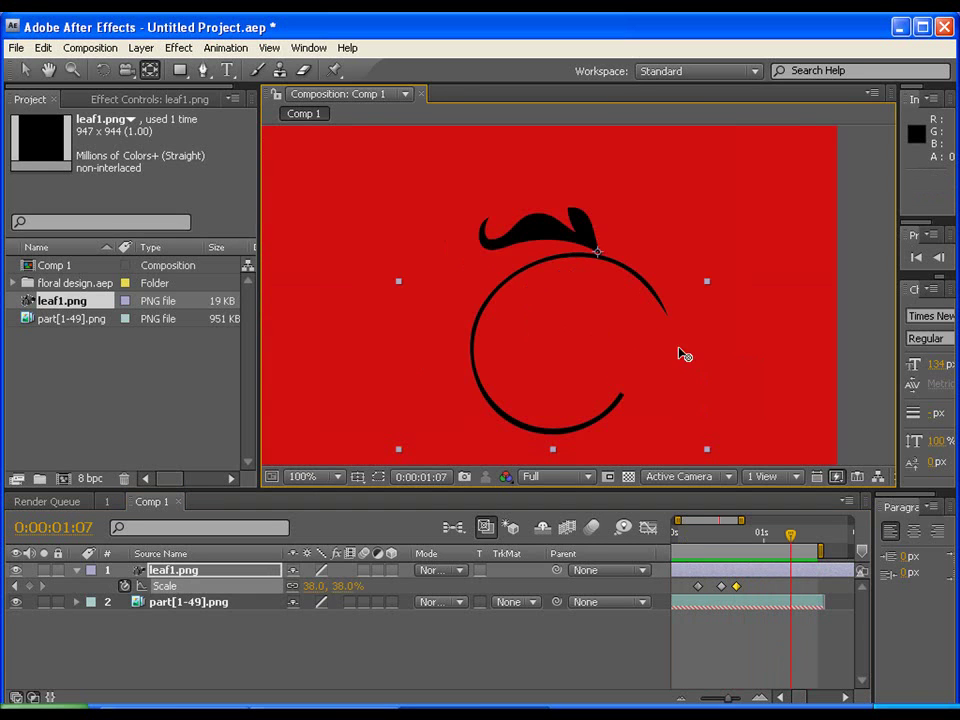
# - Apply the Invert effect to both part[1-49].png and leaf1.png layers
pyautogui.click(196, 603)
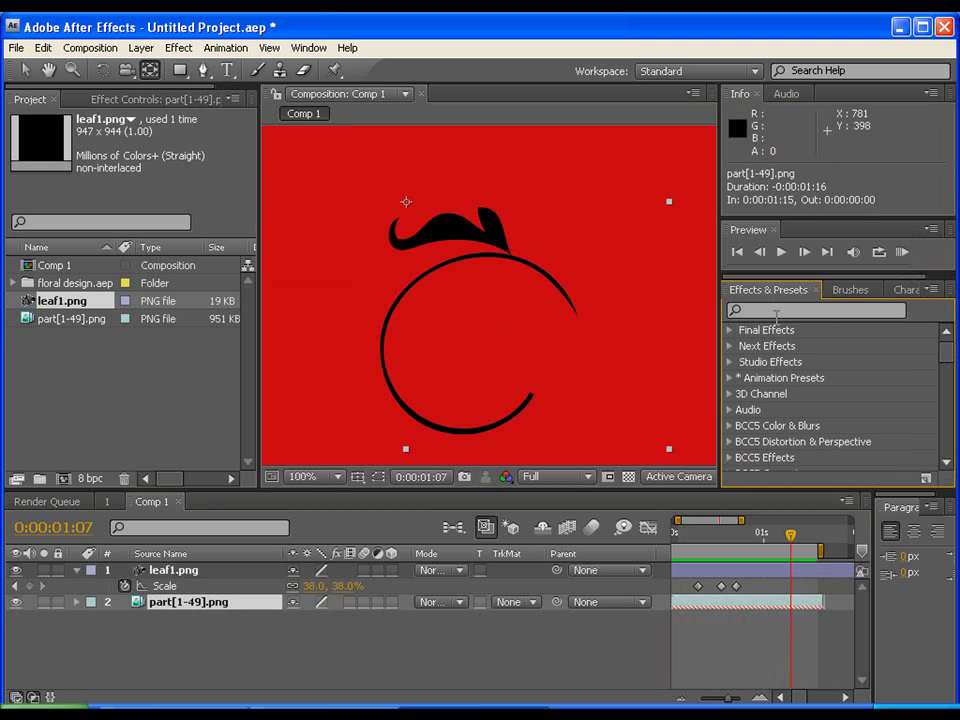
pyautogui.click(776, 313)
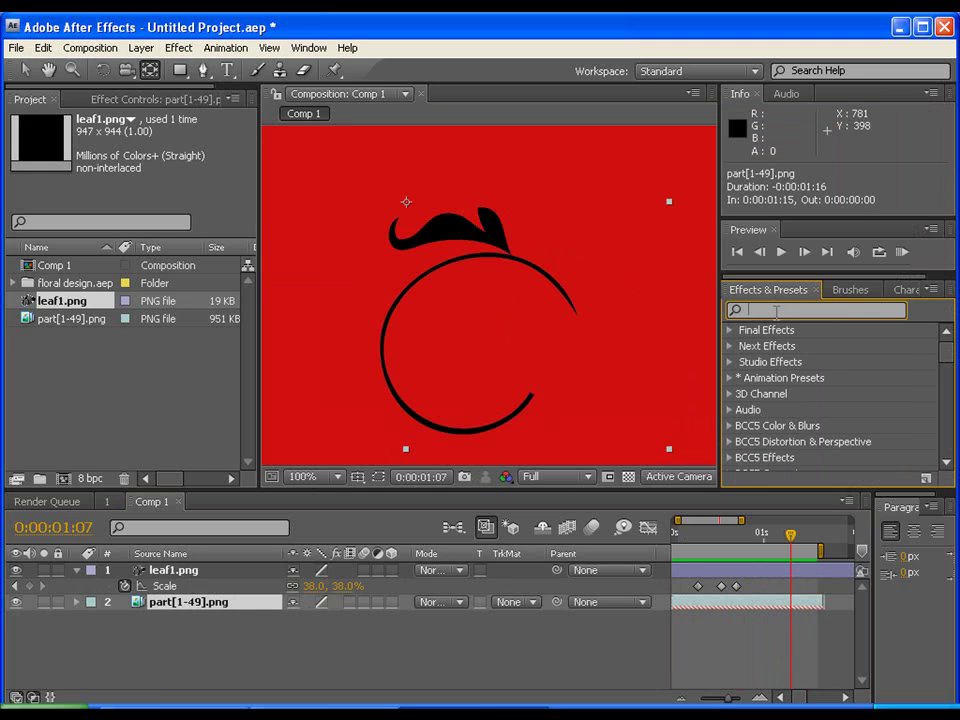
pyautogui.write('inv')
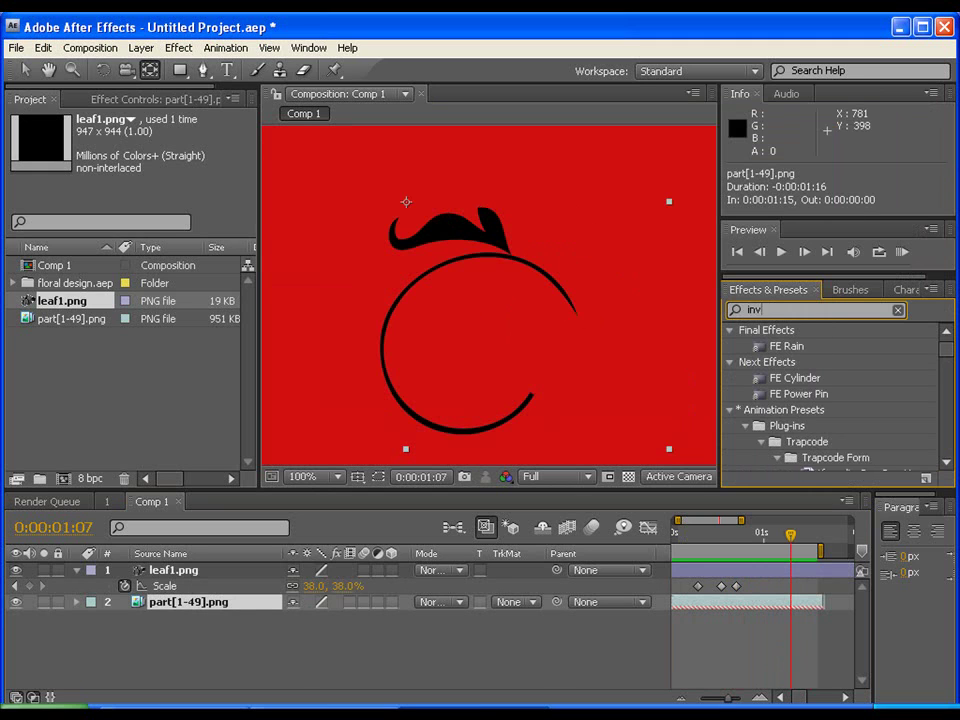
pyautogui.write('ert')
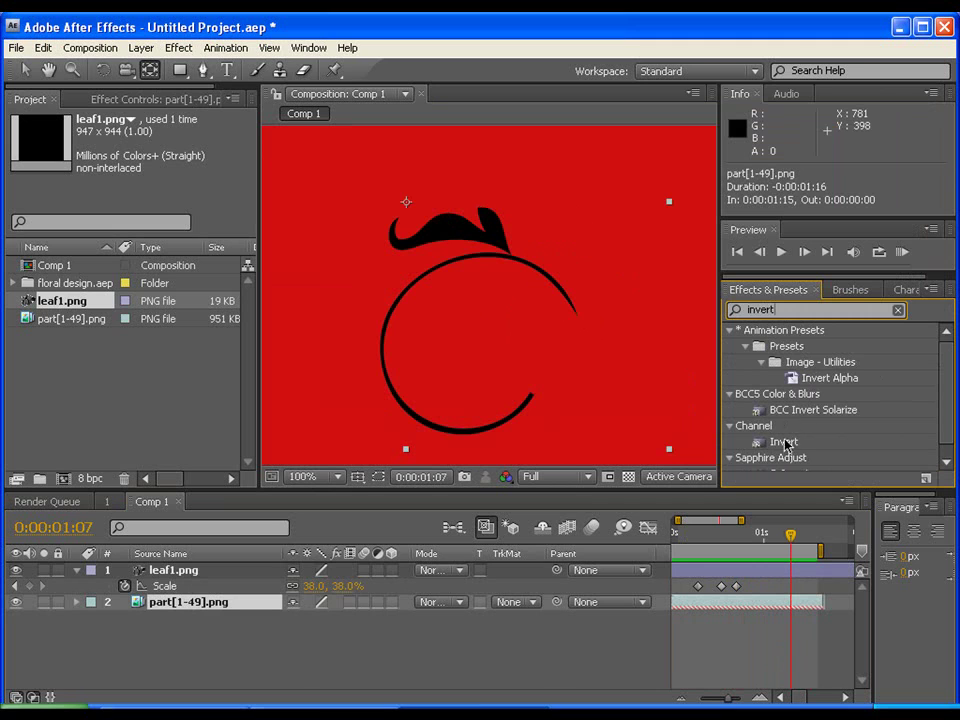
pyautogui.moveTo(785, 452); pyautogui.dragTo(253, 608)
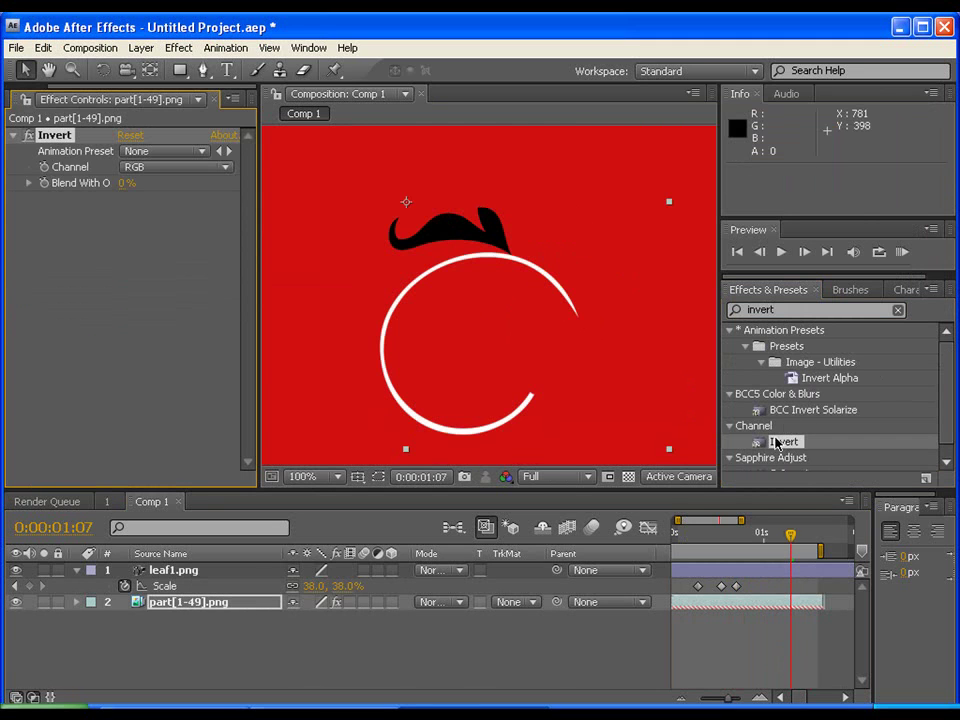
pyautogui.moveTo(785, 446); pyautogui.dragTo(232, 585)
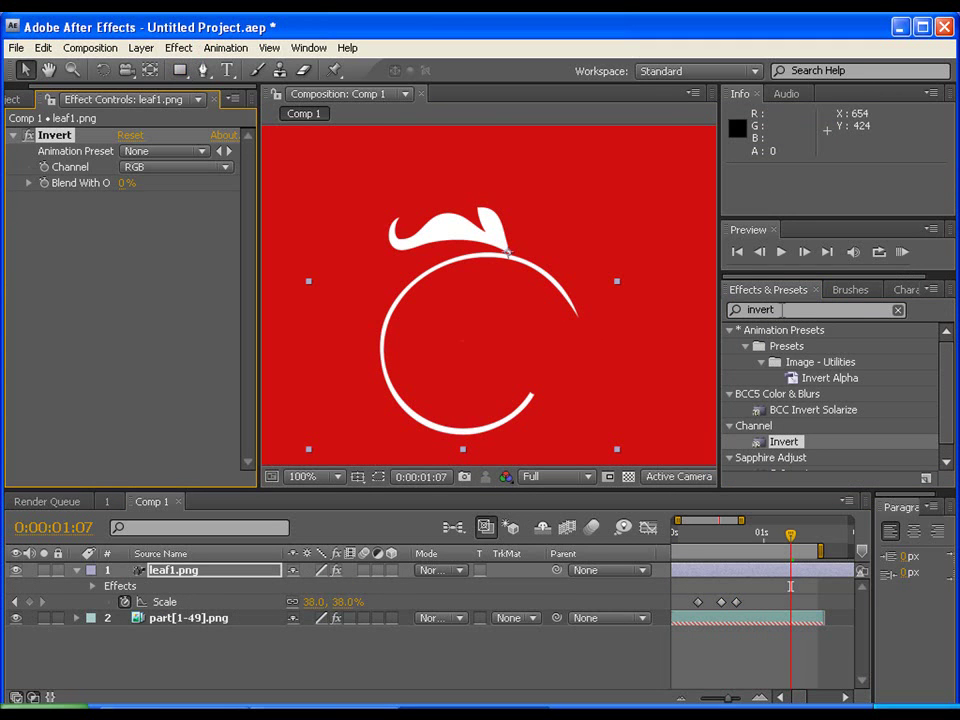
# - Add a Tint mapping white to FFE221 on part[1-49].png, and paste it onto leaf1.png
pyautogui.click(757, 309)
pyautogui.write('t')
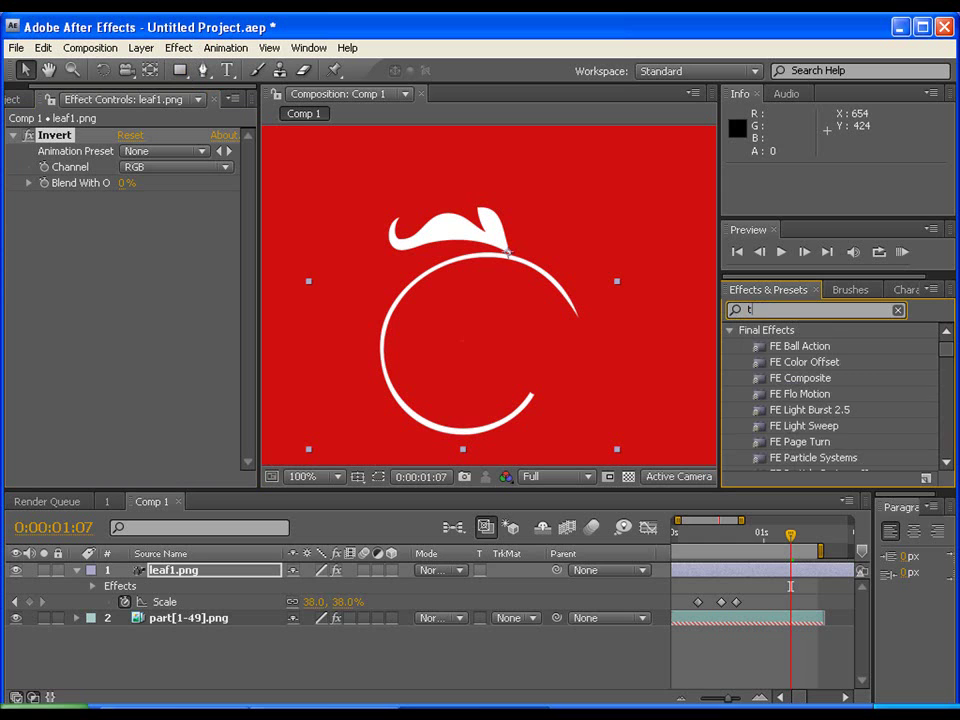
pyautogui.write('int')
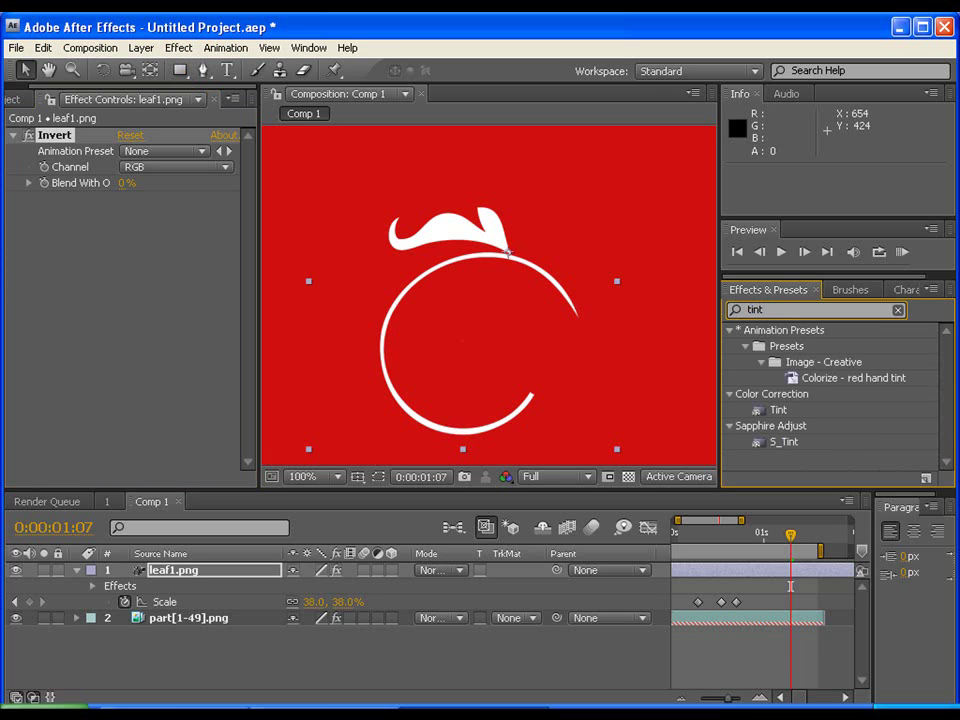
pyautogui.moveTo(835, 418); pyautogui.dragTo(182, 118)
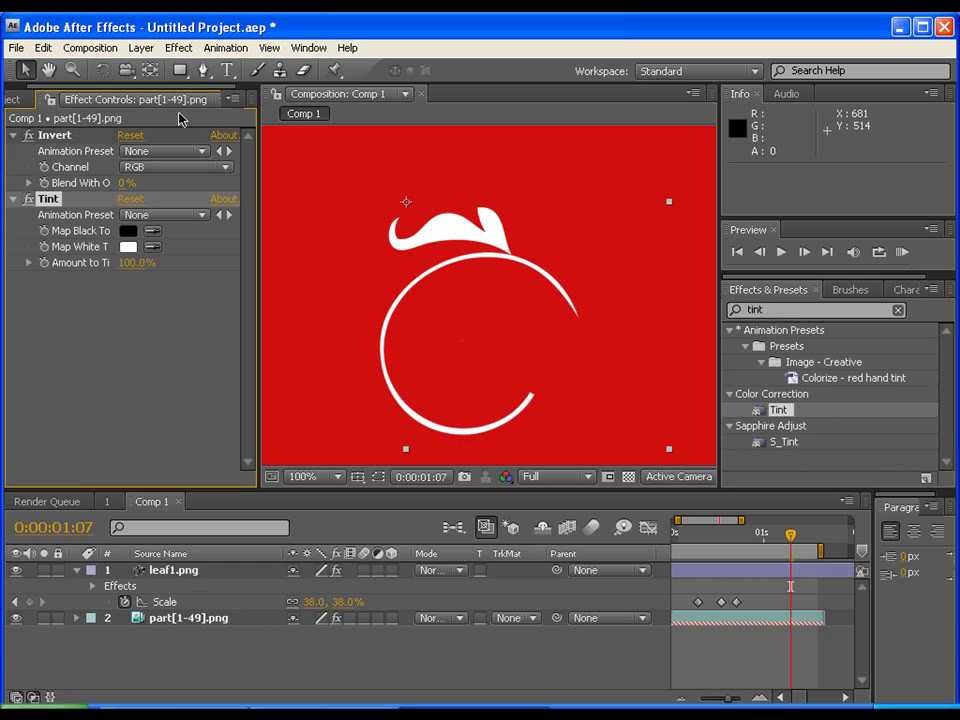
pyautogui.click(136, 247)
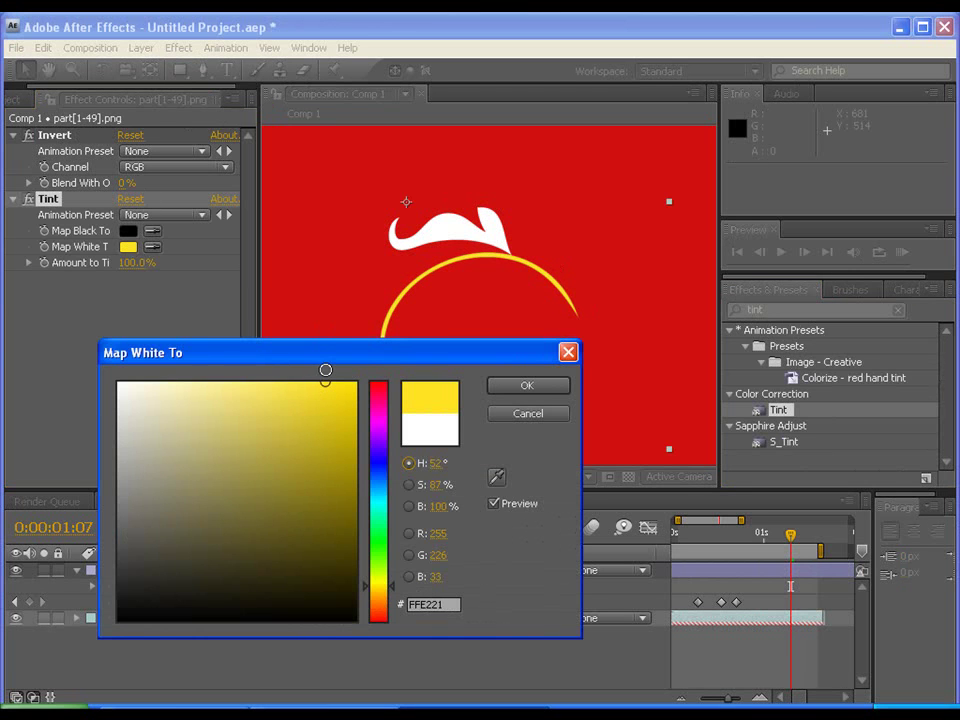
pyautogui.click(499, 387)
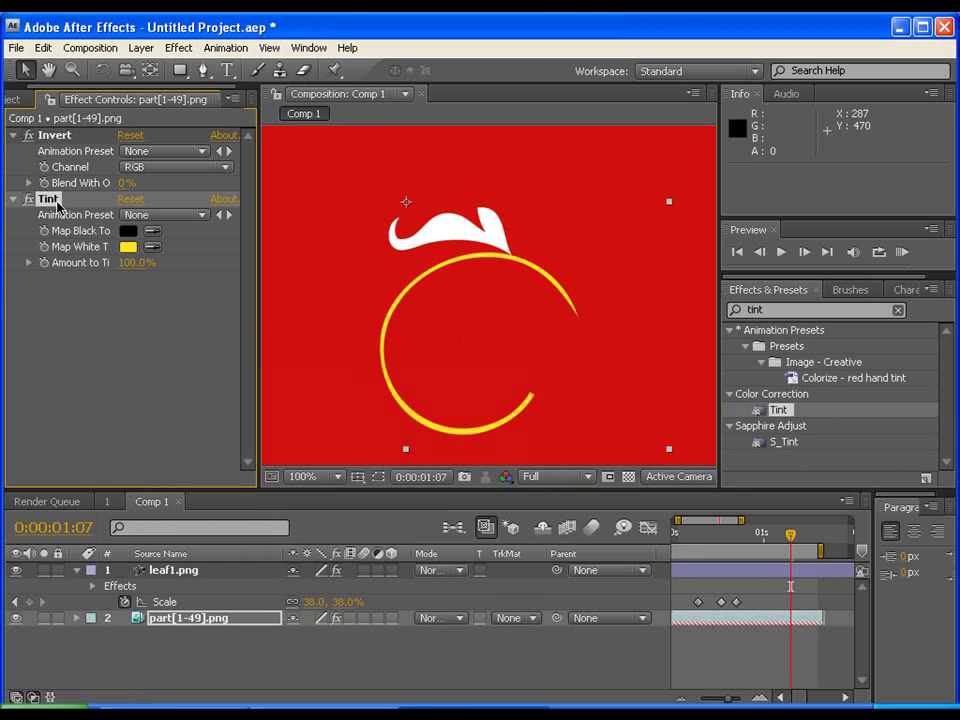
pyautogui.click(178, 572)
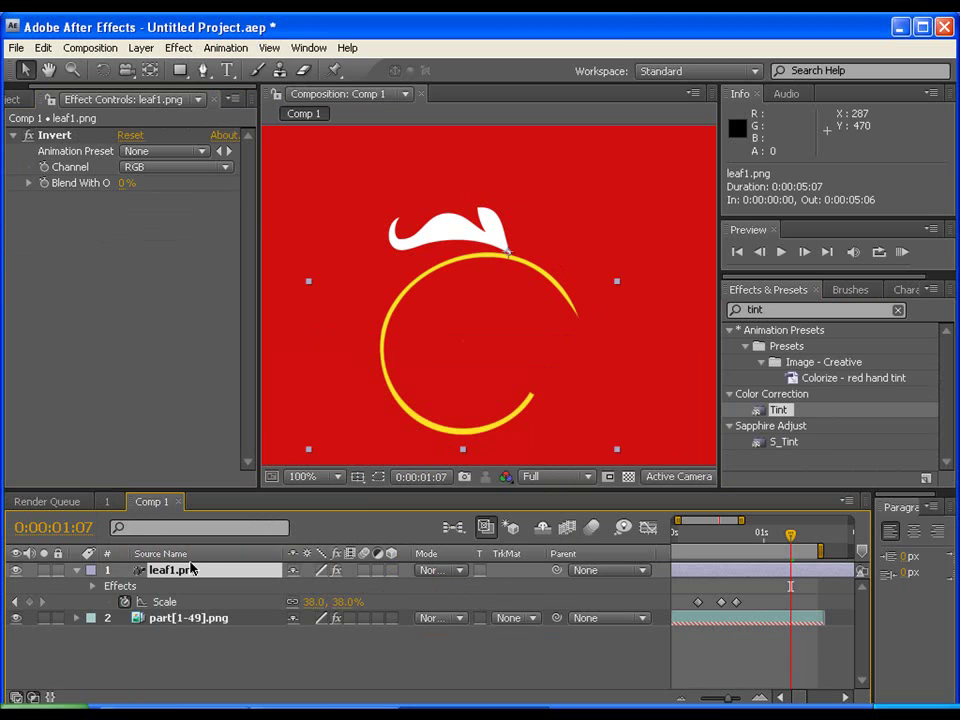
pyautogui.hotkey('ctrl', 'v')
# - Create a CF0000 red solid and place Red Solid 2 beneath part[1-49].png
pyautogui.press(',')
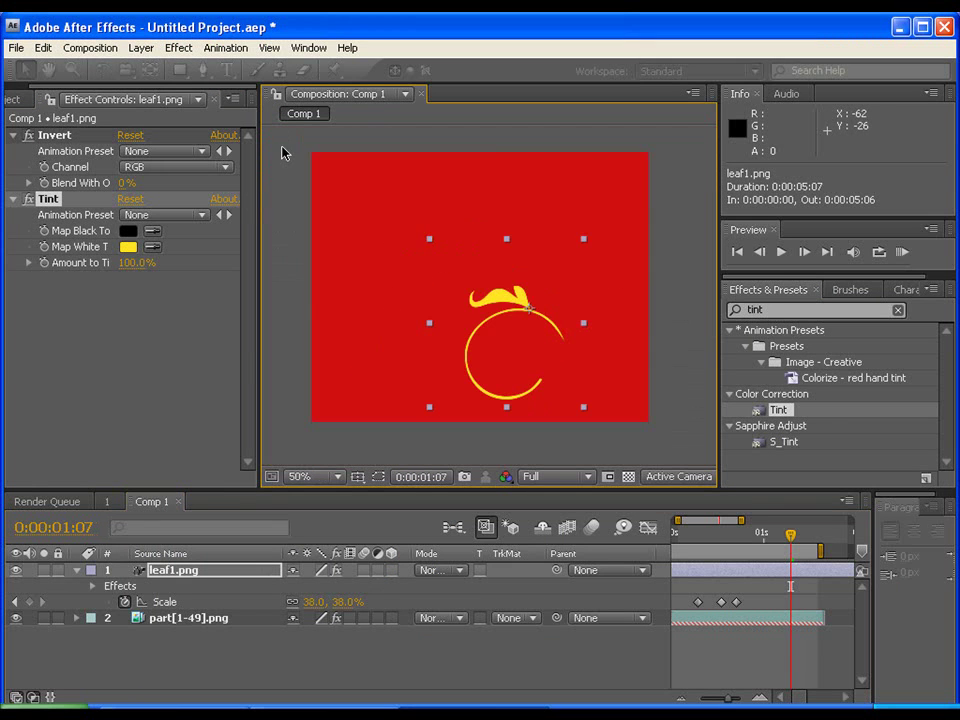
pyautogui.rightClick(288, 153)
pyautogui.moveTo(489, 161)
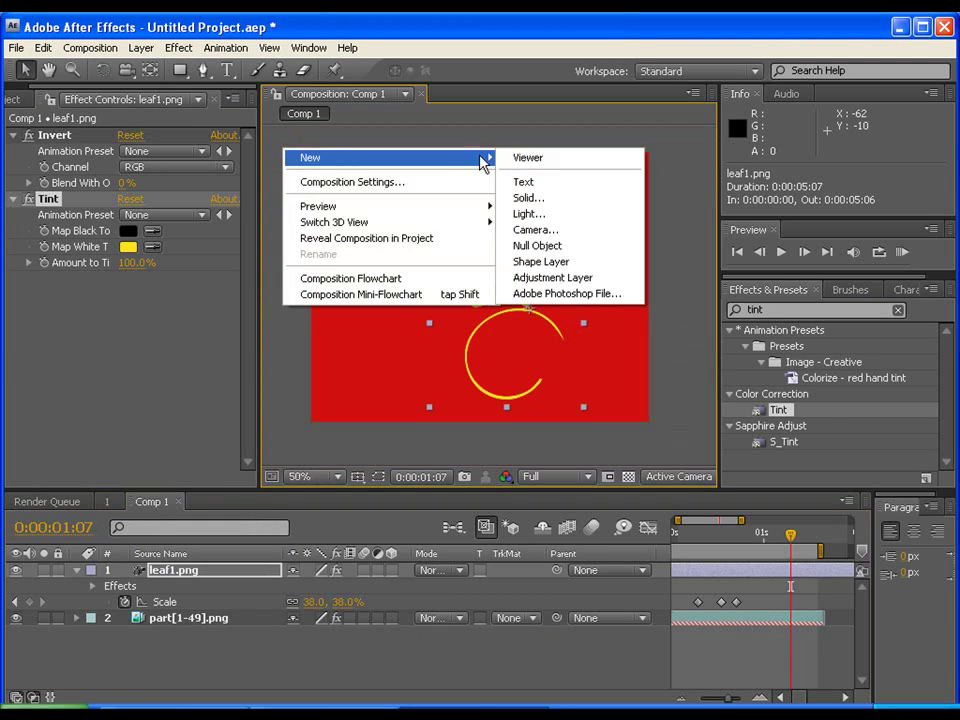
pyautogui.click(530, 198)
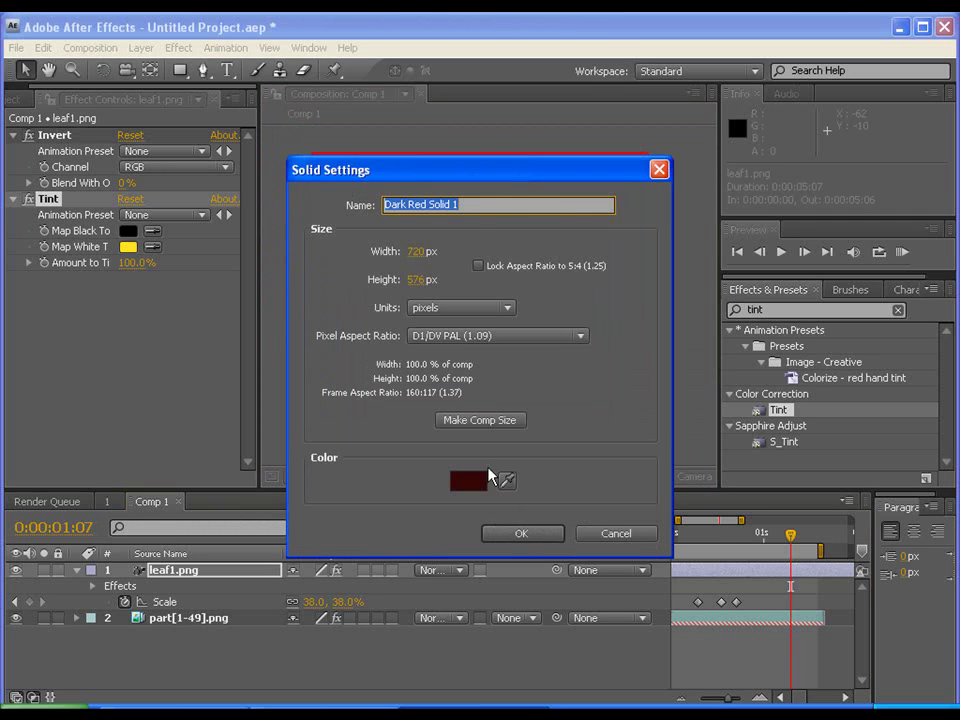
pyautogui.click(465, 483)
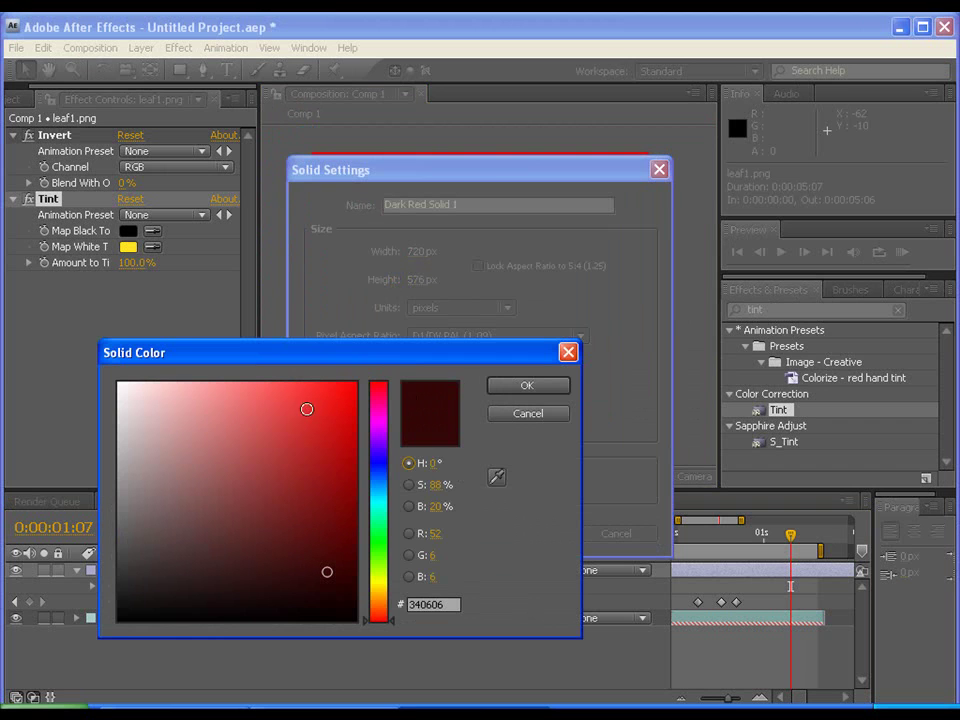
pyautogui.moveTo(332, 434); pyautogui.dragTo(358, 427)
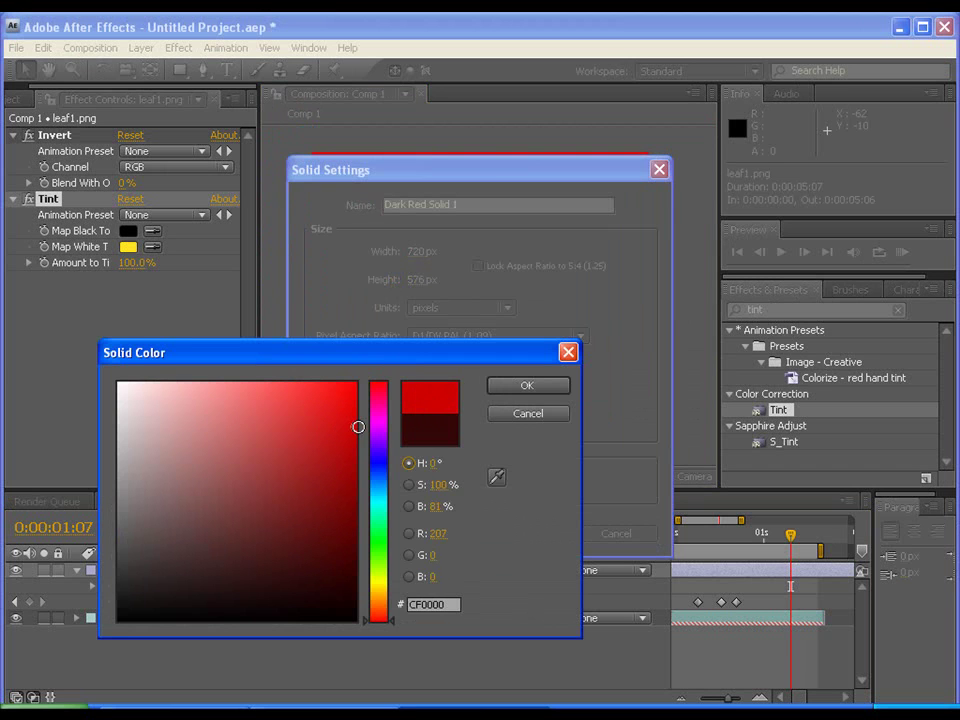
pyautogui.click(531, 389)
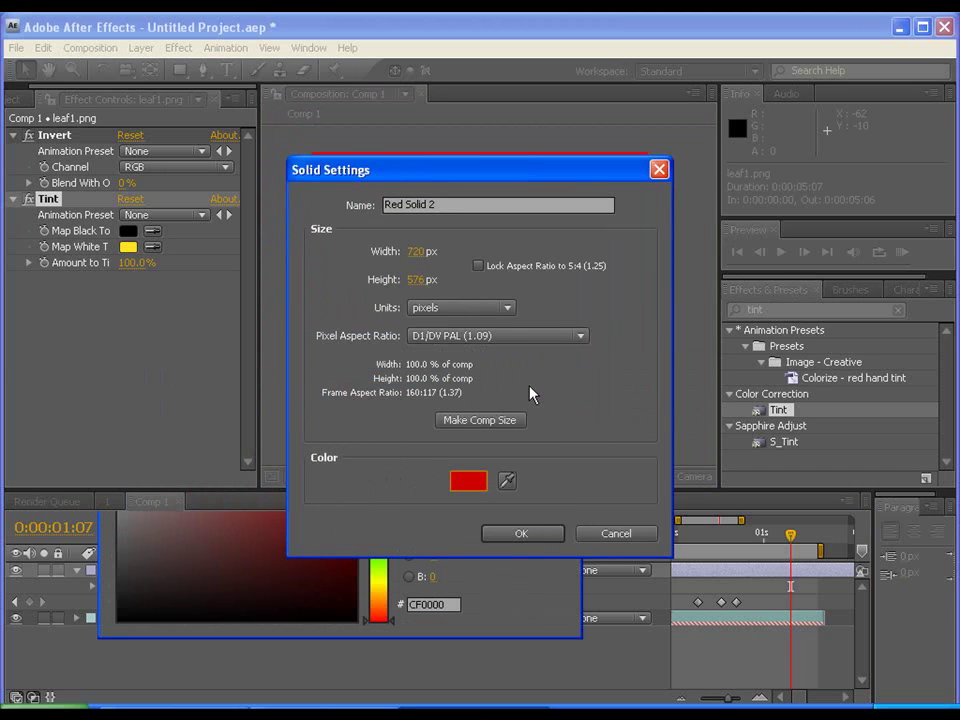
pyautogui.click(521, 536)
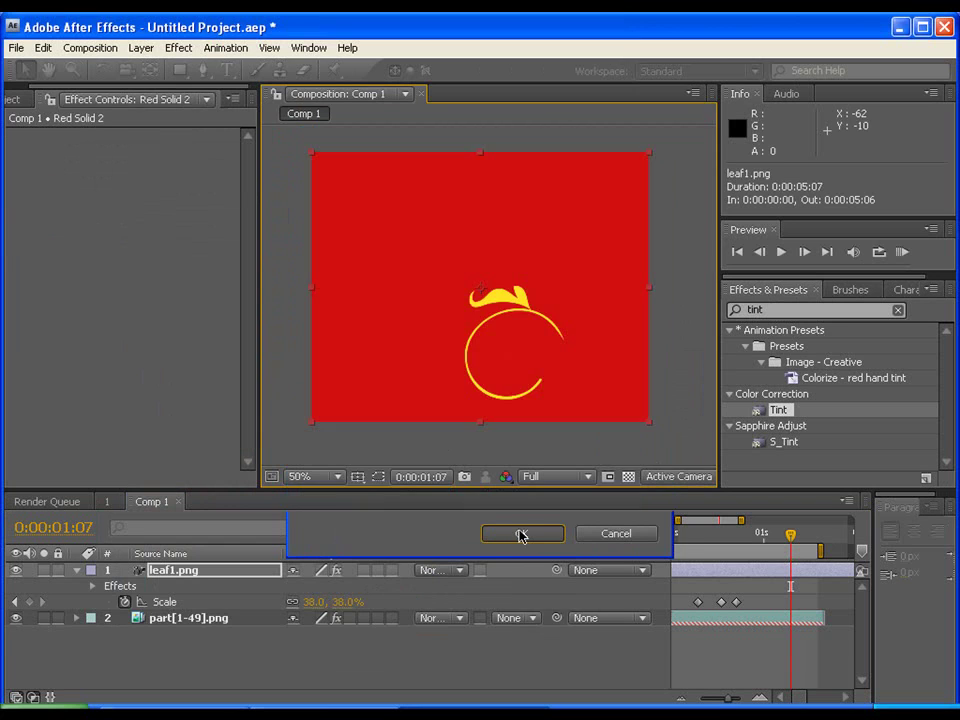
pyautogui.moveTo(193, 638); pyautogui.dragTo(193, 660)
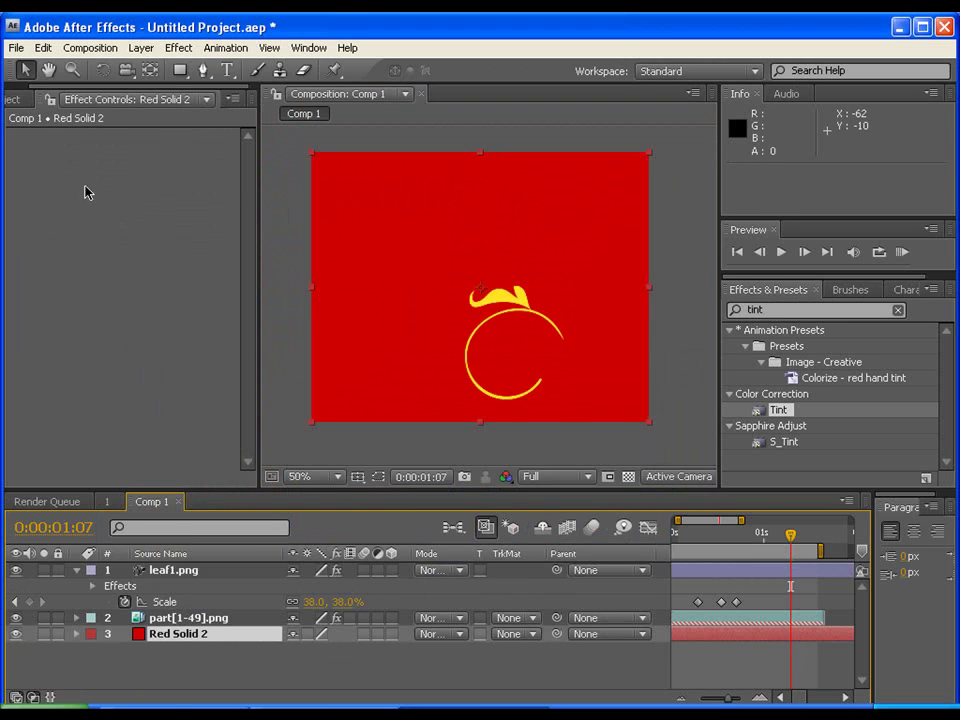
# - Draw a Pen mask on Red Solid 2 and feather it about 368 px into a vignette
pyautogui.click(204, 70)
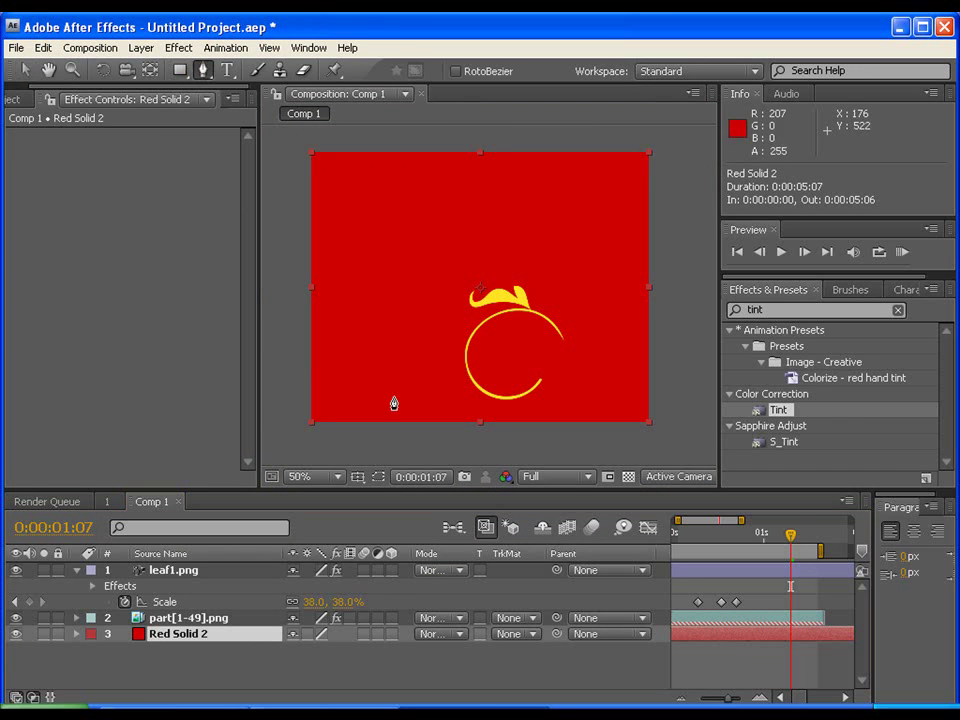
pyautogui.click(296, 378)
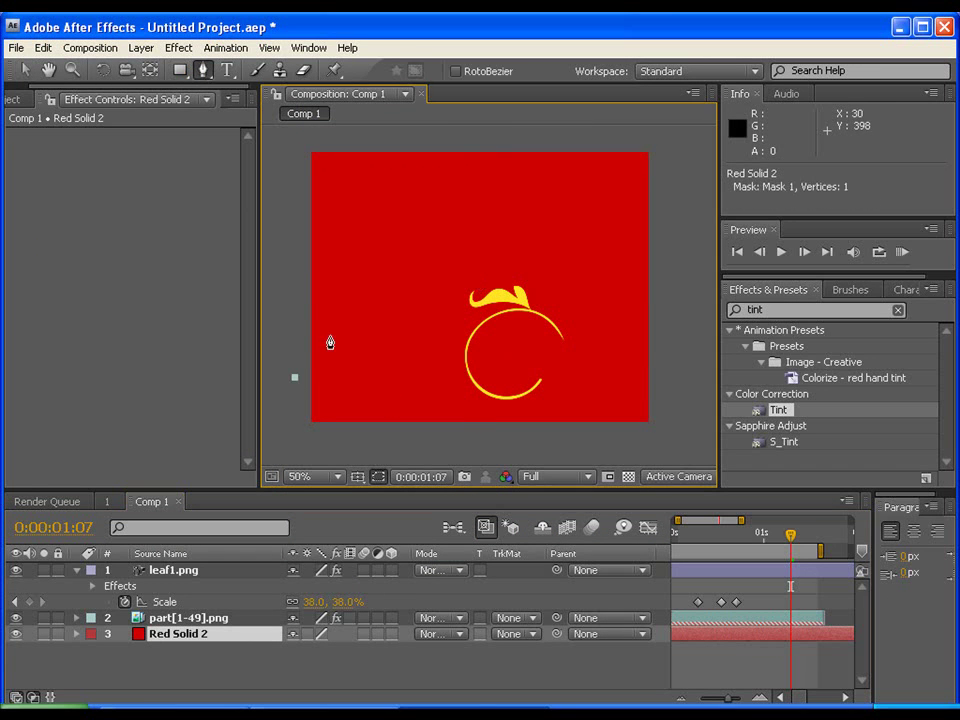
pyautogui.moveTo(337, 326); pyautogui.dragTo(369, 270)
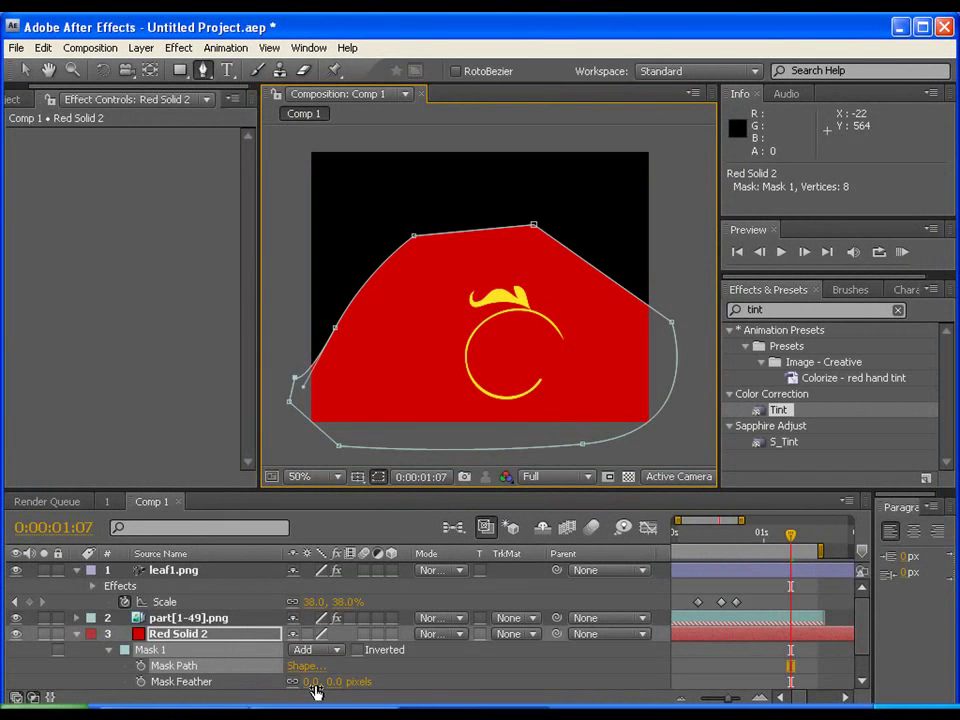
pyautogui.moveTo(318, 682); pyautogui.dragTo(577, 680)
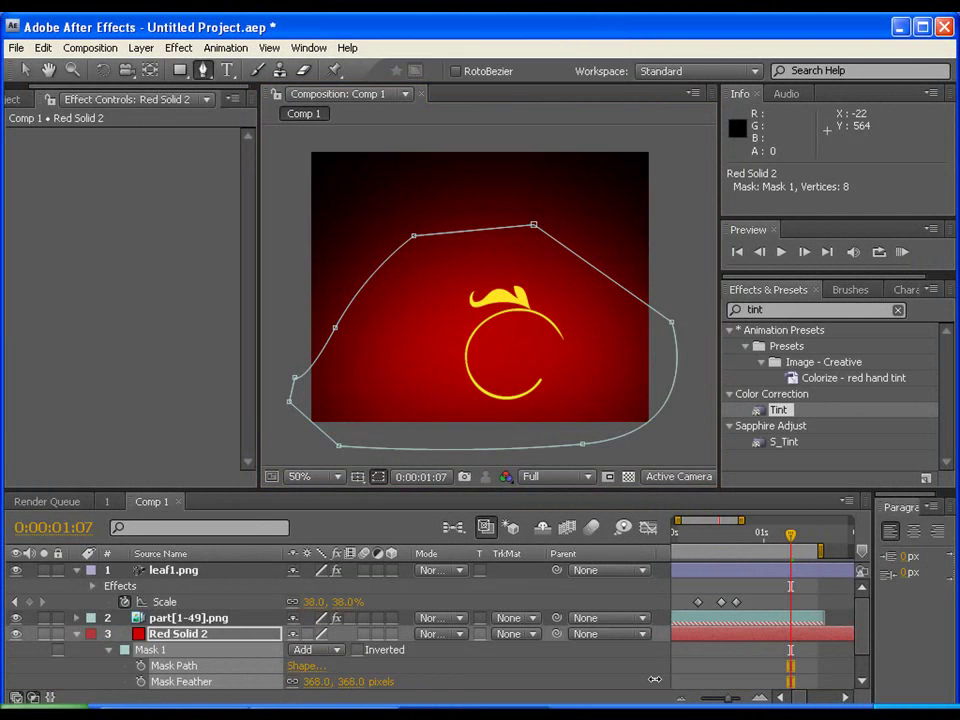
# - Collapse the red solid's mask properties and select the part[1-49].png layer
pyautogui.click(25, 70)
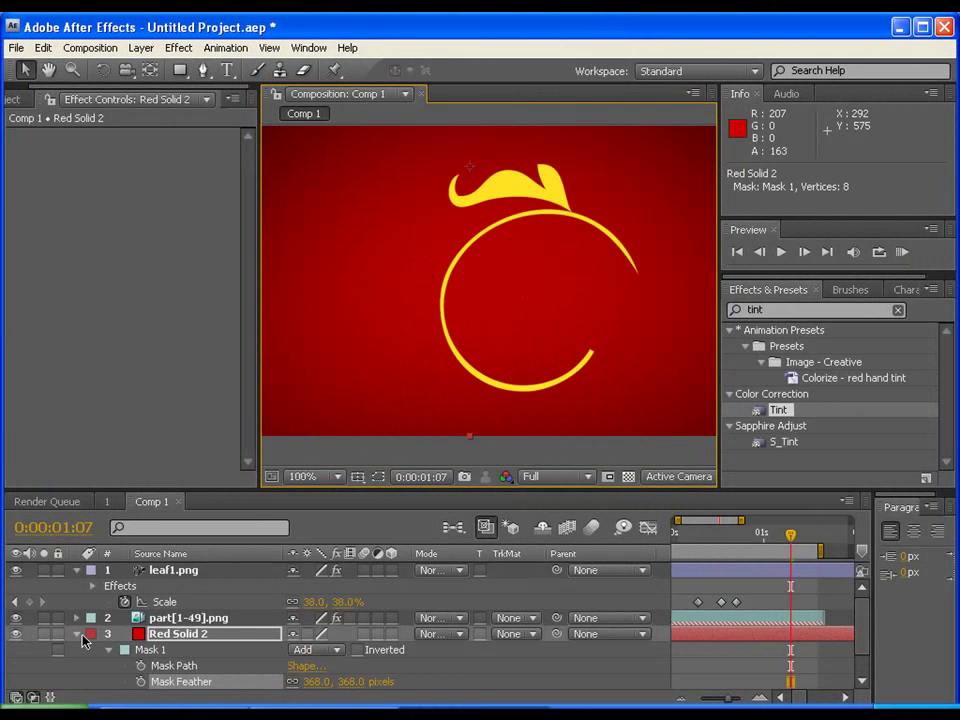
pyautogui.click(76, 634)
pyautogui.click(160, 618)
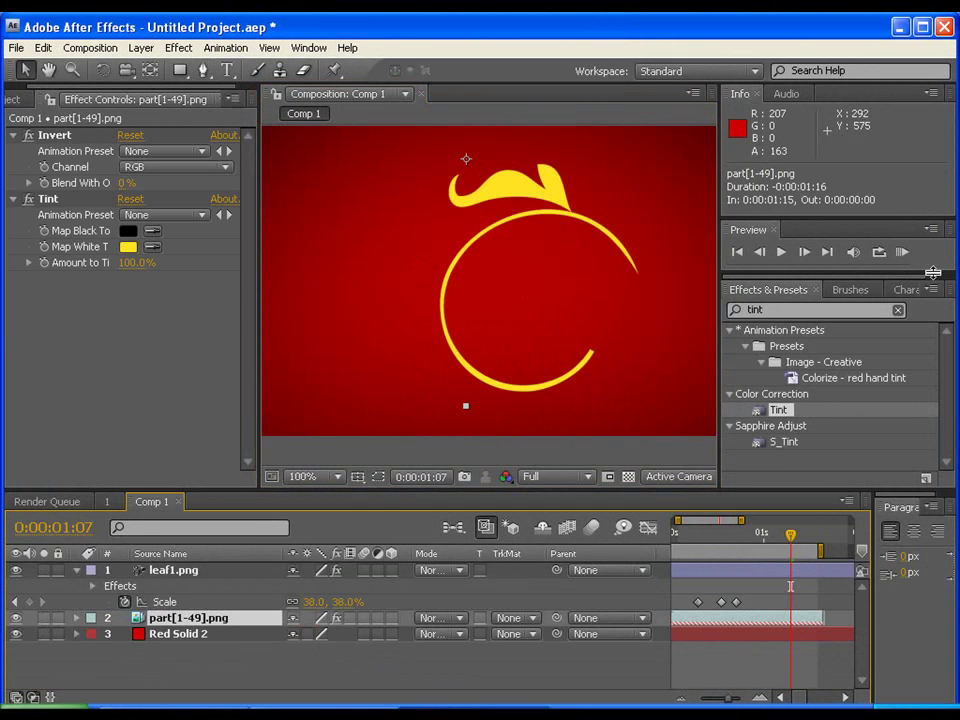
# - Apply the Stylize > Glow effect to both part[1-49].png and leaf1.png
pyautogui.click(745, 310)
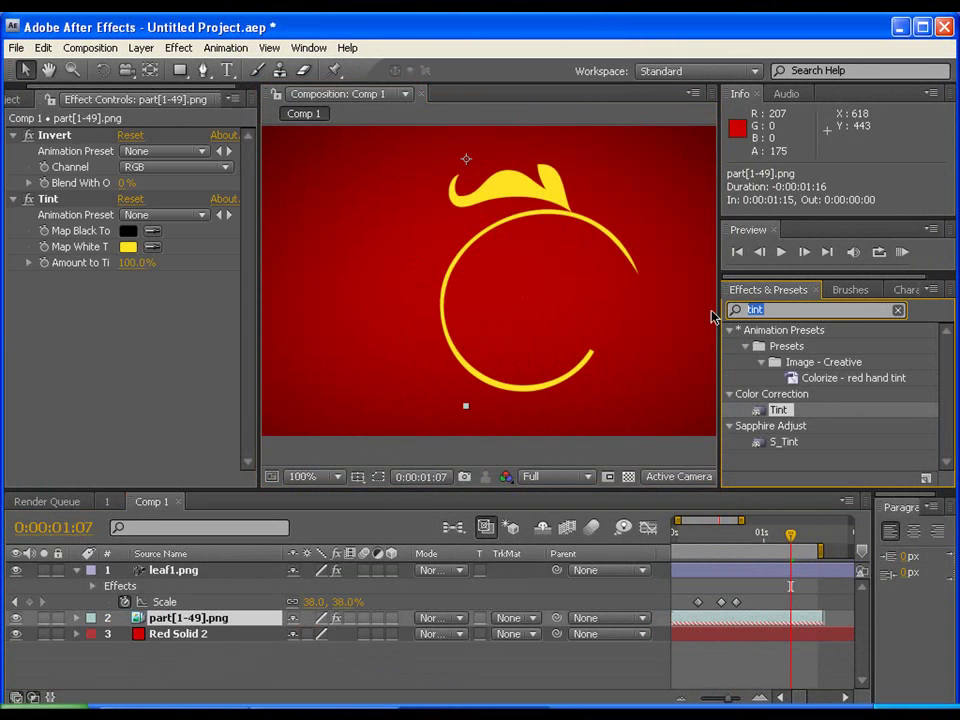
pyautogui.write('glow')
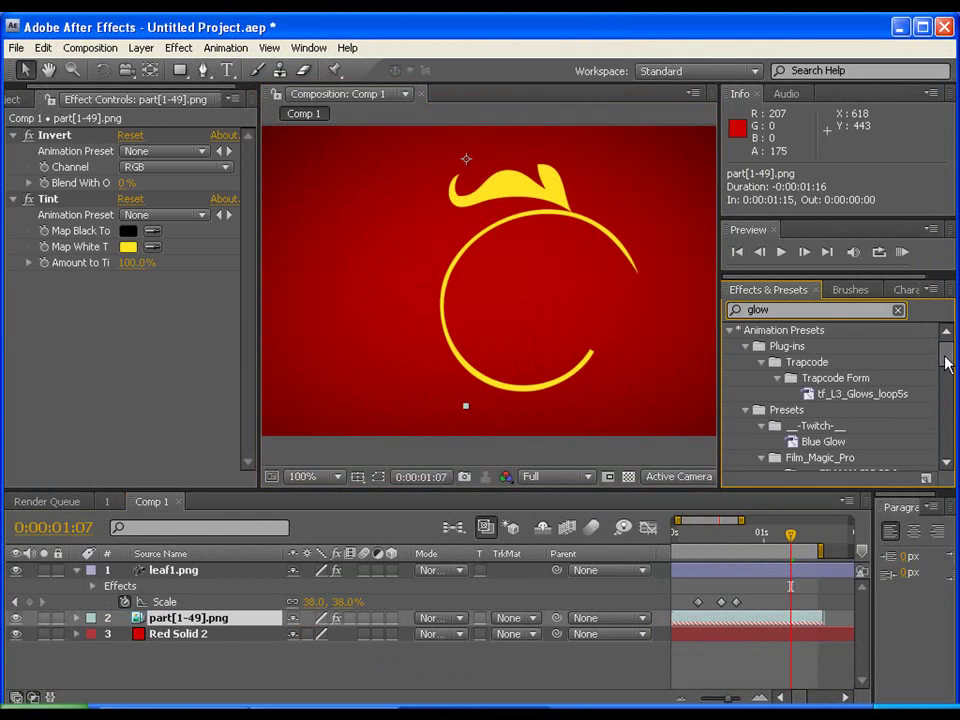
pyautogui.scroll(-10, 938, 404)
pyautogui.click(780, 462)
pyautogui.moveTo(785, 468); pyautogui.dragTo(158, 628)
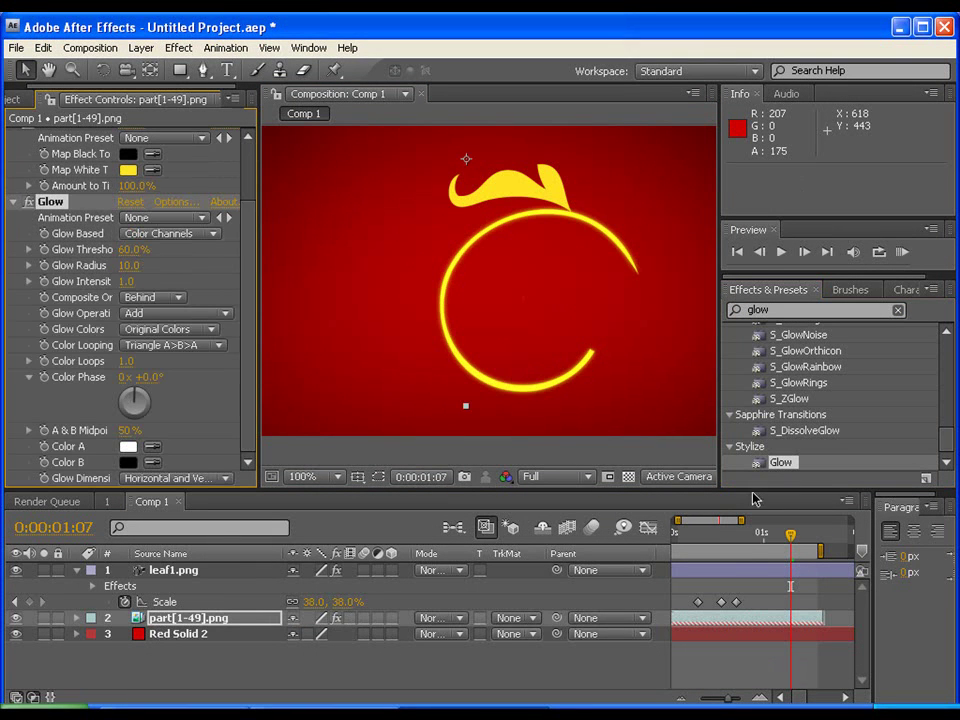
pyautogui.moveTo(783, 467); pyautogui.dragTo(199, 574)
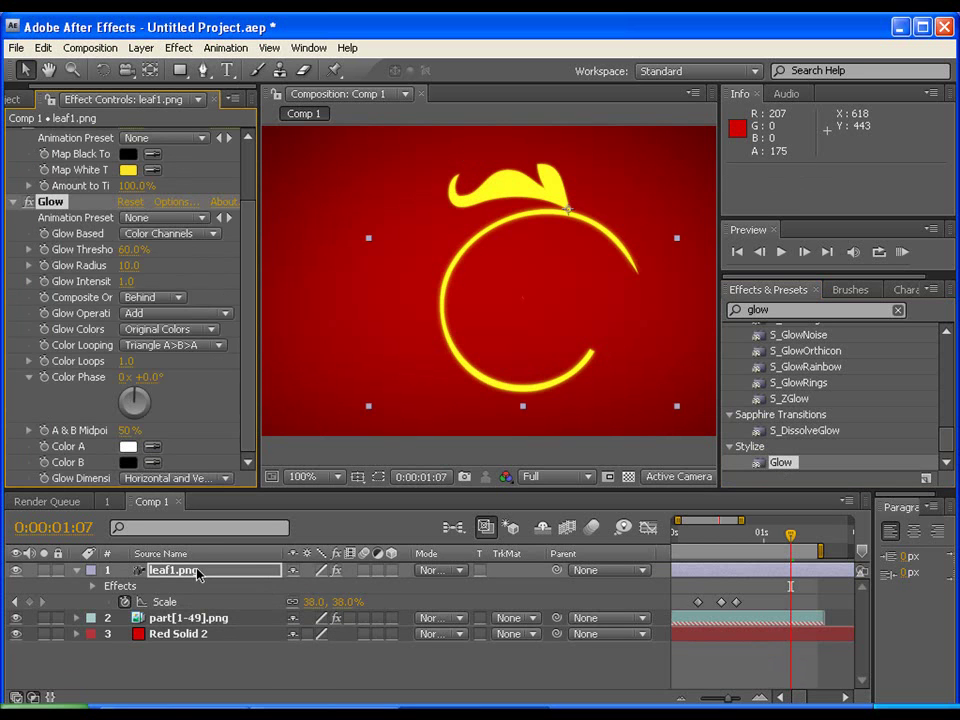
# - Deselect the leaf layer and preview the glowing animation in a maximized composition view
pyautogui.click(388, 449)
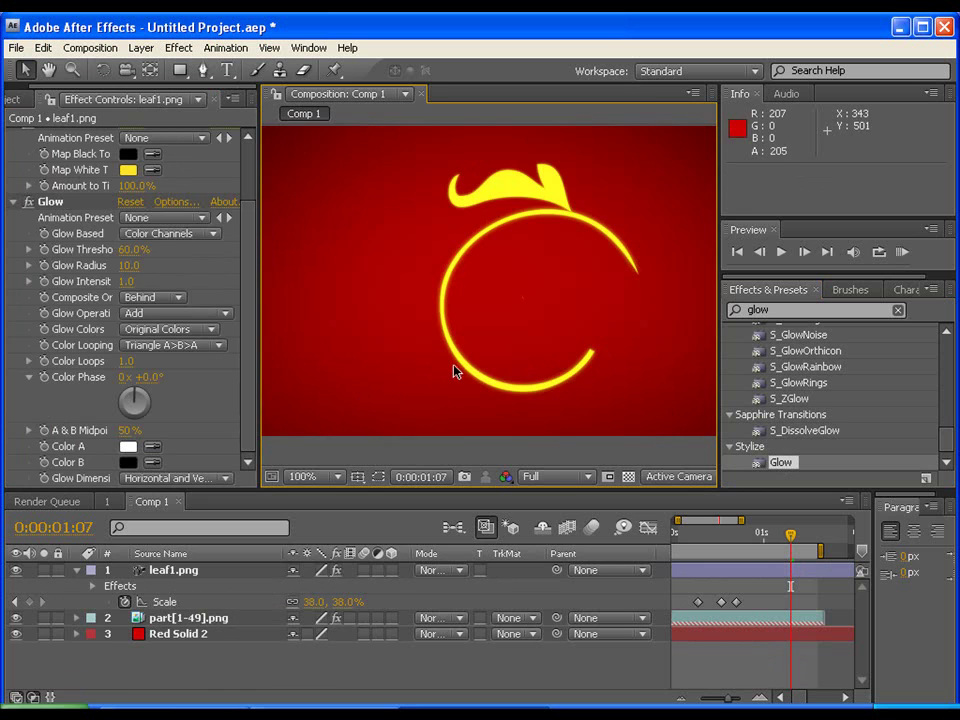
pyautogui.scroll(-2, 455, 372)
pyautogui.scroll(2, 453, 371)
pyautogui.press('`')
pyautogui.press('KP_0')
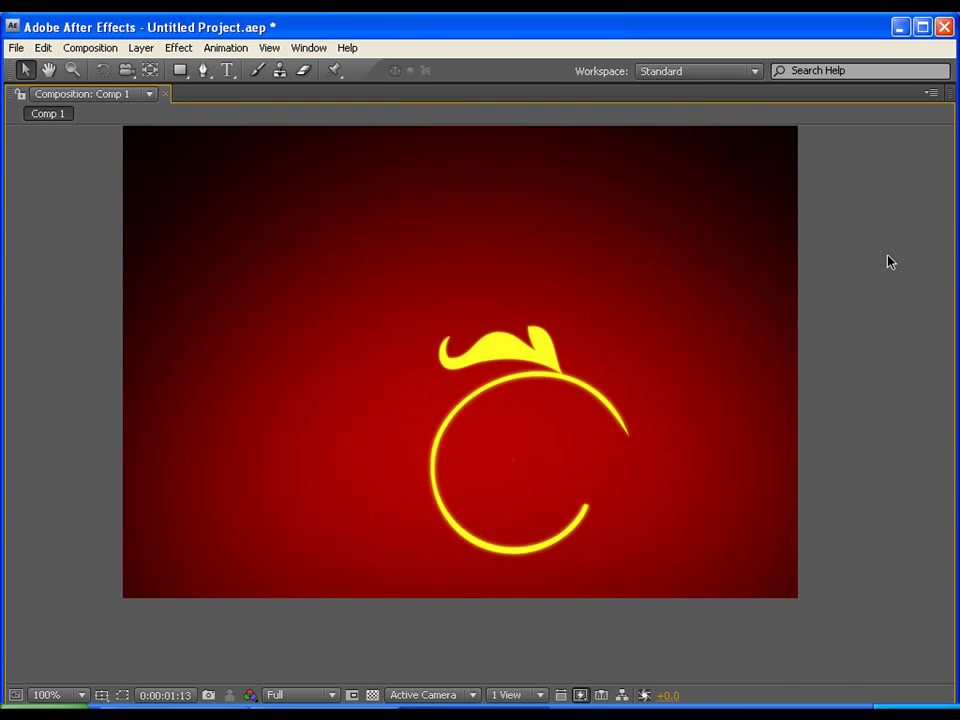
# - Restore the workspace and open composition 1 from the floral design.aep folder
pyautogui.press('`')
pyautogui.click(20, 99)
pyautogui.click(13, 281)
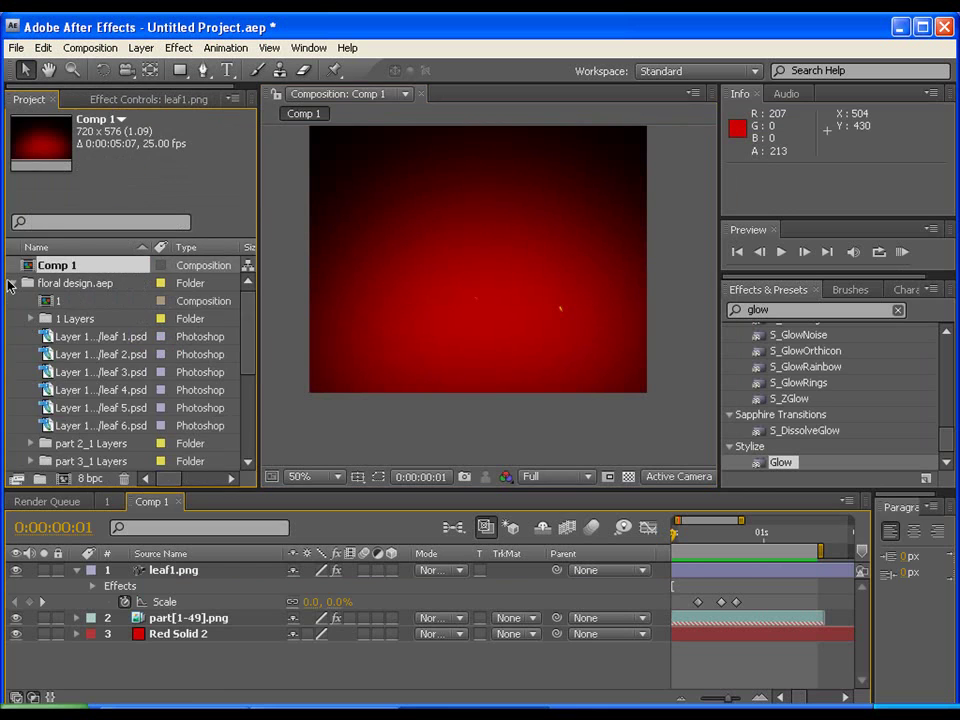
pyautogui.scroll(-1, 52, 318)
pyautogui.doubleClick(47, 283)
# - Play composition 1 maximized, then restore the workspace and run a full-speed RAM preview
pyautogui.press('`')
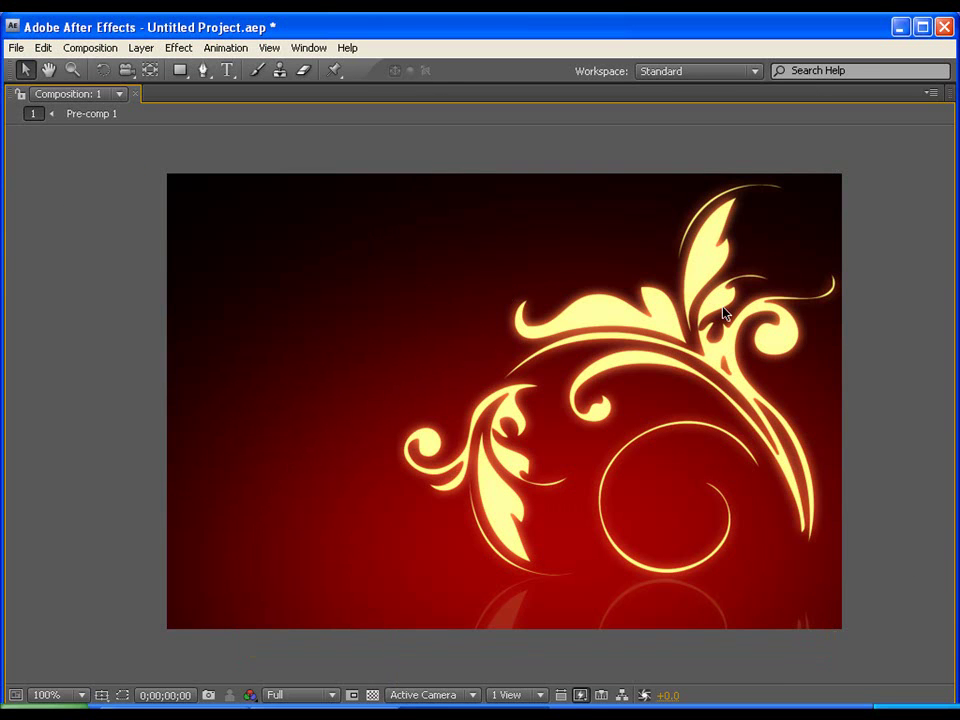
pyautogui.press('space')
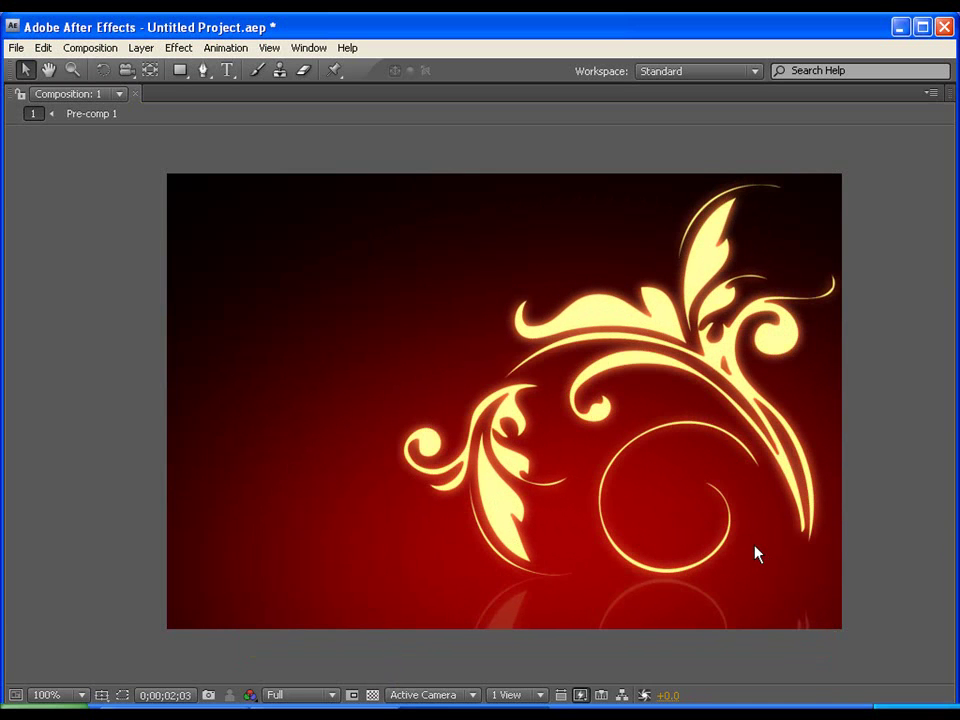
pyautogui.click(671, 366)
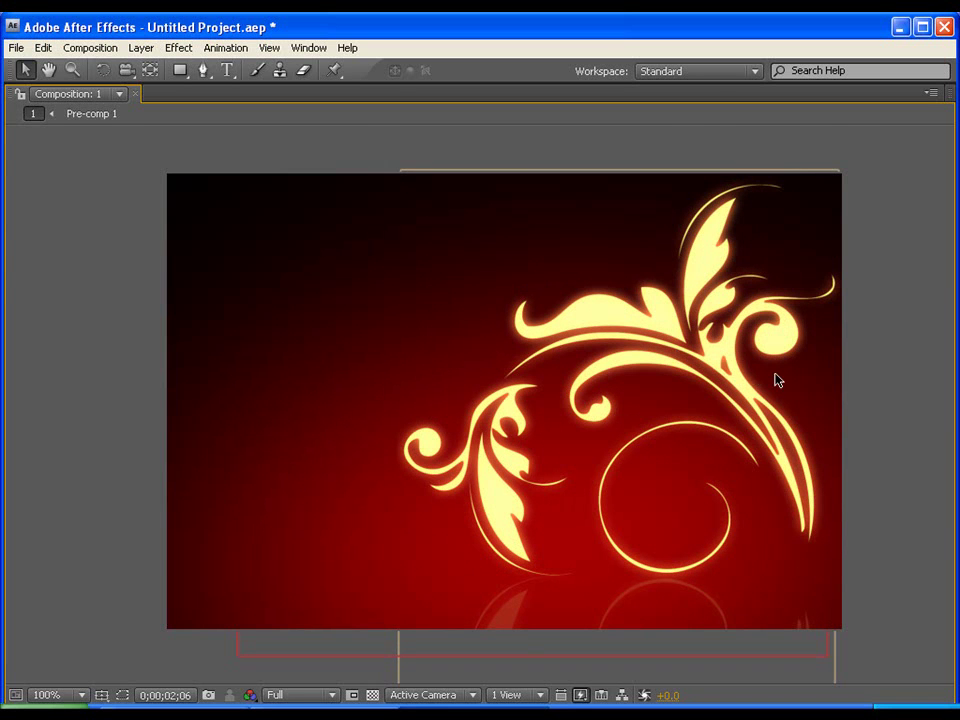
pyautogui.press('`')
pyautogui.scroll(-2, 546, 336)
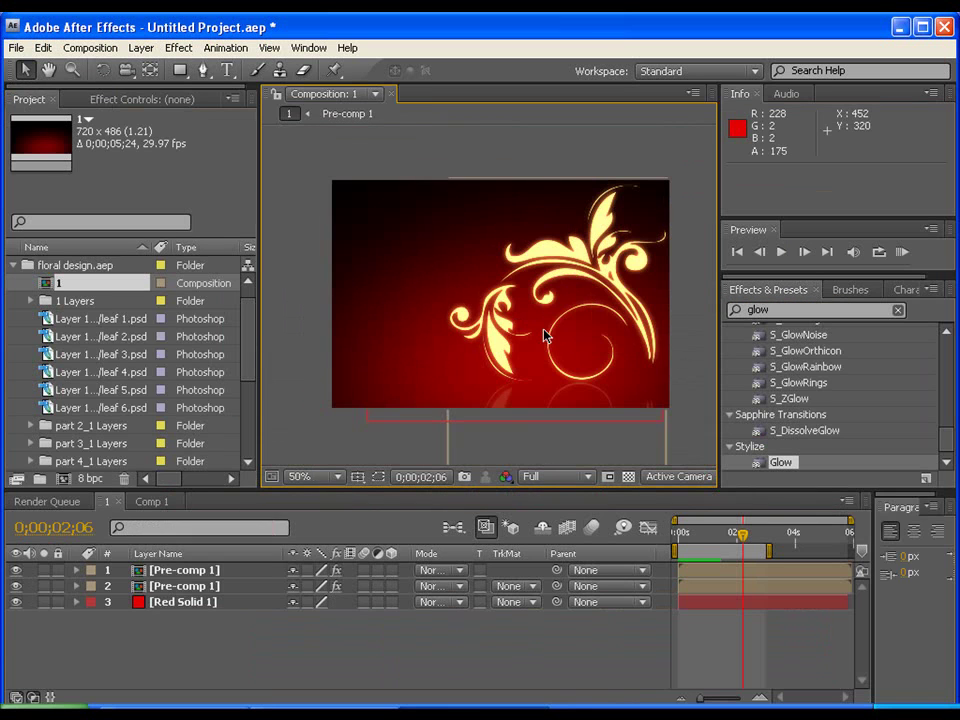
pyautogui.moveTo(546, 336); pyautogui.dragTo(511, 317)
pyautogui.press('KP_0')
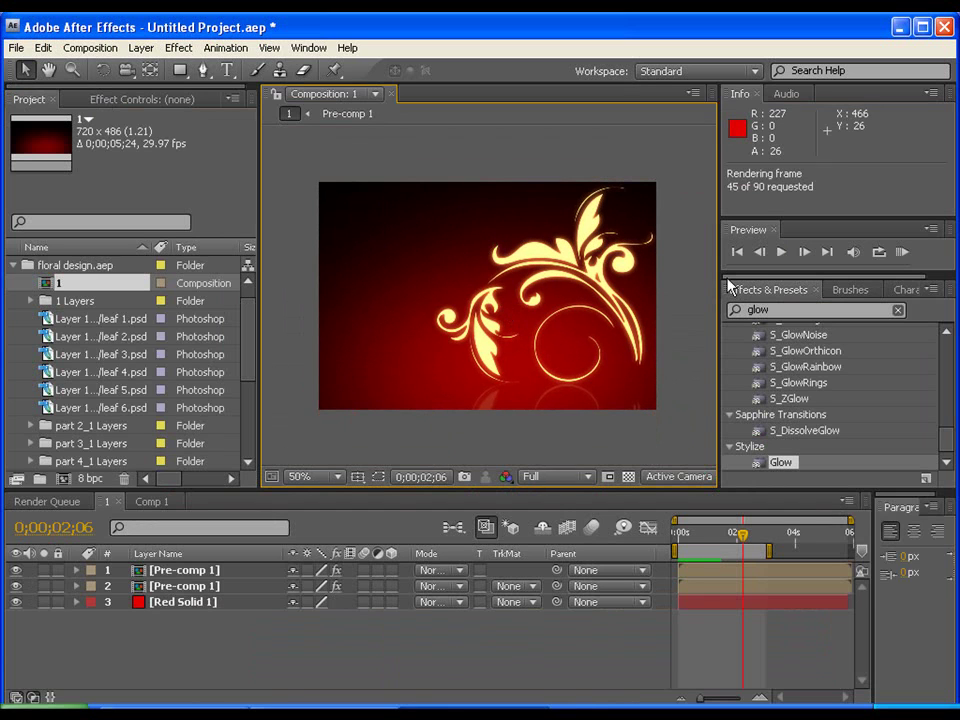